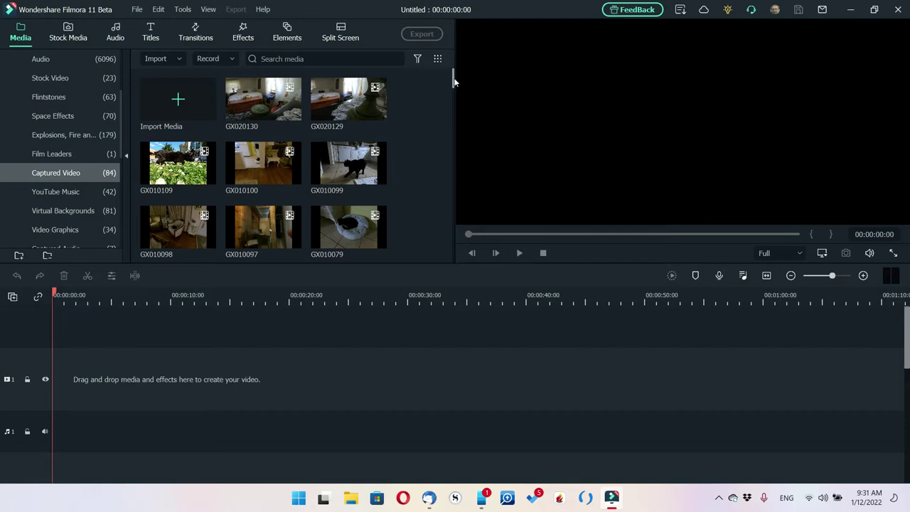
drag(120, 133, 125, 88)
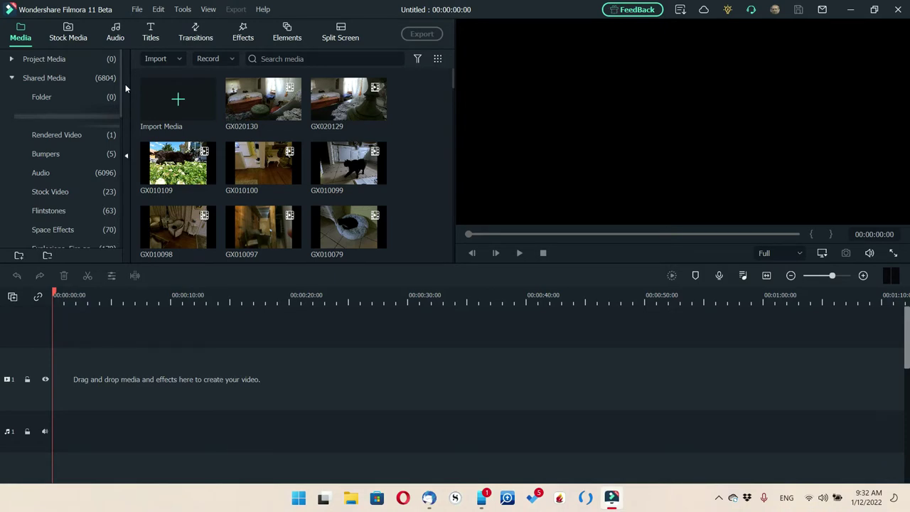
click(138, 12)
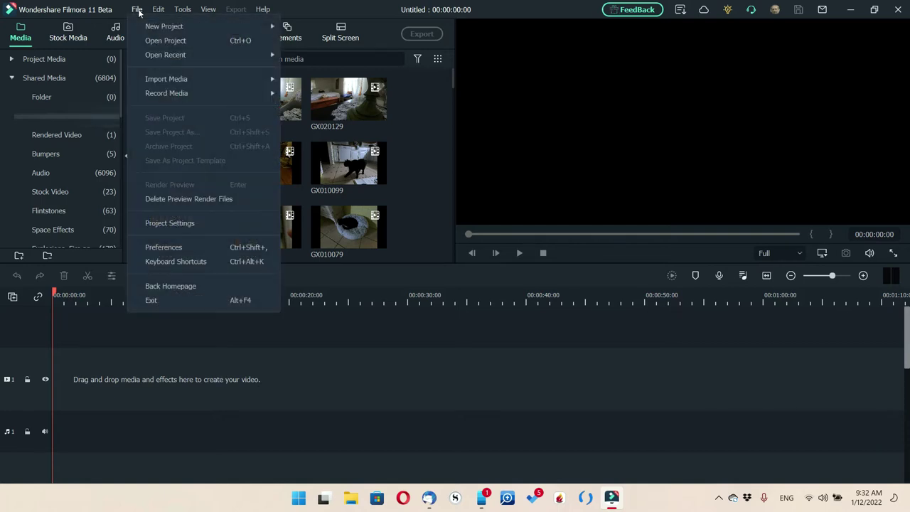
mouse_move(213, 26)
mouse_move(155, 58)
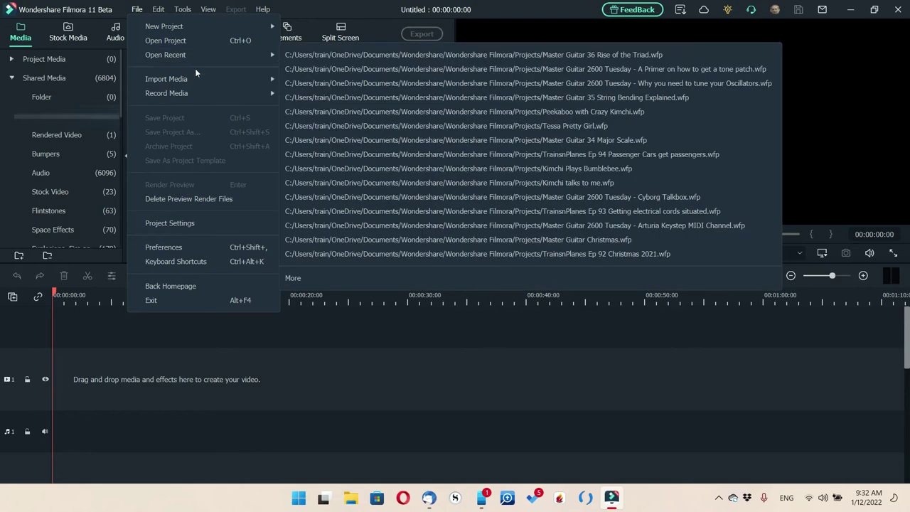
mouse_move(197, 79)
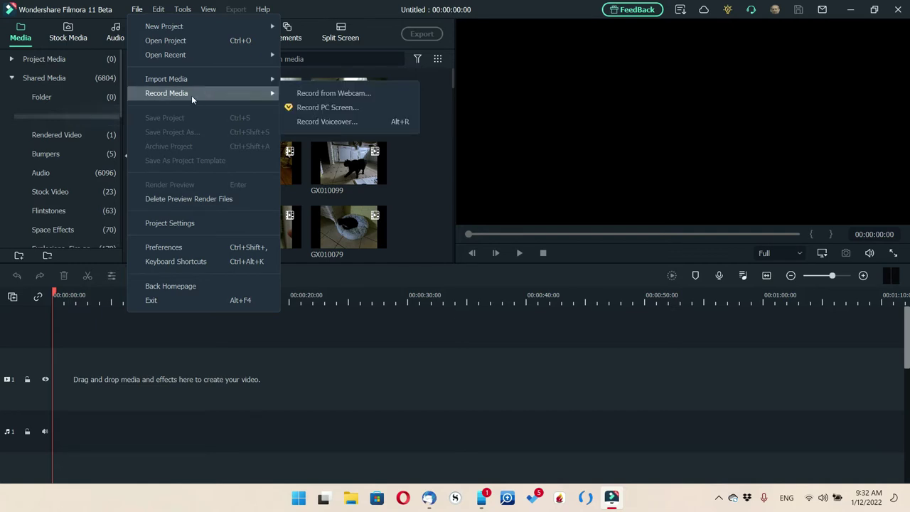
Bring up the running screen recorder to check its elapsed time, and minimize its window.
click(718, 497)
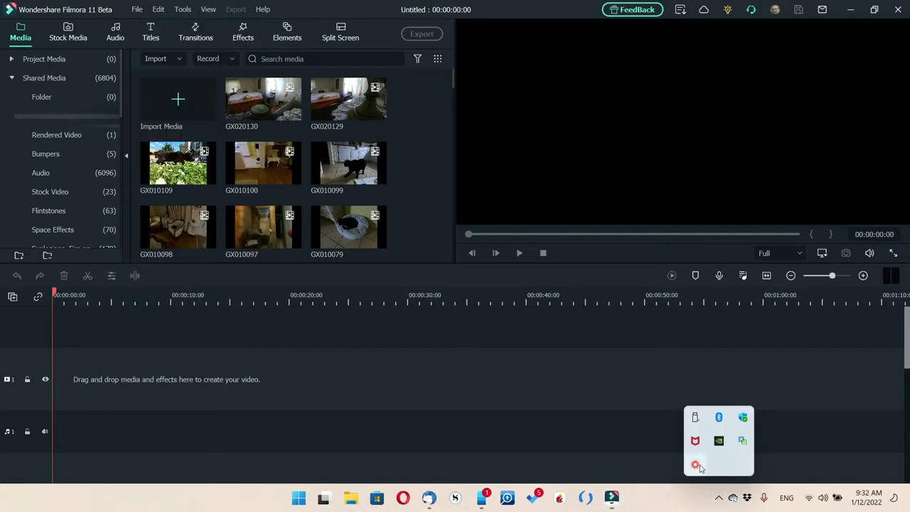
right_click(696, 465)
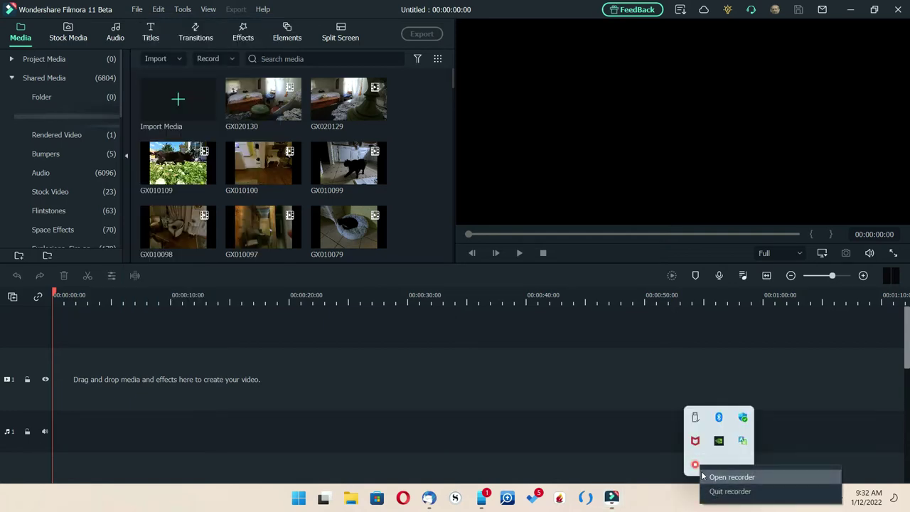
click(704, 476)
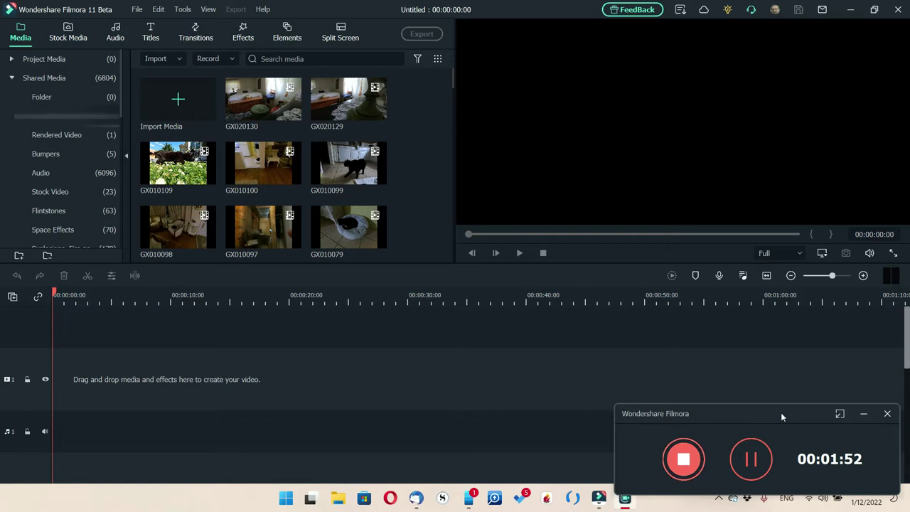
click(864, 413)
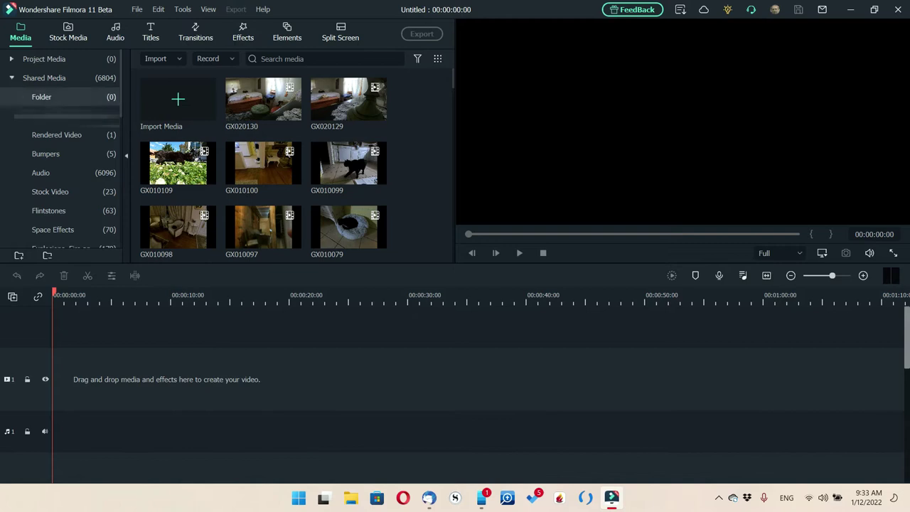
Preview the 10 Hole Closing clip from the Space Effects media folder.
scroll(117, 114, down, 4)
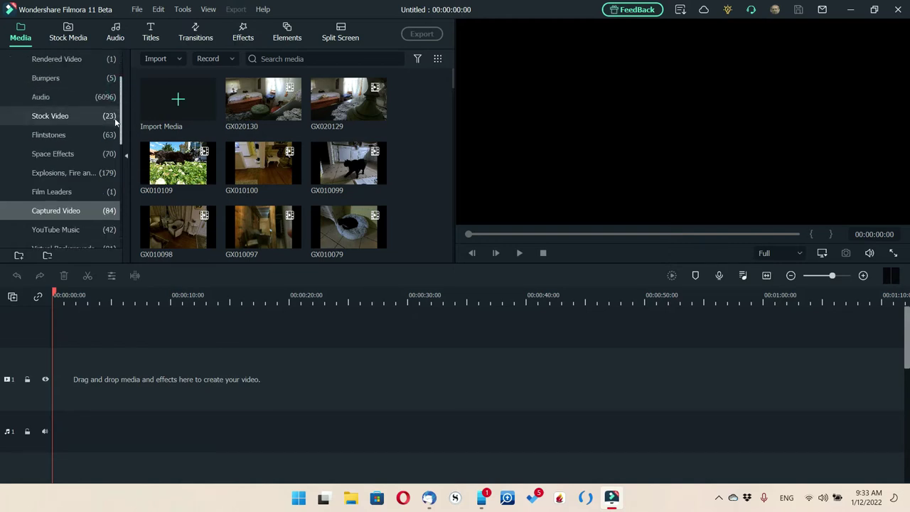
scroll(115, 122, down, 2)
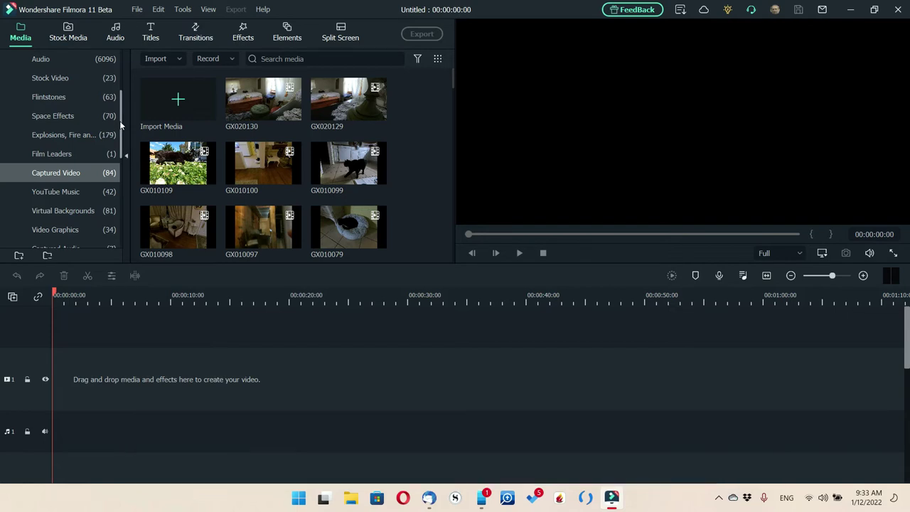
click(77, 124)
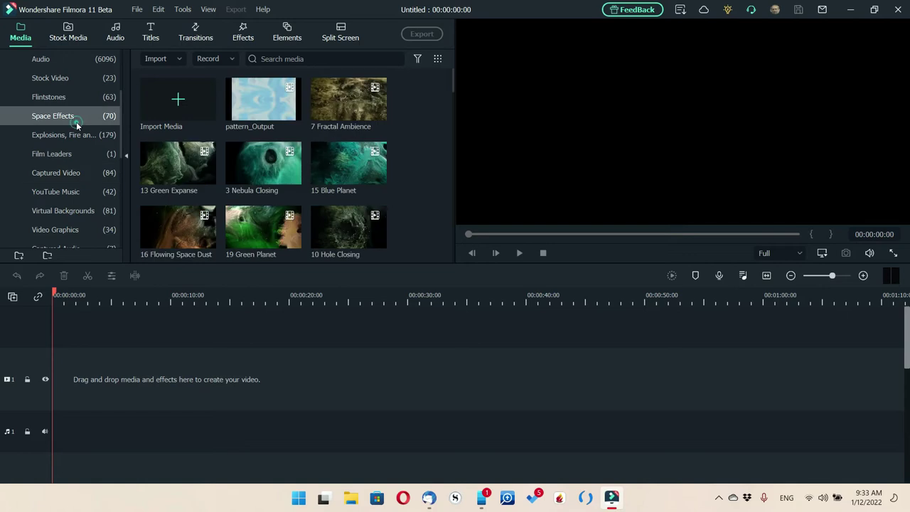
mouse_move(335, 100)
click(347, 234)
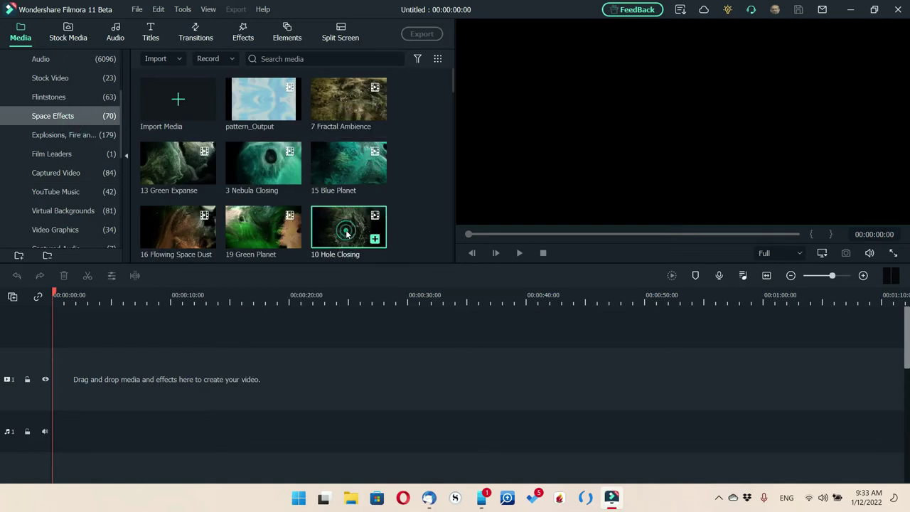
click(519, 253)
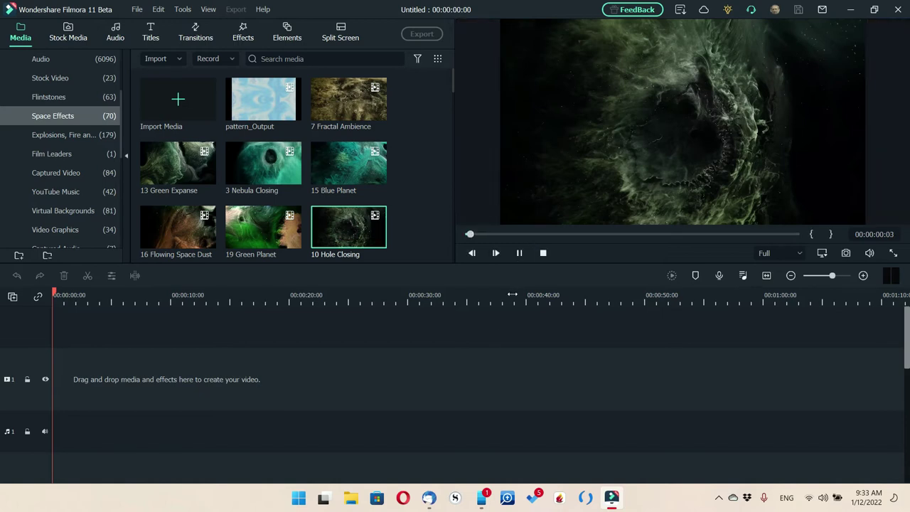
Place the Captured Video clip GX010356 at the start of video track 1, matching the project settings to the media's 1920 x 1440 23.97fps.
click(51, 153)
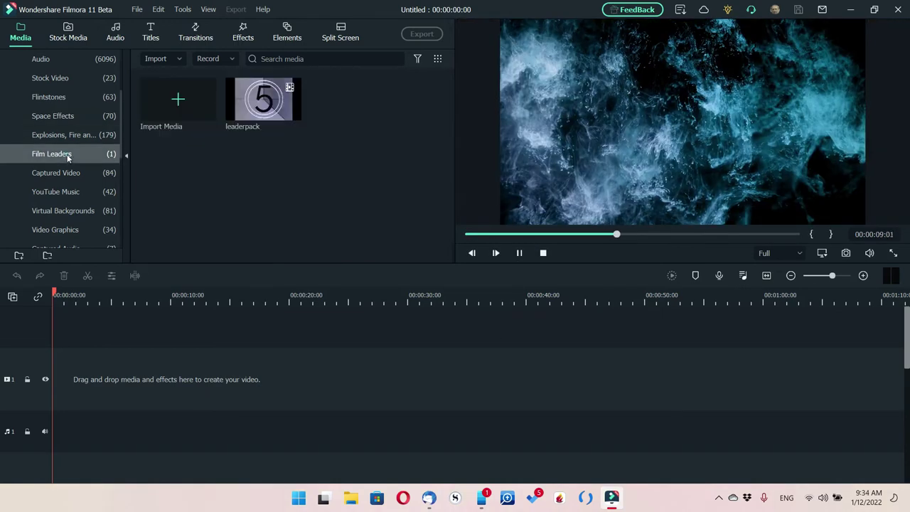
click(66, 177)
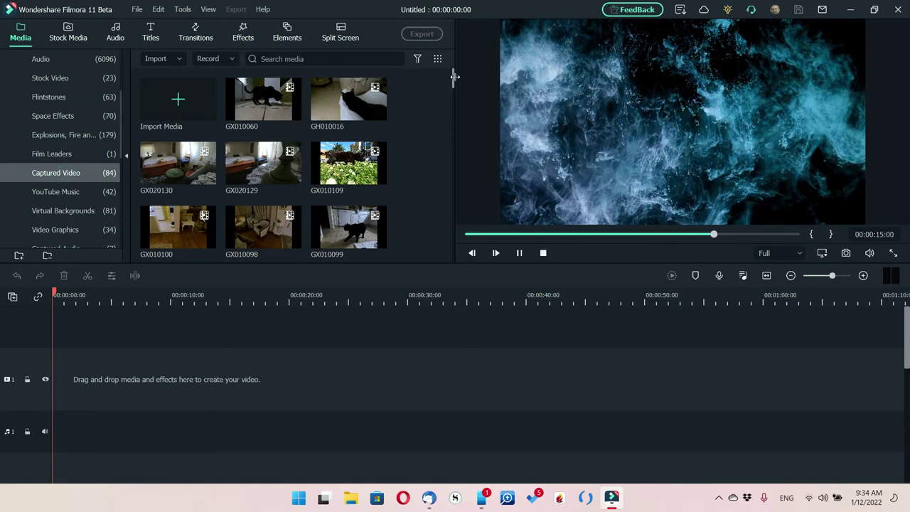
drag(451, 77, 451, 192)
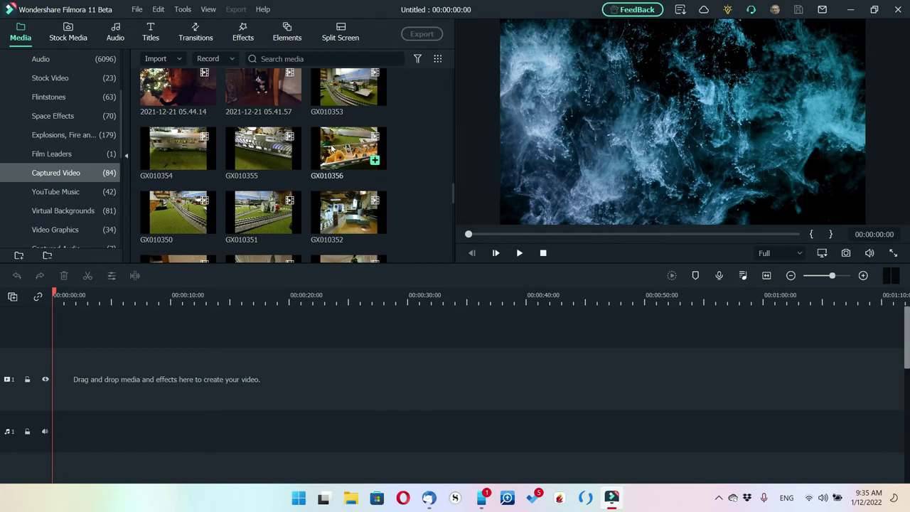
drag(342, 148, 68, 404)
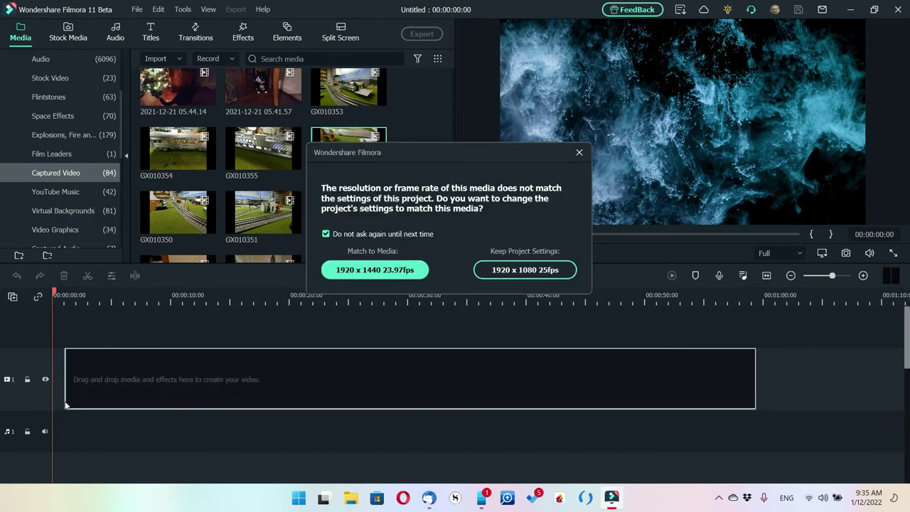
click(371, 269)
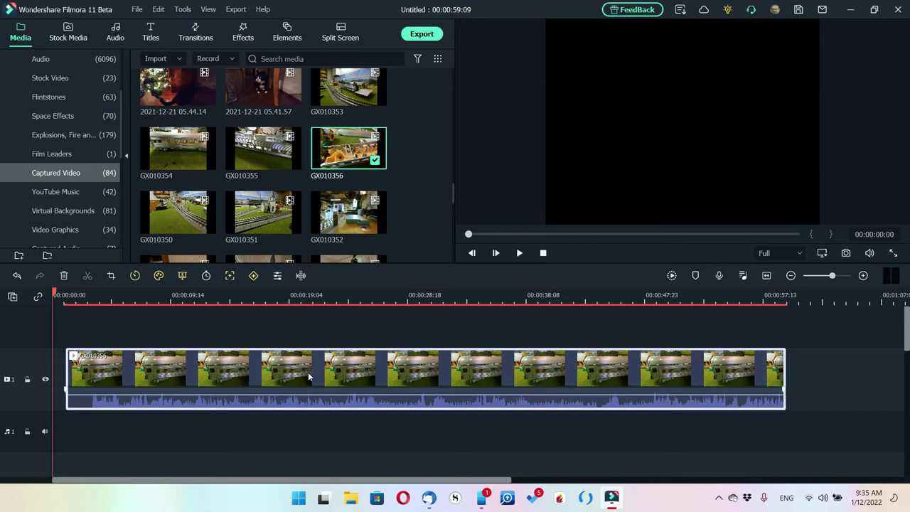
drag(309, 375, 256, 371)
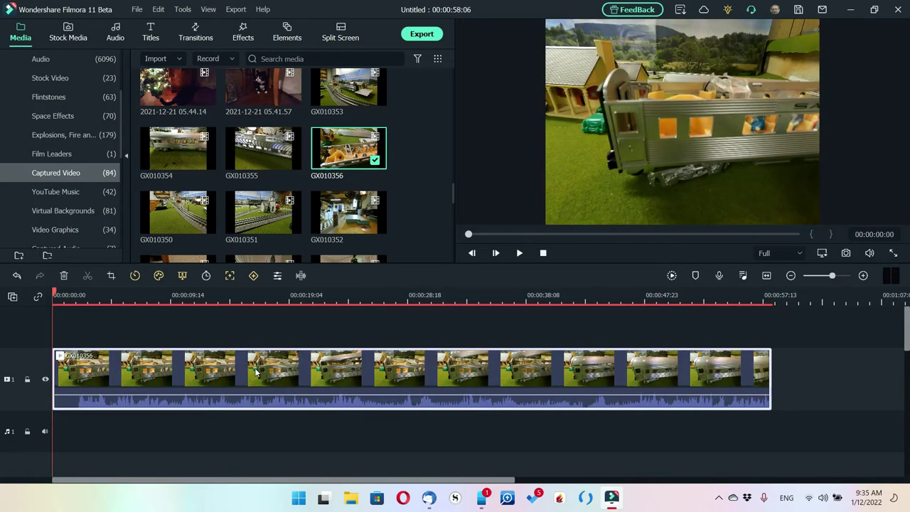
Preview the recommended song Earth - The Rhythm Of Memories and place it at the start of audio track 1.
click(61, 197)
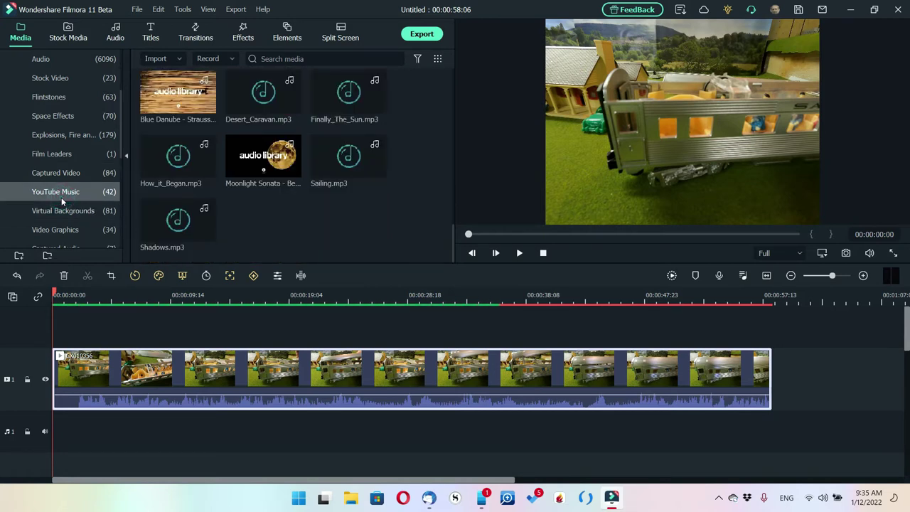
mouse_move(349, 91)
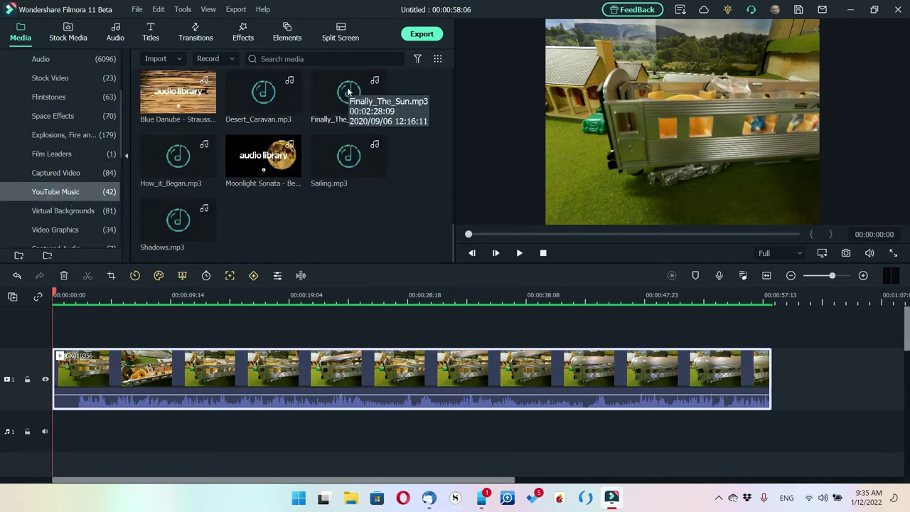
scroll(121, 121, down, 3)
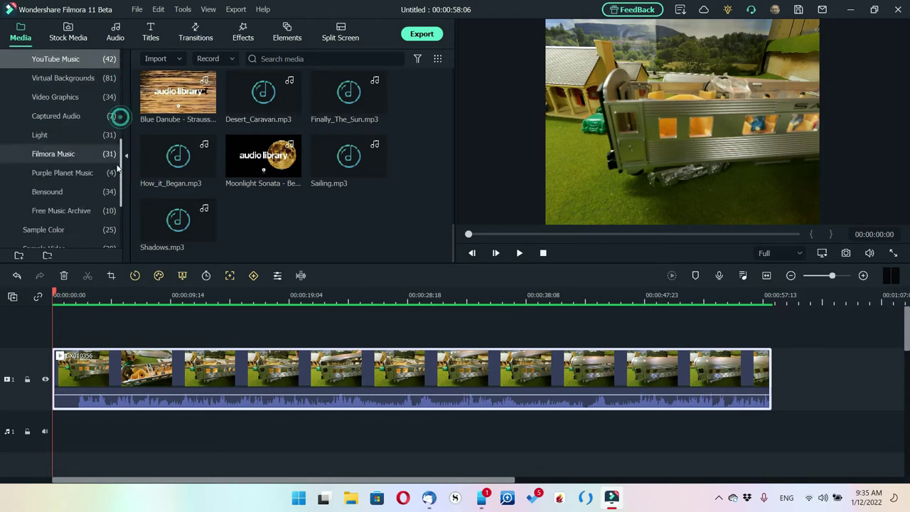
click(116, 36)
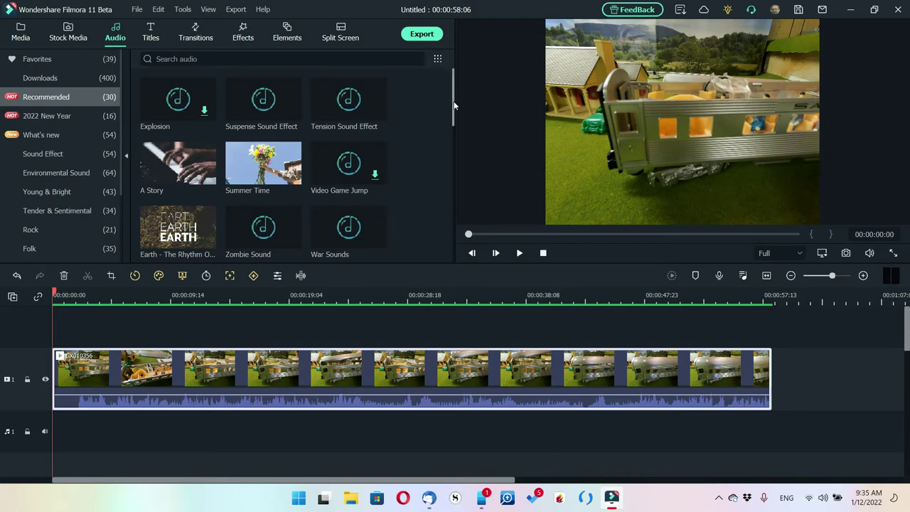
click(161, 238)
double_click(160, 238)
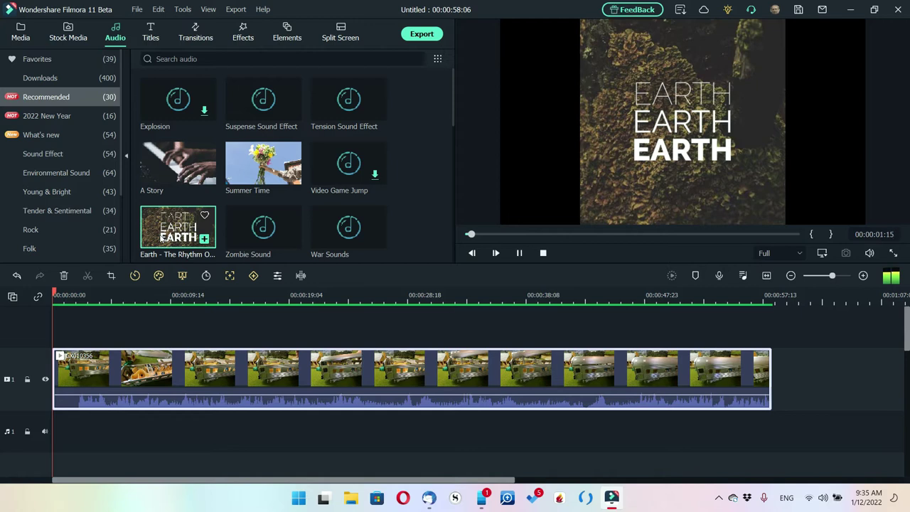
drag(161, 238, 57, 427)
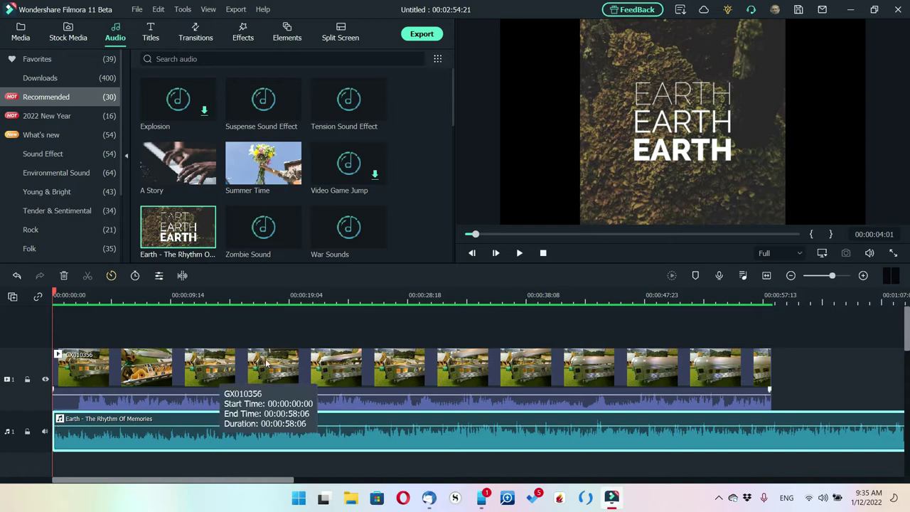
Turn on audio ducking for clip GX010356 so that it lowers the volume of other clips, at 50%.
right_click(322, 381)
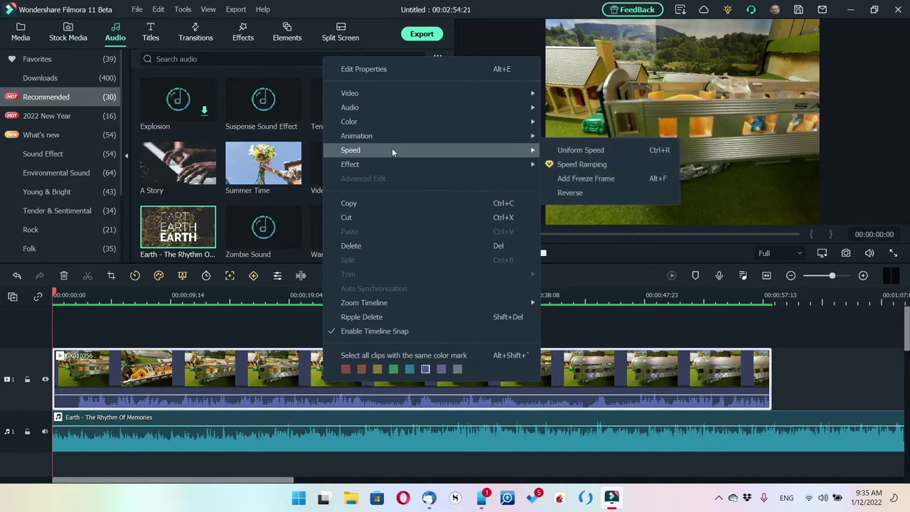
mouse_move(394, 101)
click(564, 126)
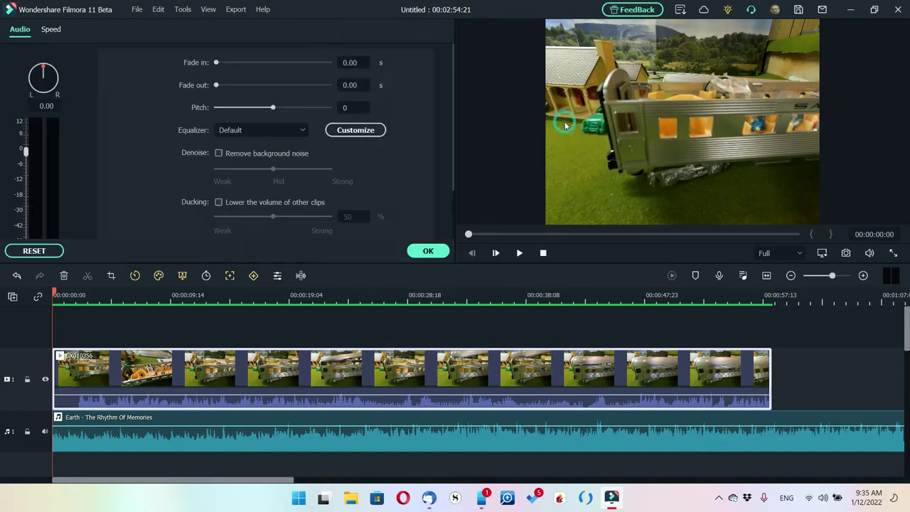
click(218, 202)
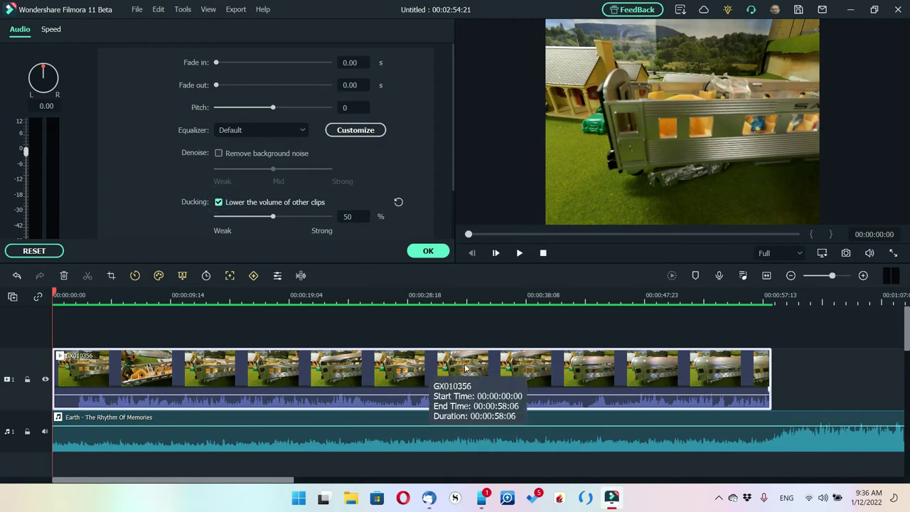
click(428, 251)
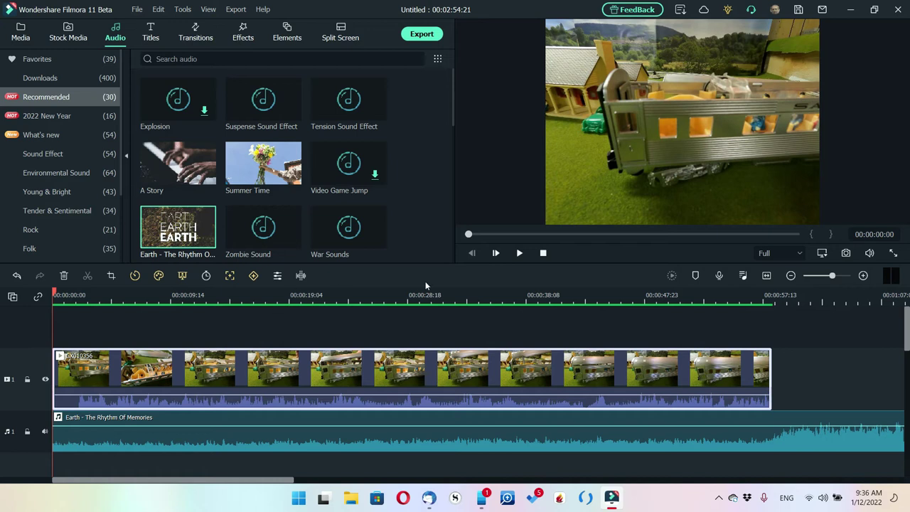
Play the start of the timeline to listen to the music ducked under the video's sound.
click(522, 255)
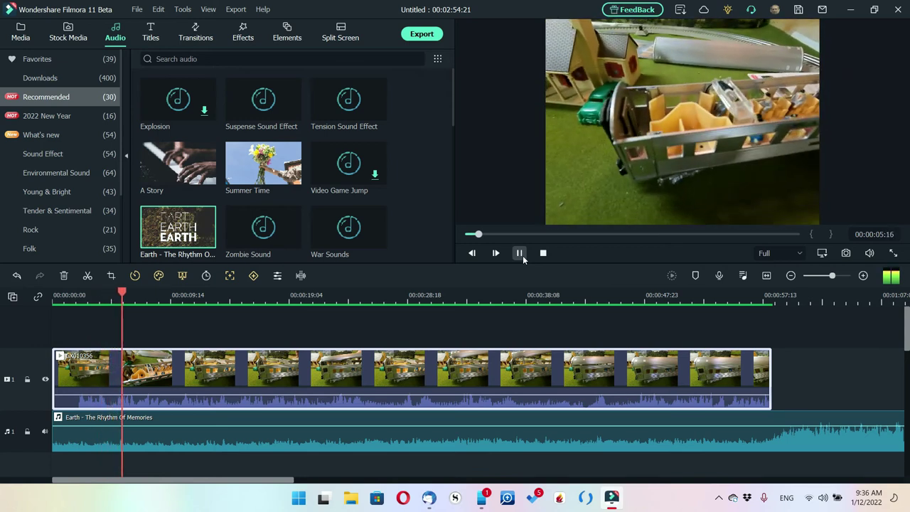
click(522, 255)
click(522, 255)
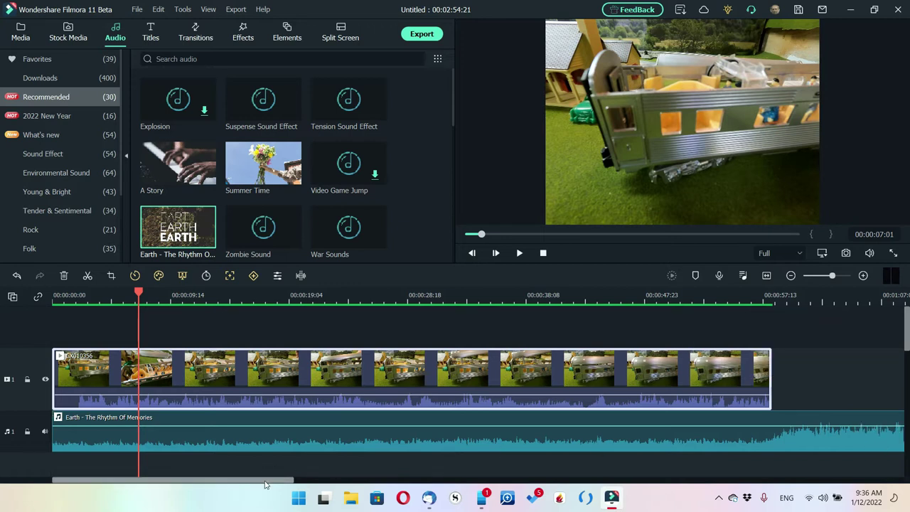
Split the music at 00:00:58:23, just past the end of the video clip, and lower the volume of the second part.
drag(266, 481, 358, 488)
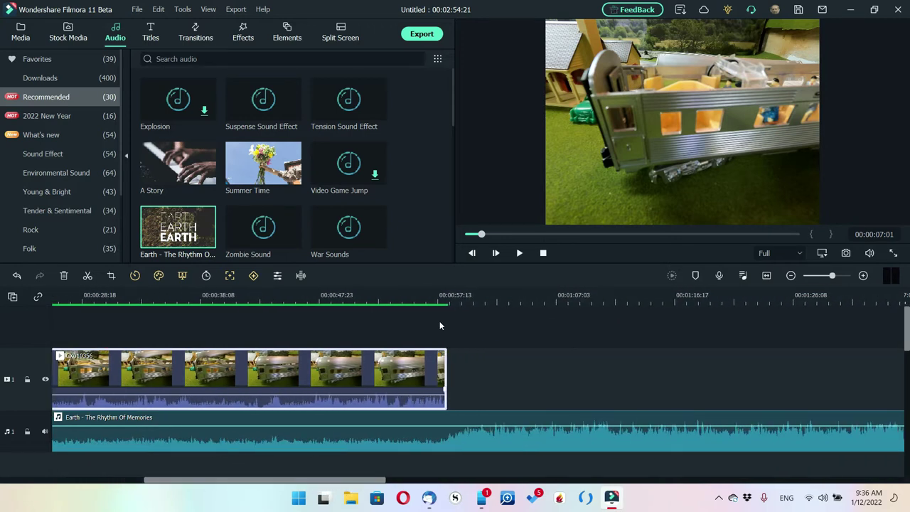
click(454, 295)
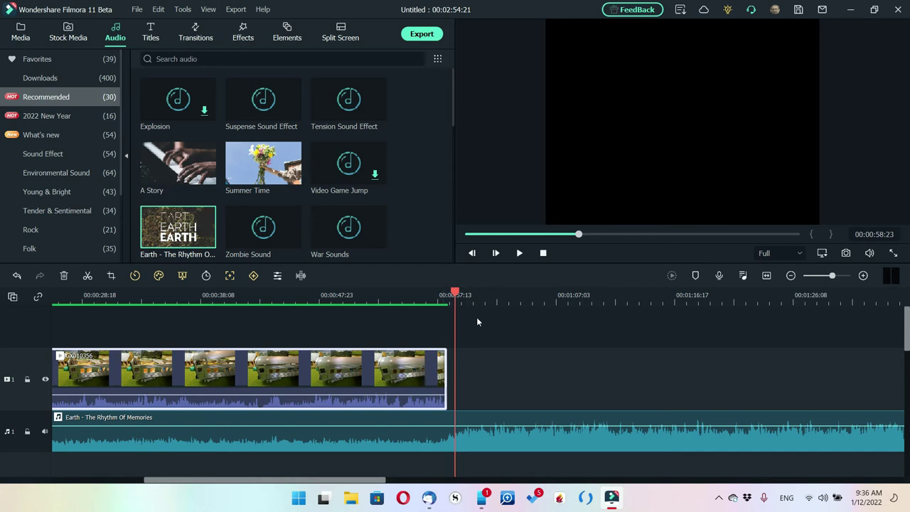
key(ctrl+b)
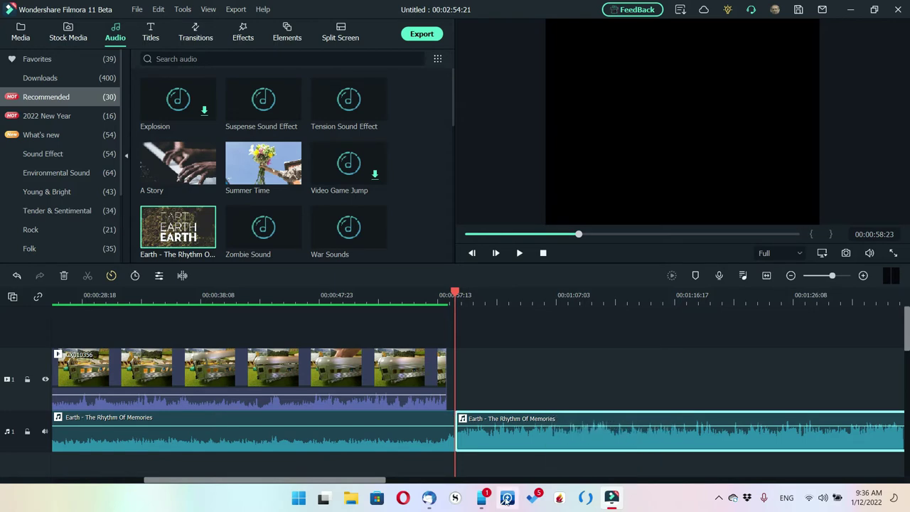
drag(501, 427, 502, 436)
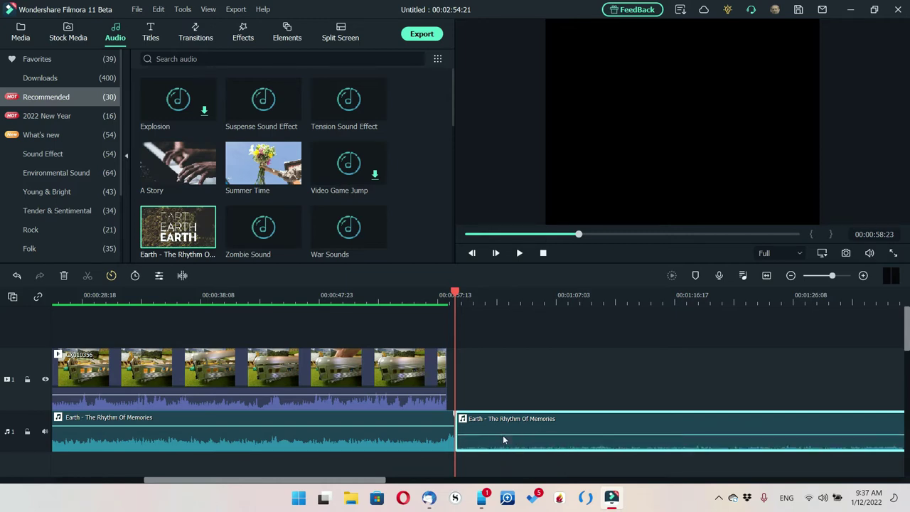
Lower the volume of the second music part further while it plays, then play the section under the video clip for comparison.
click(519, 253)
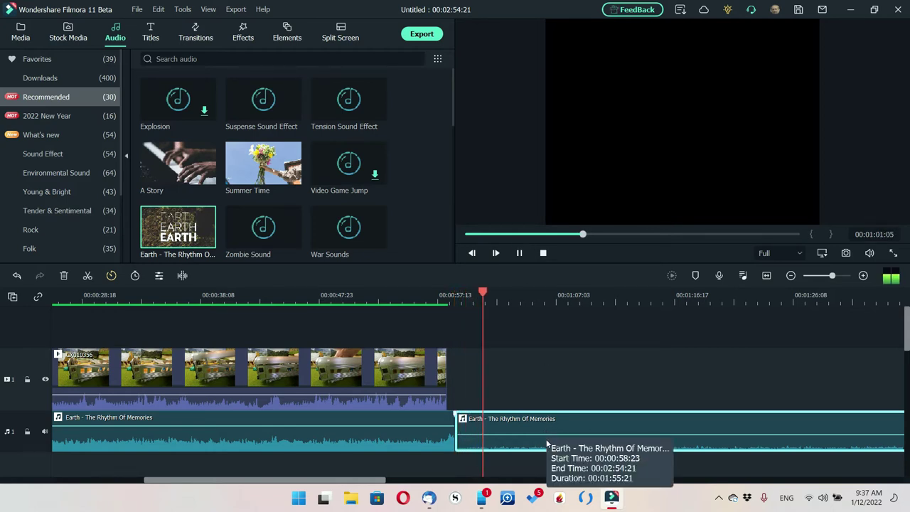
drag(545, 442, 545, 440)
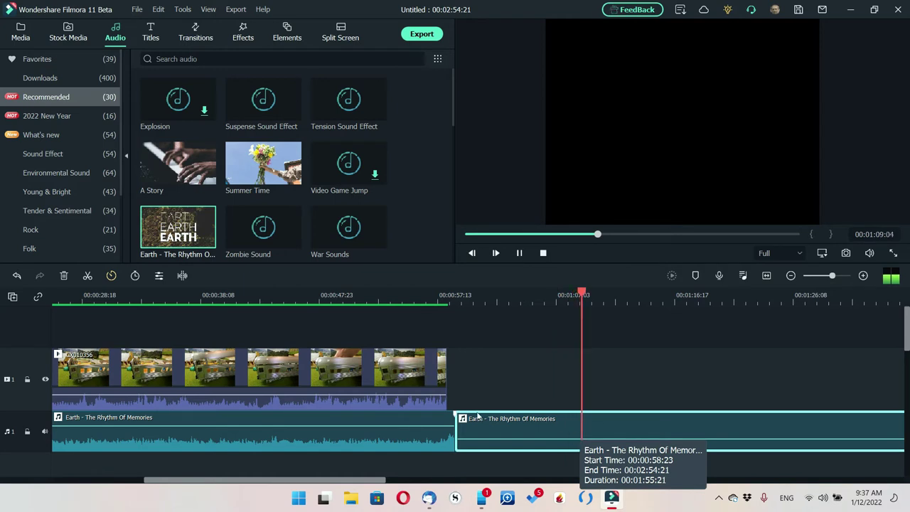
click(153, 298)
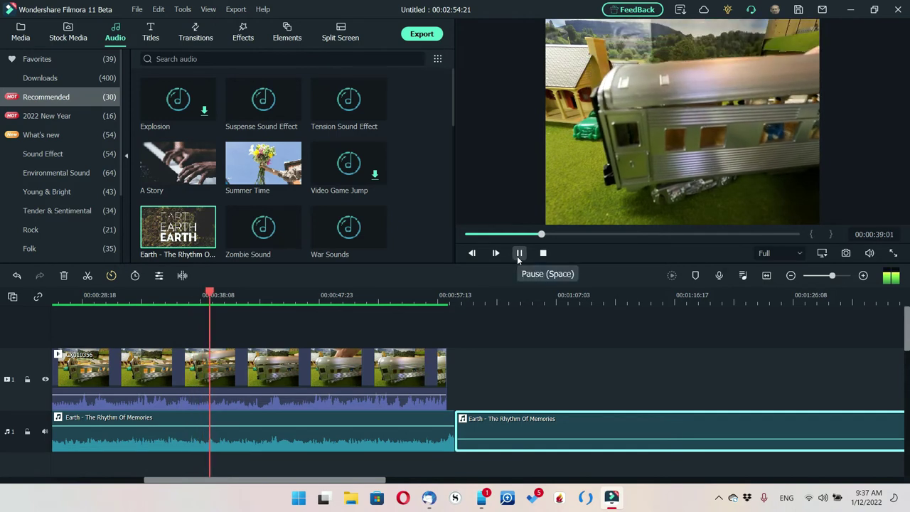
click(518, 253)
Delete the second part of the music, after 00:00:58:23.
key(Delete)
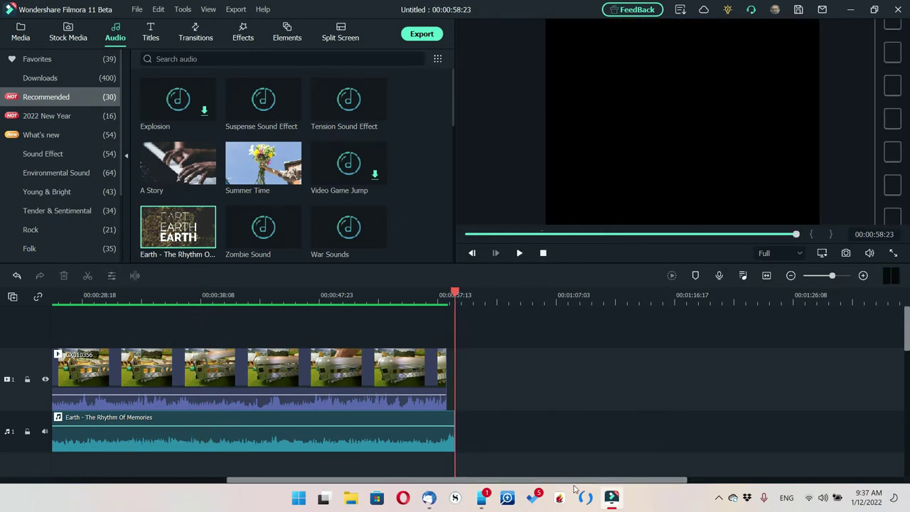
scroll(505, 483, left, 1)
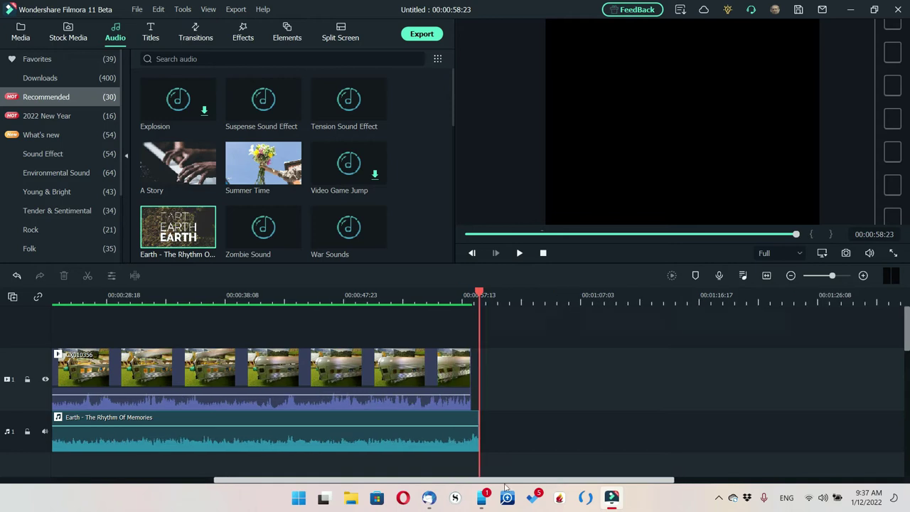
scroll(505, 483, left, 12)
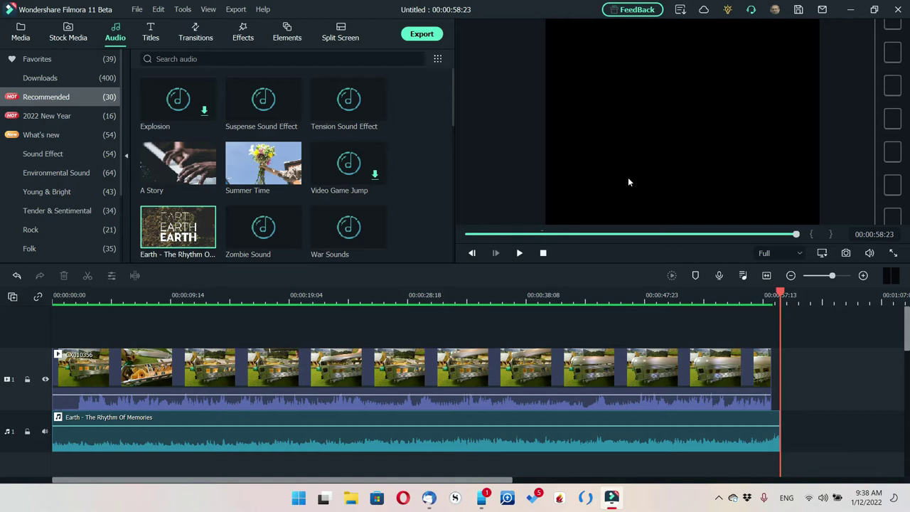
Look through the audio categories, the project media and the Pixabay stock videos.
mouse_move(121, 121)
mouse_down()
mouse_move(116, 189)
mouse_move(120, 118)
mouse_up()
scroll(117, 152, down, 2)
scroll(125, 99, up, 2)
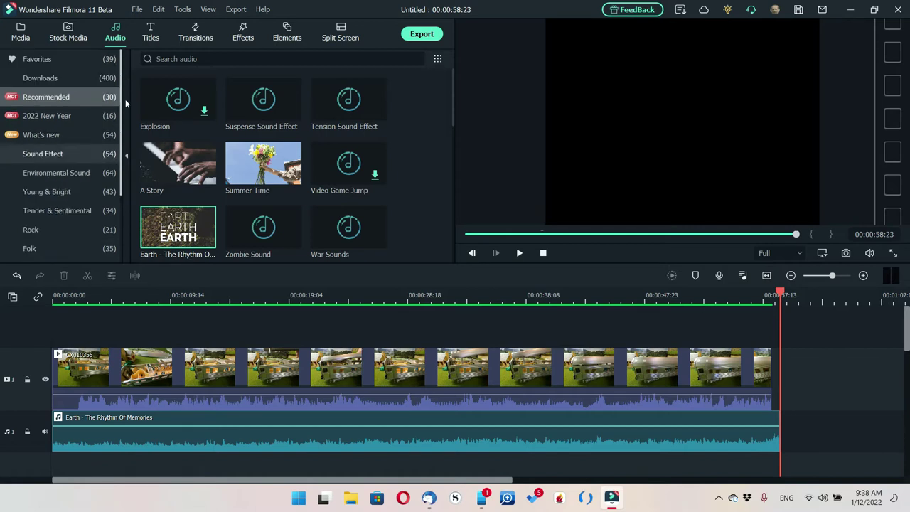
click(21, 34)
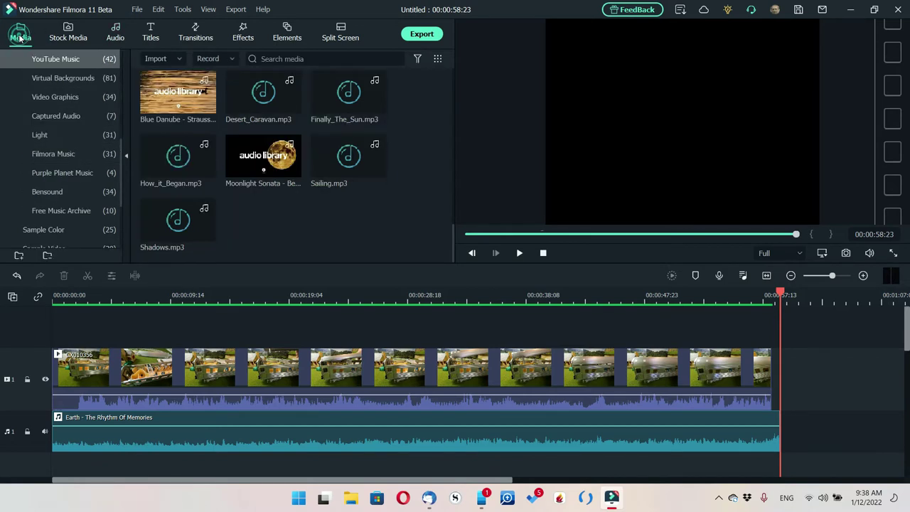
click(68, 34)
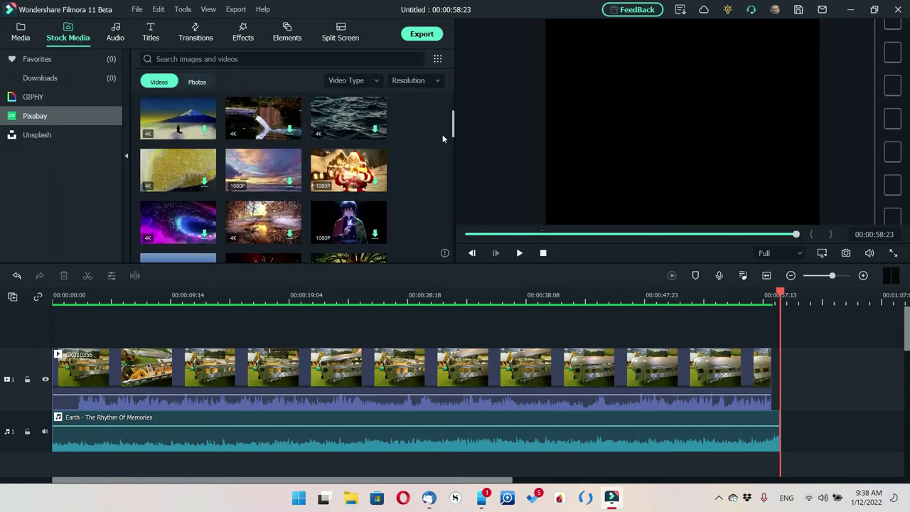
scroll(442, 138, up, 1)
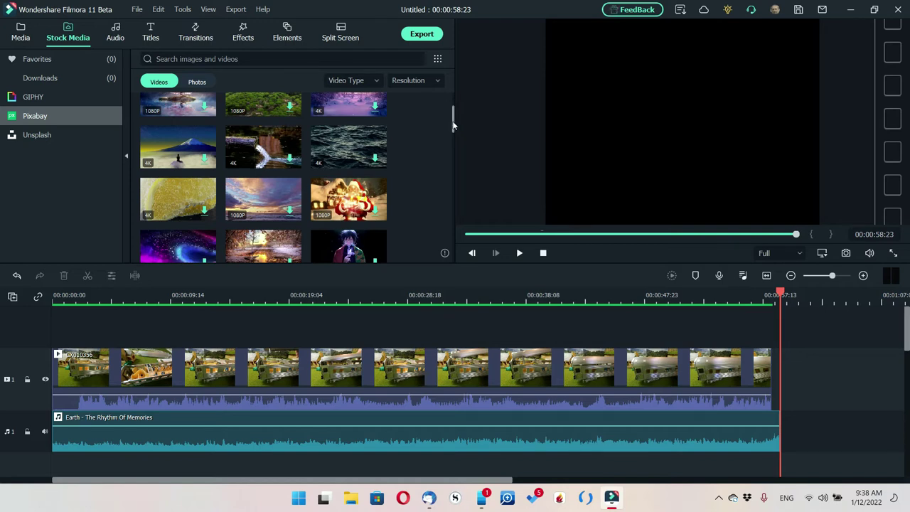
drag(452, 121, 467, 90)
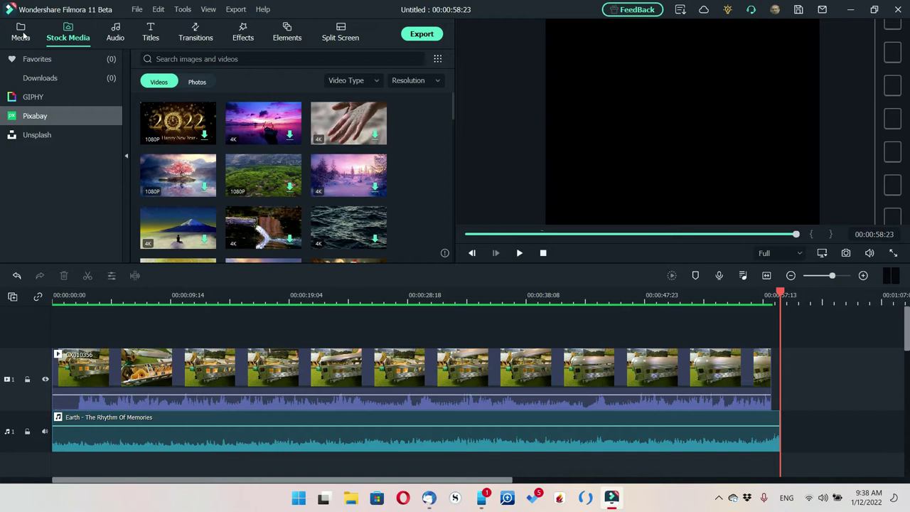
Insert the Trains N Planes Title clip from the Bumpers folder at the start of video track 1, ahead of GX010356.
click(22, 33)
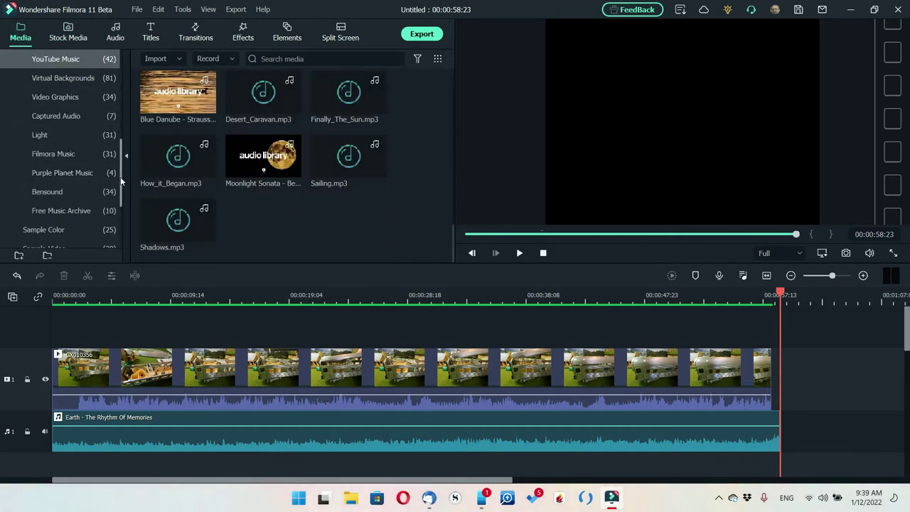
drag(121, 176, 129, 121)
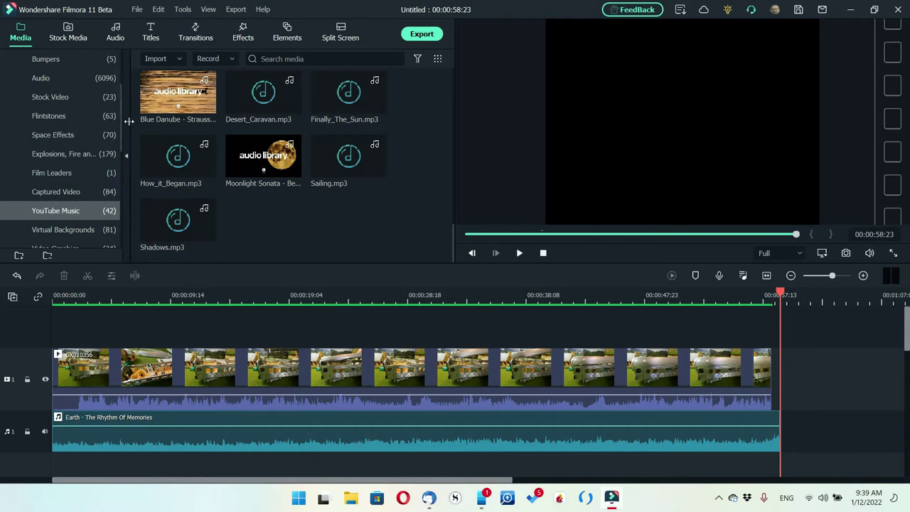
click(46, 59)
drag(261, 91, 47, 357)
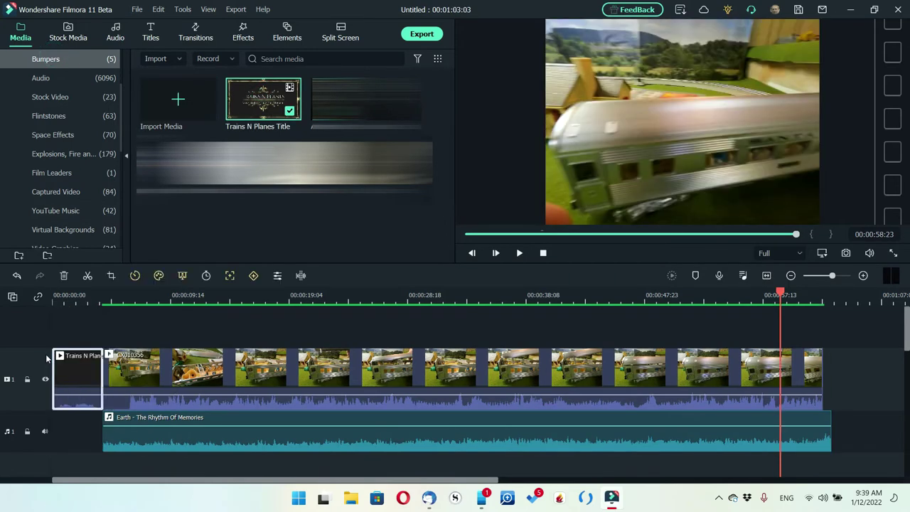
Look through the Stock Video and Flintstones media folders.
click(58, 97)
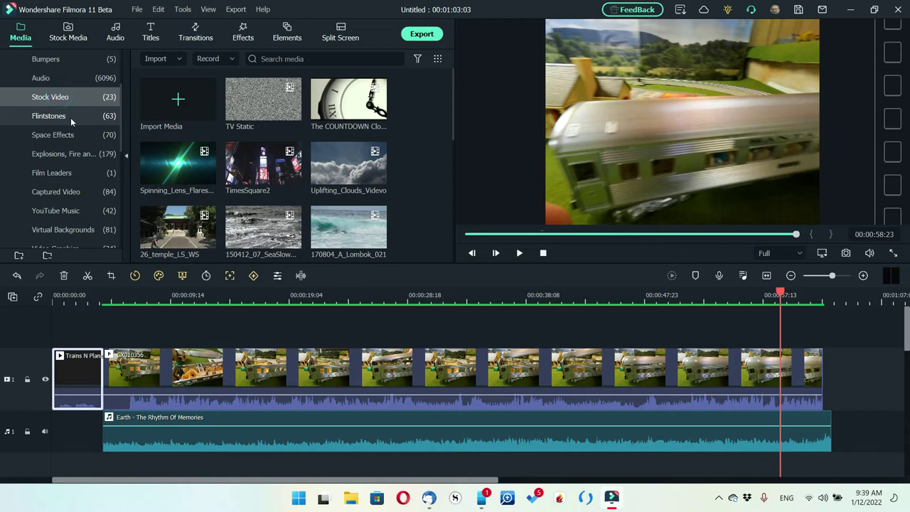
click(70, 118)
click(77, 92)
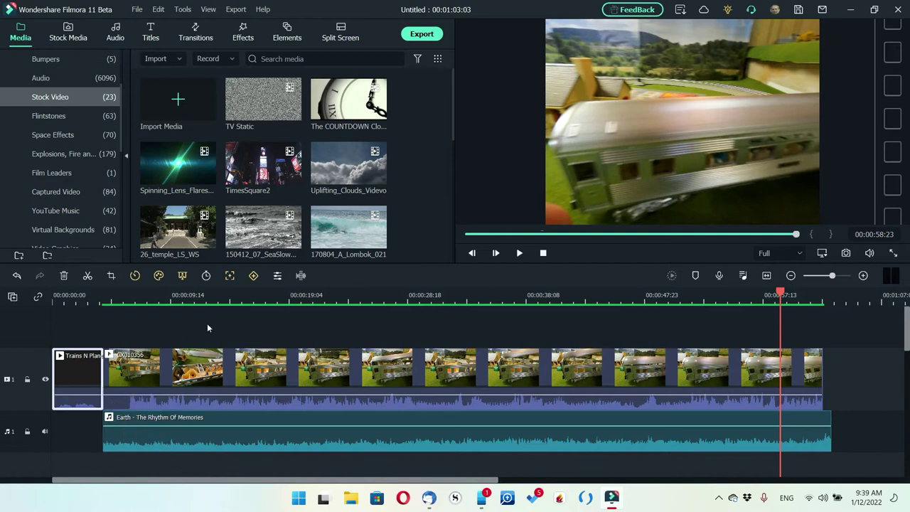
Play the opening of clip GX010356 to find the cut point, split it at 00:00:06:21 and delete the part before the cut.
click(123, 297)
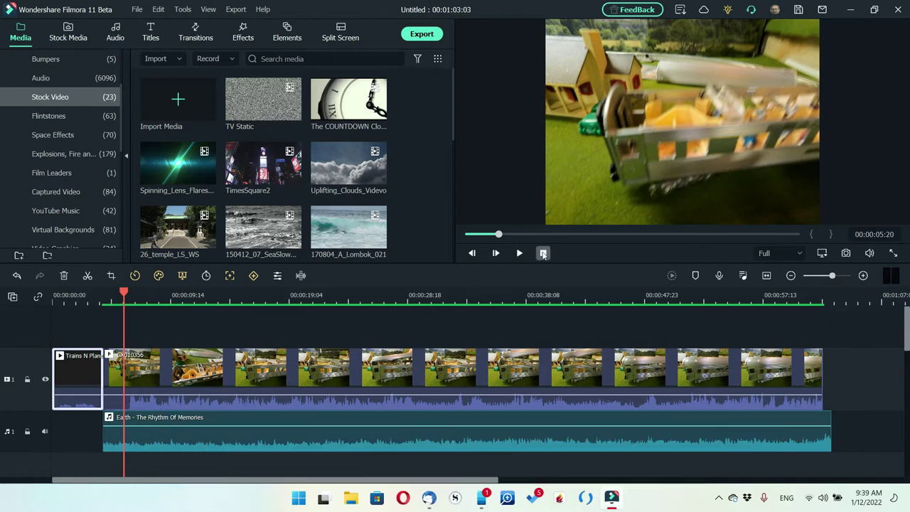
click(544, 254)
click(518, 252)
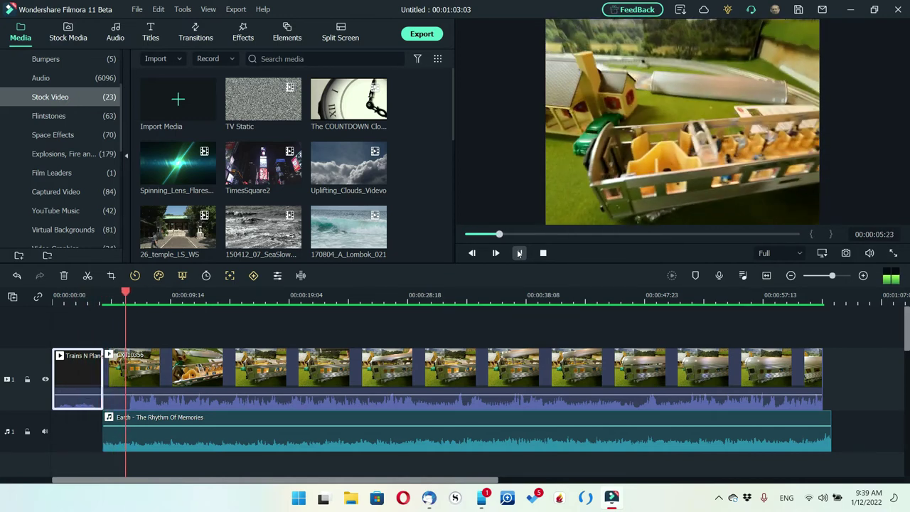
click(519, 253)
click(264, 378)
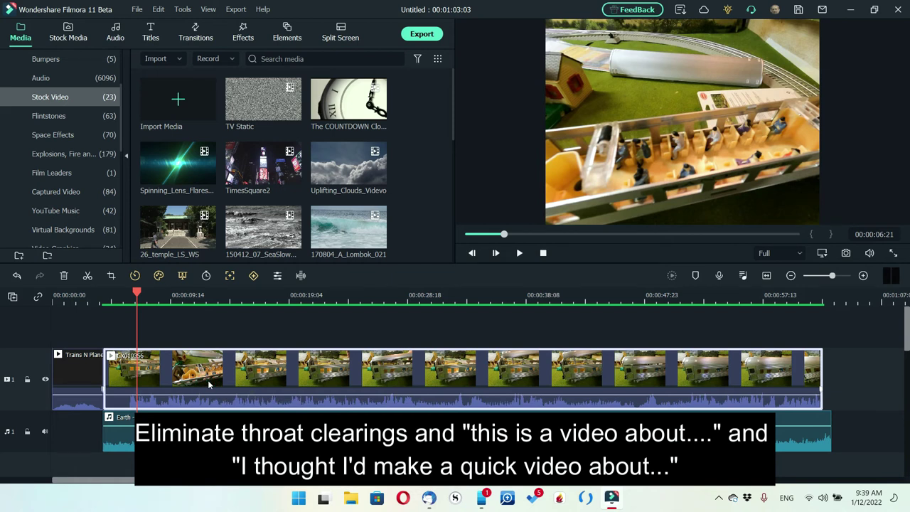
key(ctrl+b)
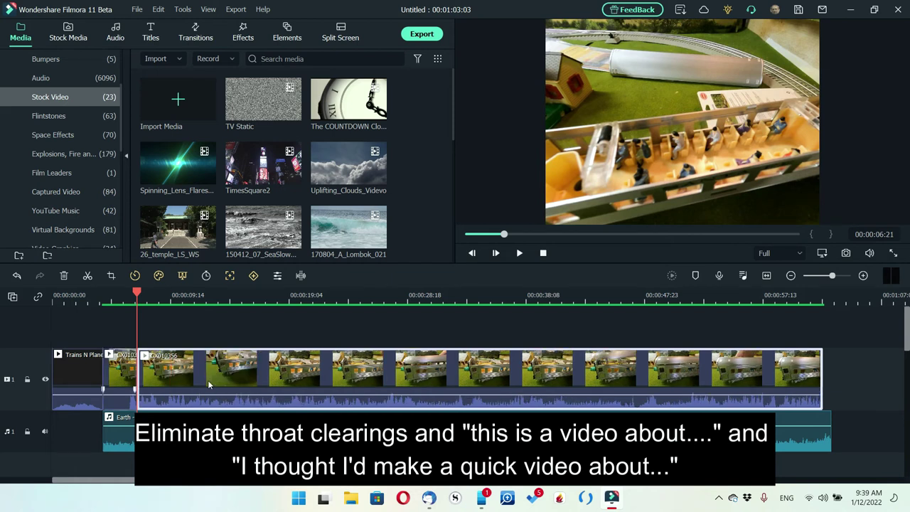
click(129, 366)
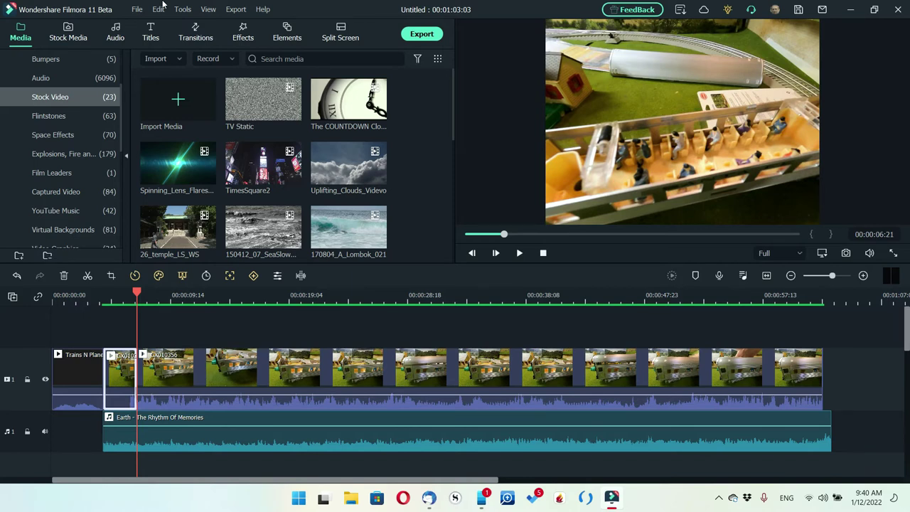
key(Delete)
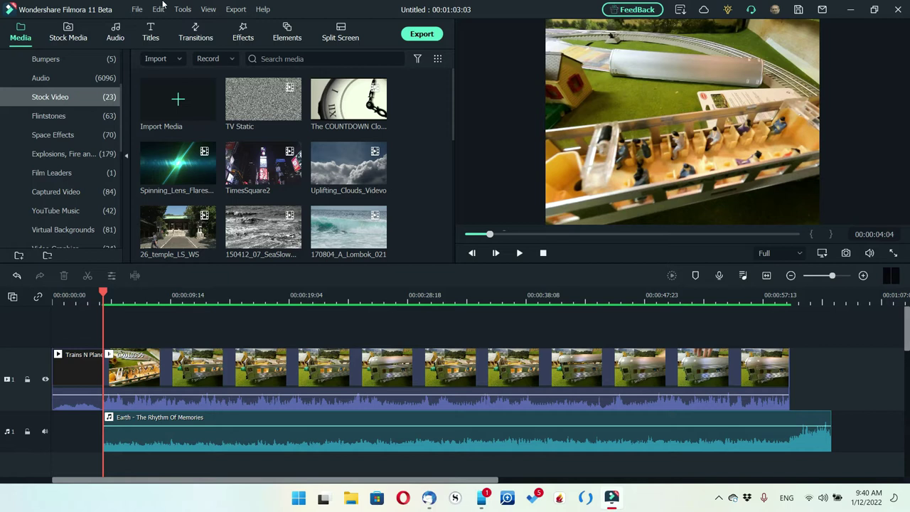
Split the music at 00:00:59:18, where the video ends, and delete the leftover part.
click(789, 293)
click(810, 444)
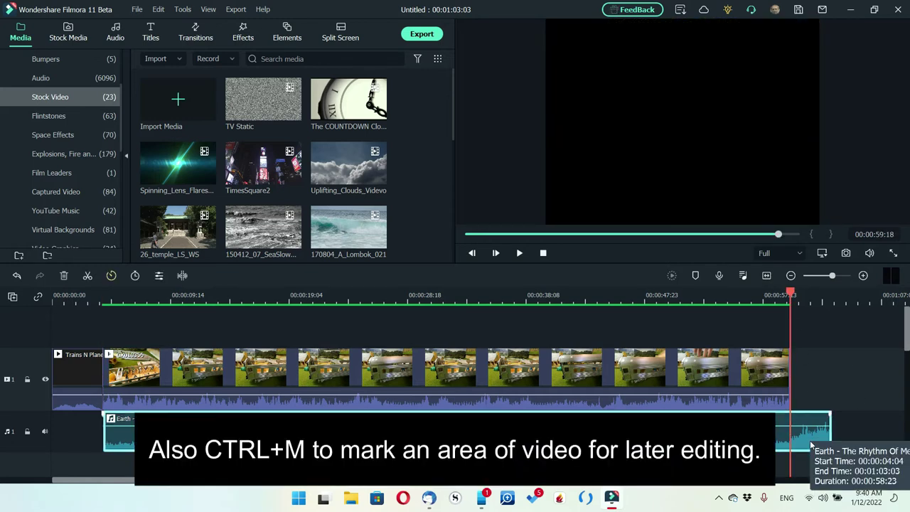
key(ctrl+b)
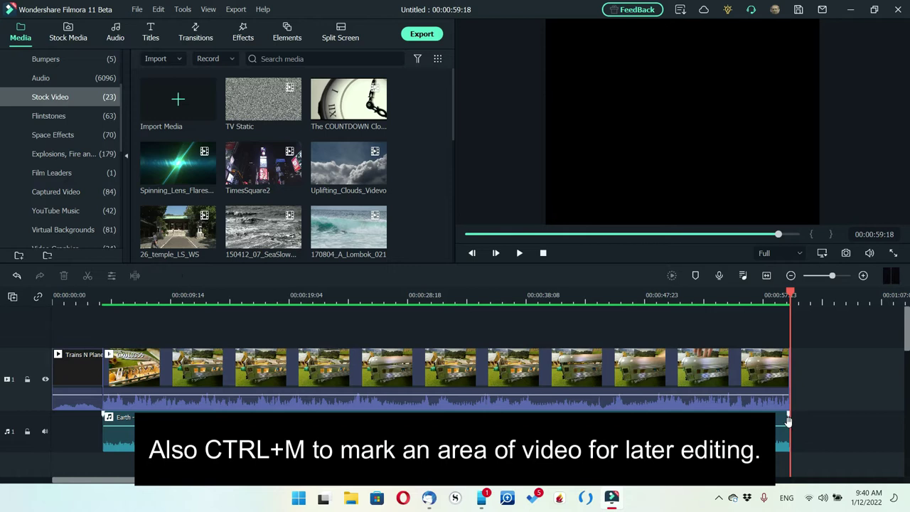
key(Delete)
Add a fade-out to the end of the music and play the last seconds to check it.
click(616, 294)
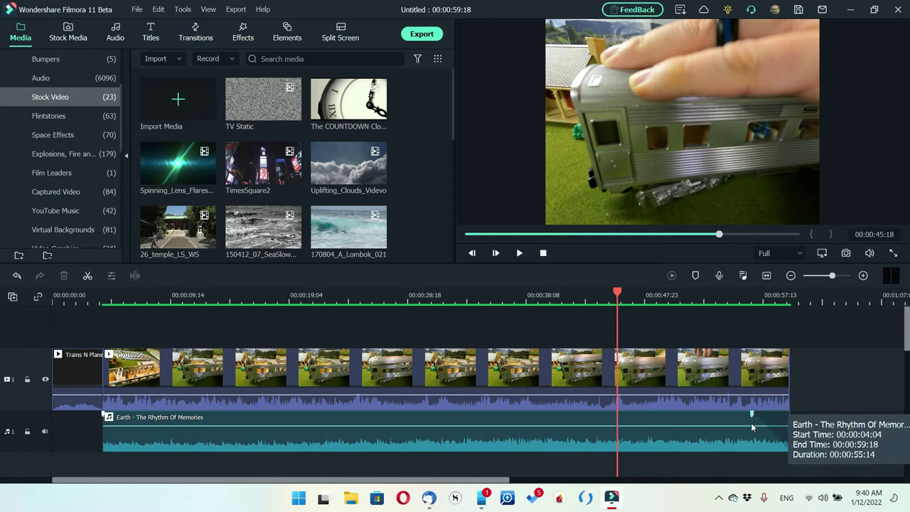
click(736, 296)
click(518, 253)
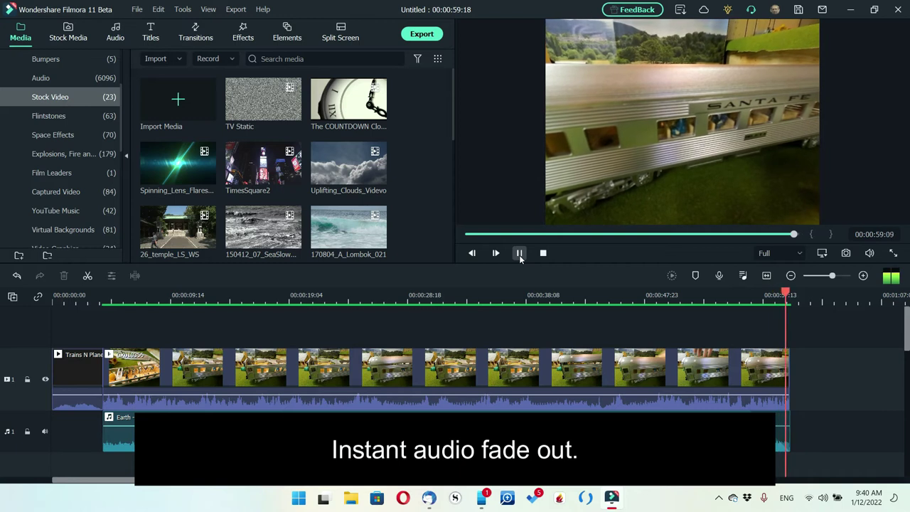
Add an audio fade-out to the end of video clip GX010356 and play the ending to check it.
drag(744, 410, 739, 412)
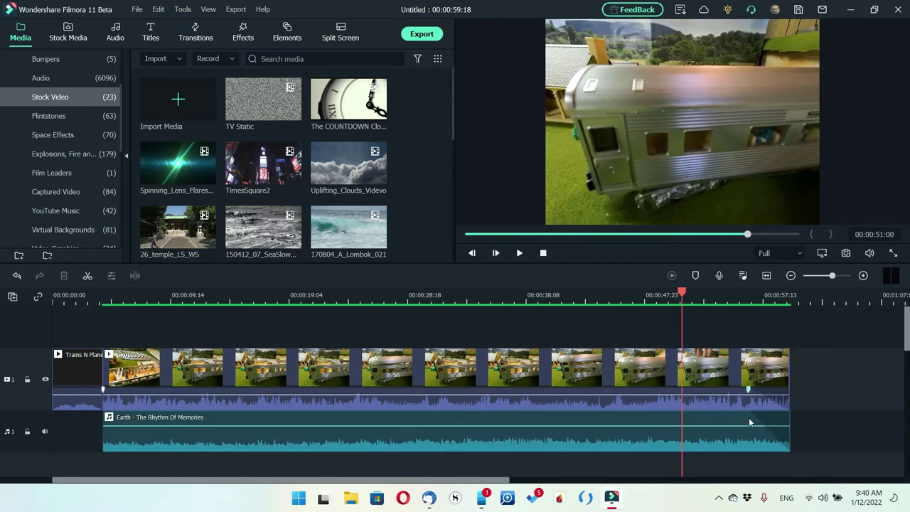
click(732, 292)
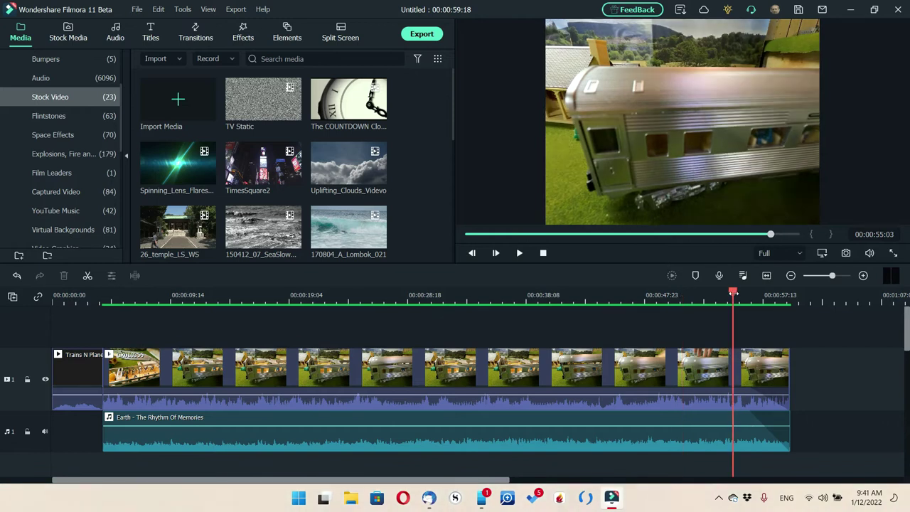
click(518, 253)
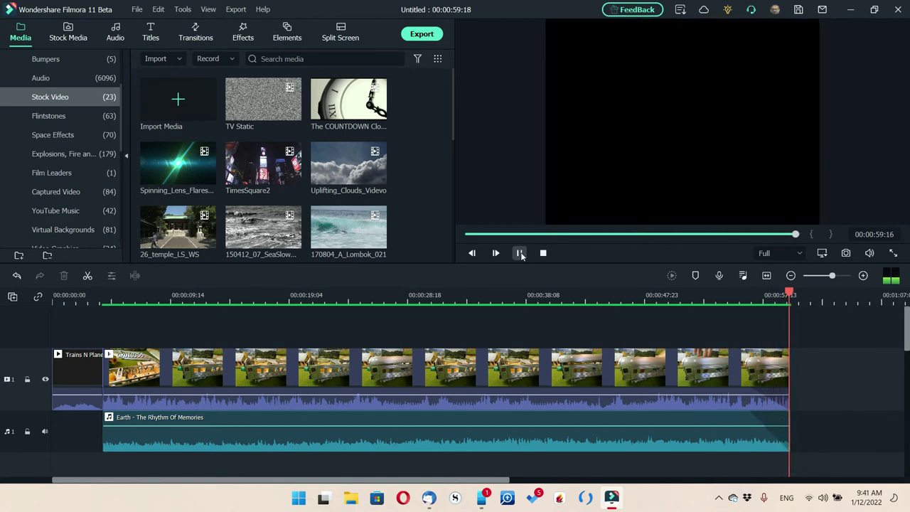
click(520, 253)
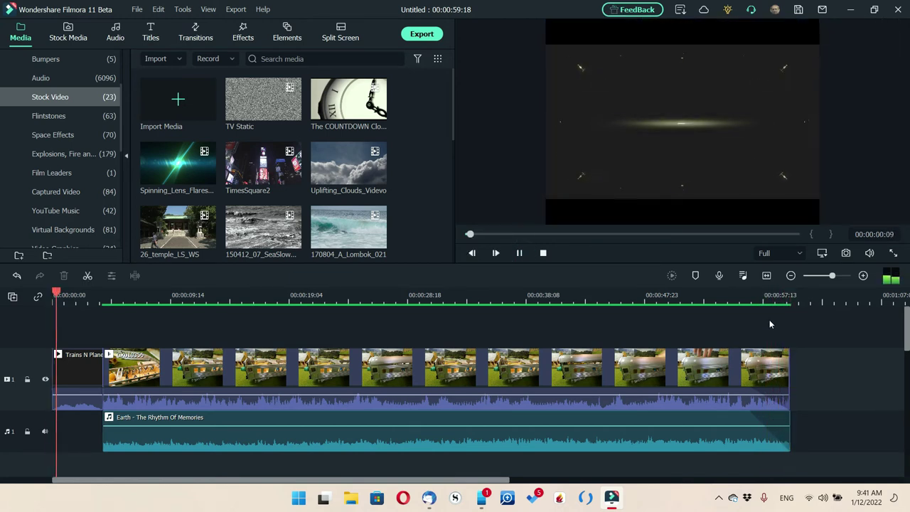
click(518, 253)
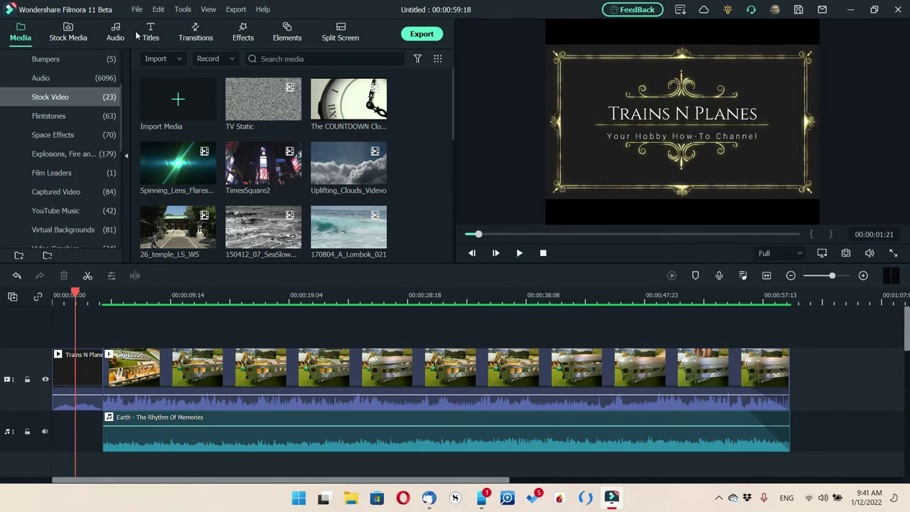
Open the favorite transitions and cut out the part of clip GX010356 between 00:00:22:16 and 00:00:24:09, closing the gap.
click(192, 37)
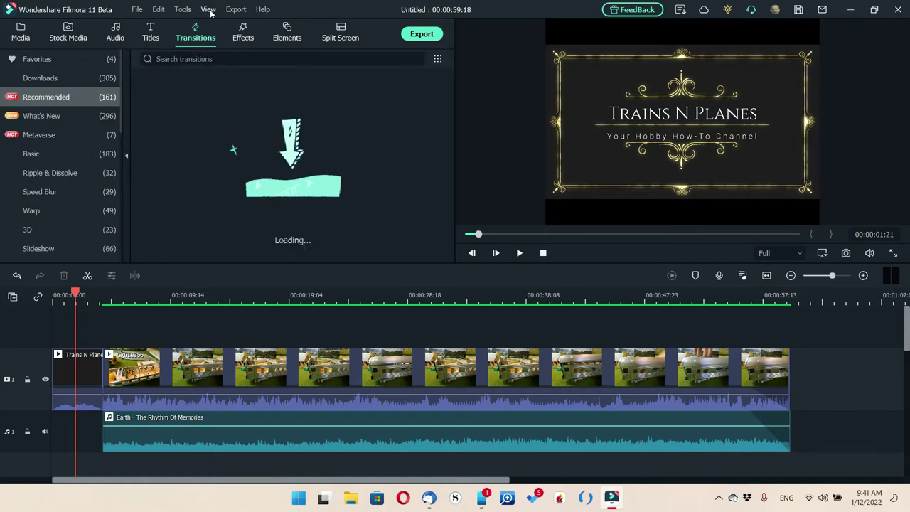
click(62, 63)
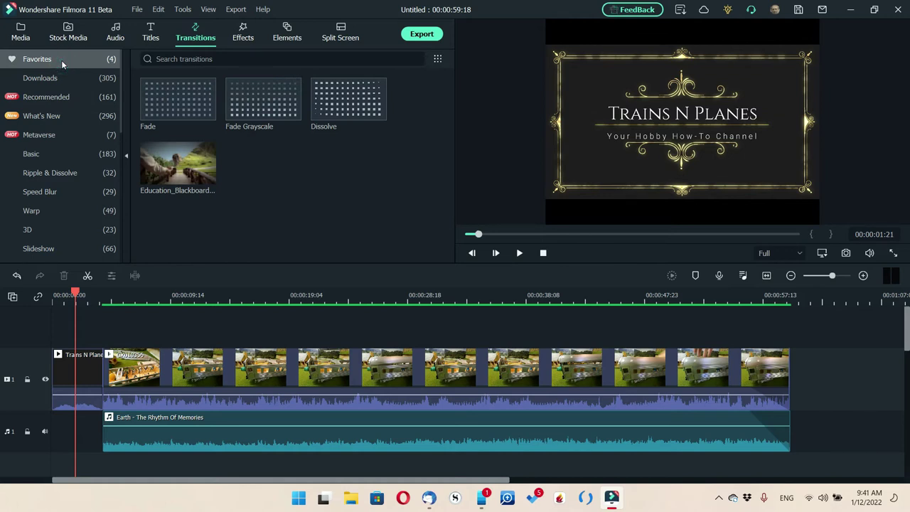
click(332, 296)
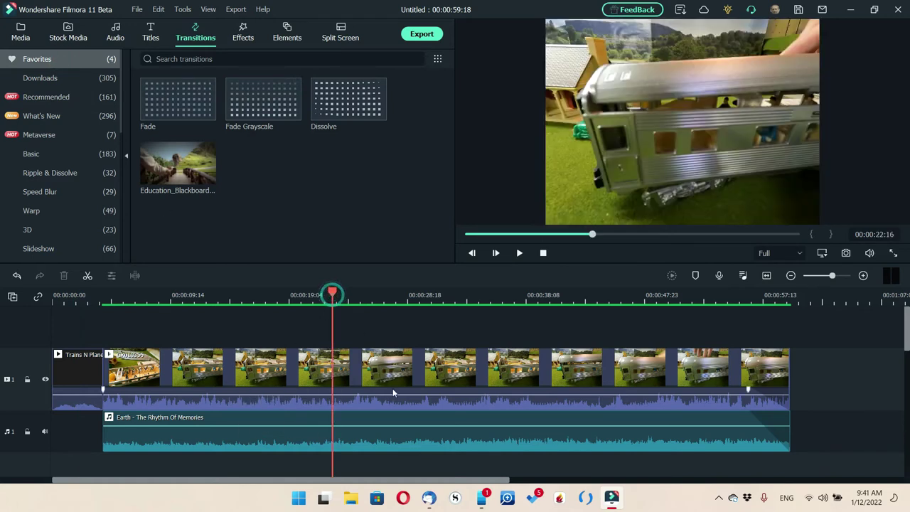
click(384, 382)
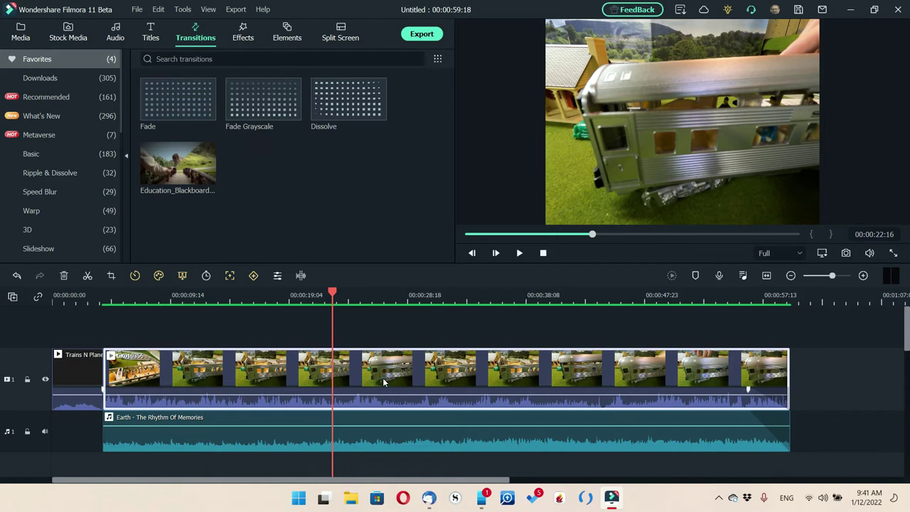
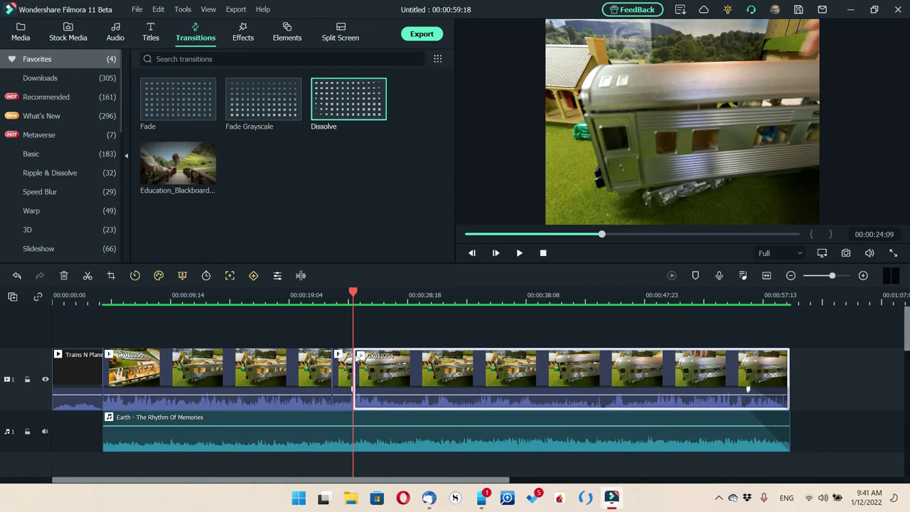
key(alt+bracketleft)
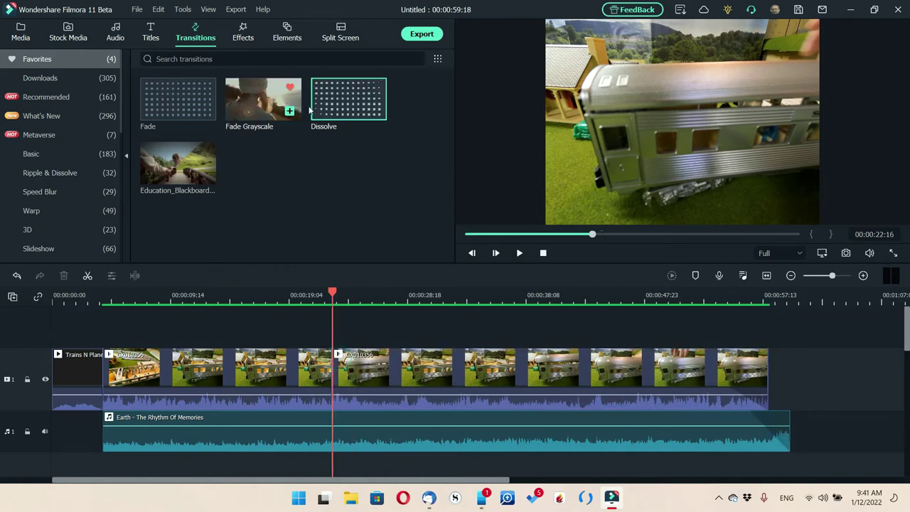
Add a Dissolve transition at the 00:00:22:16 cut, then render and play the preview around it to check it.
drag(341, 107, 330, 384)
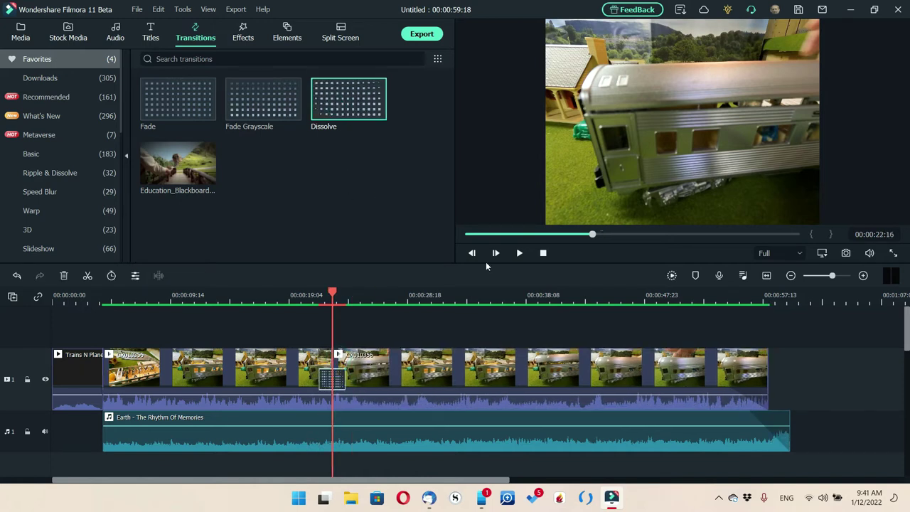
click(670, 275)
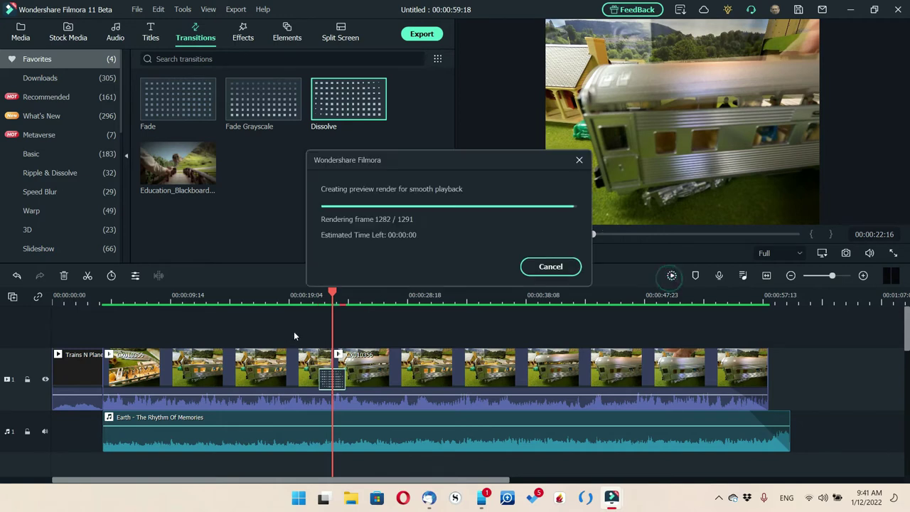
click(314, 298)
click(519, 253)
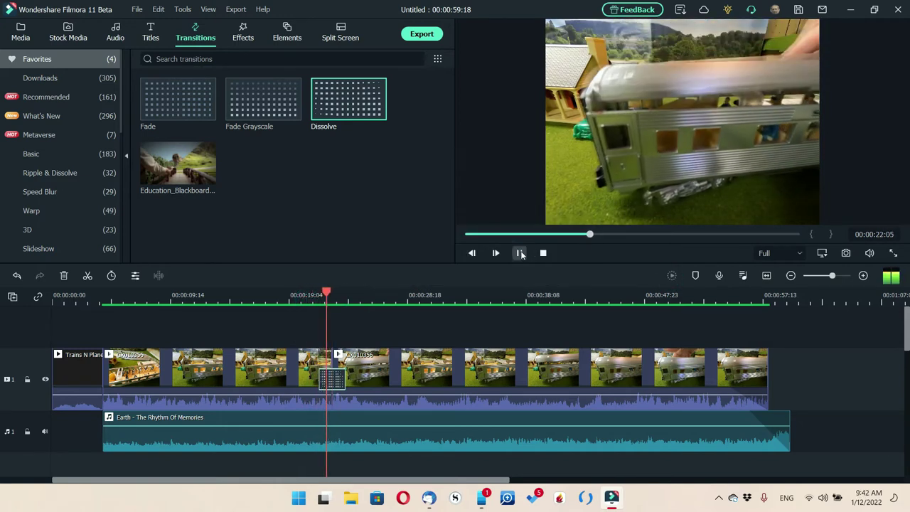
click(519, 253)
drag(352, 295, 335, 312)
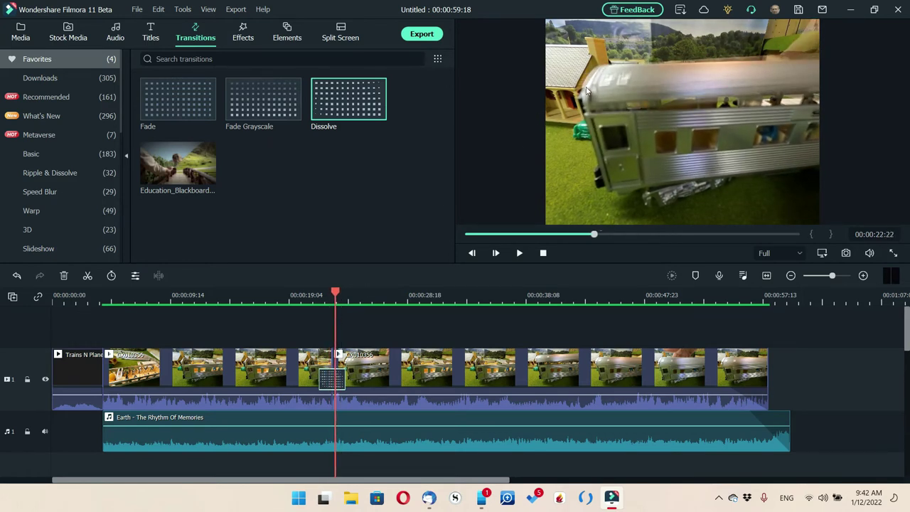
drag(336, 291, 335, 311)
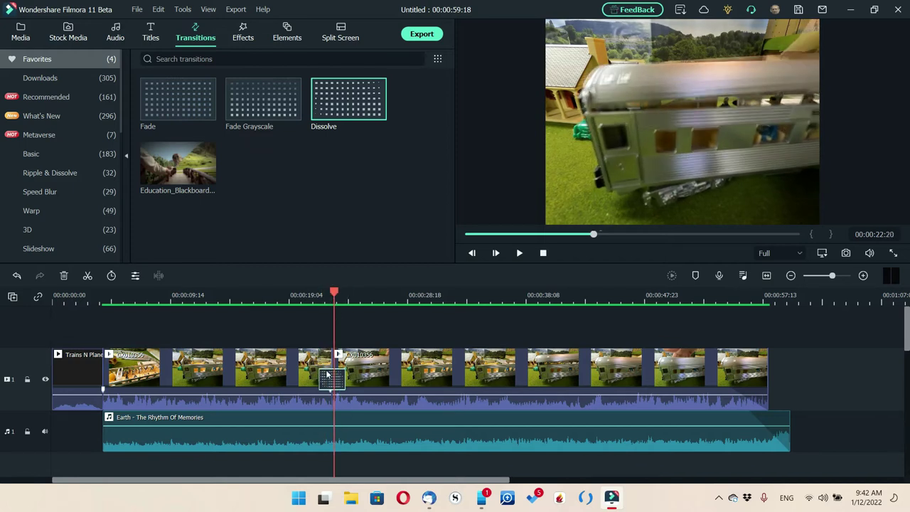
Try the Dissolve transition's Prefix and Postfix modes, keep Overlap, and turn off Include Trimmed Frames.
double_click(330, 378)
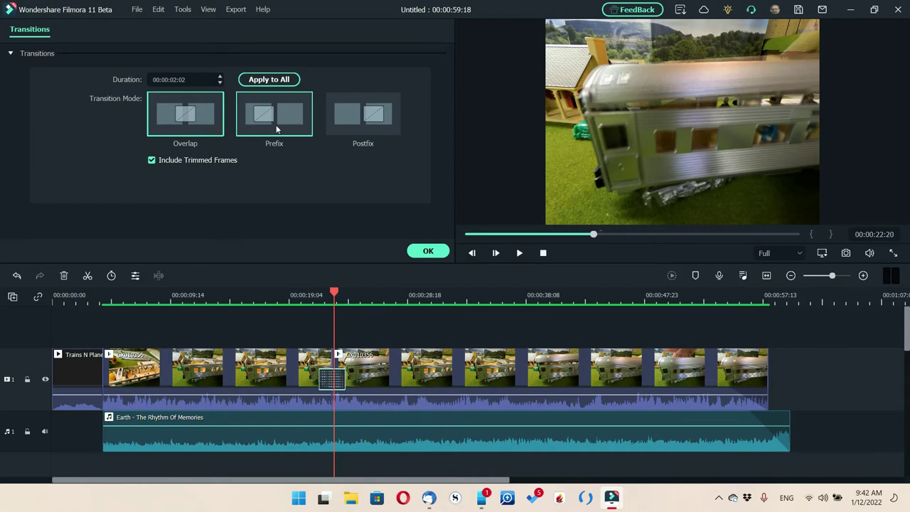
click(276, 129)
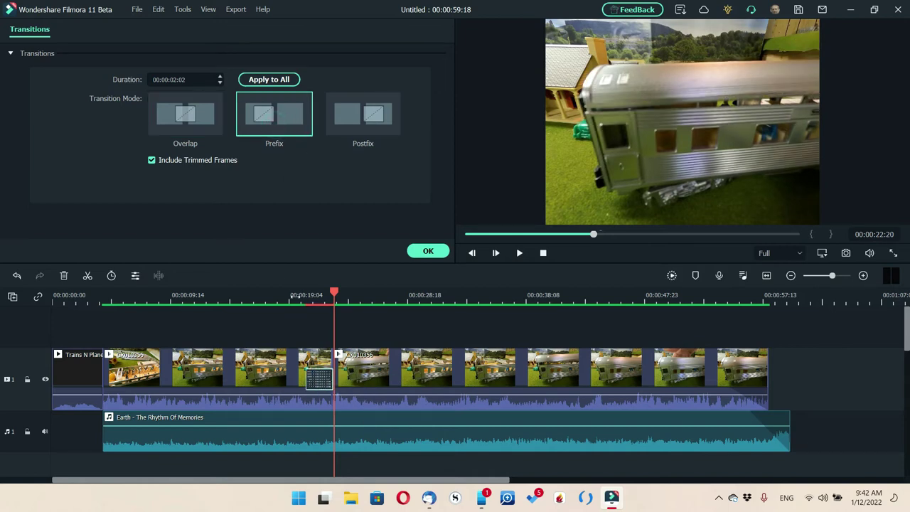
click(351, 110)
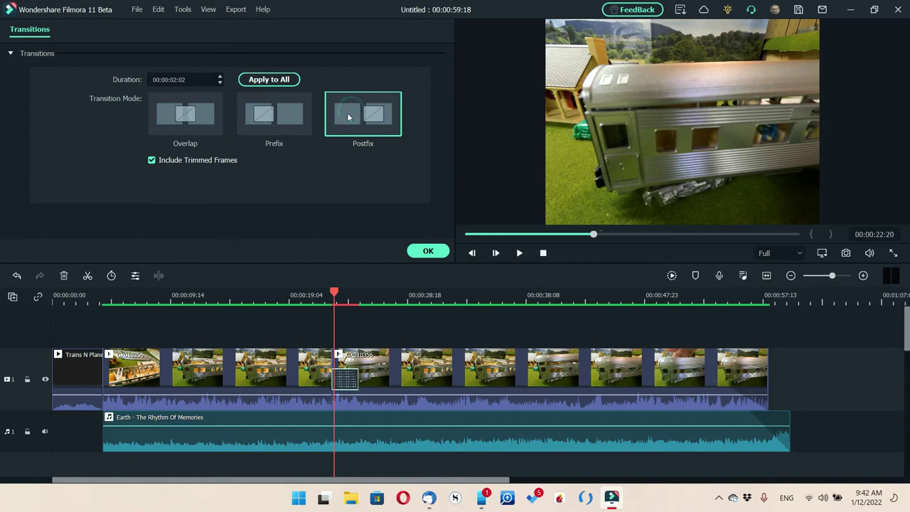
click(177, 119)
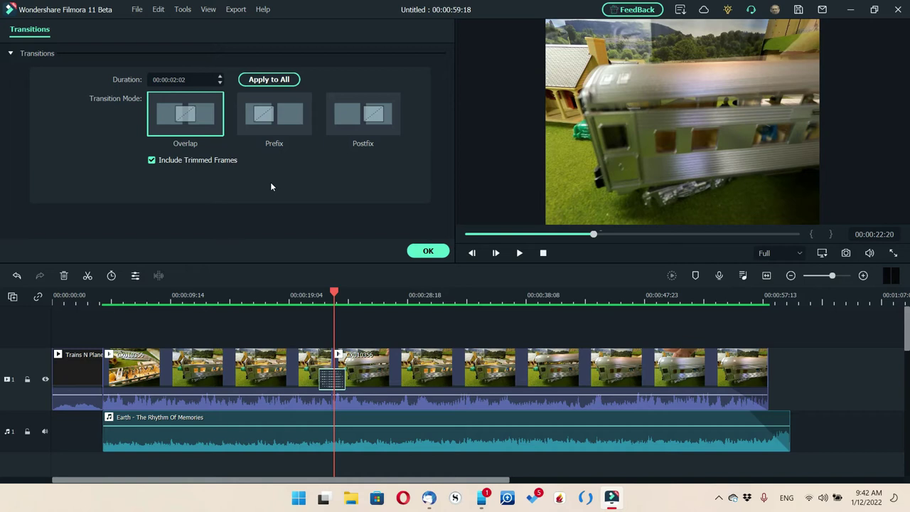
click(150, 160)
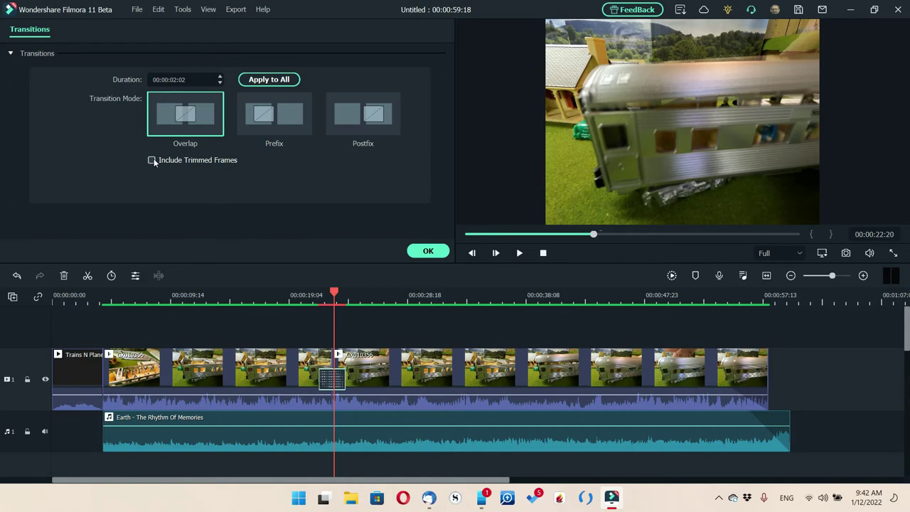
click(432, 253)
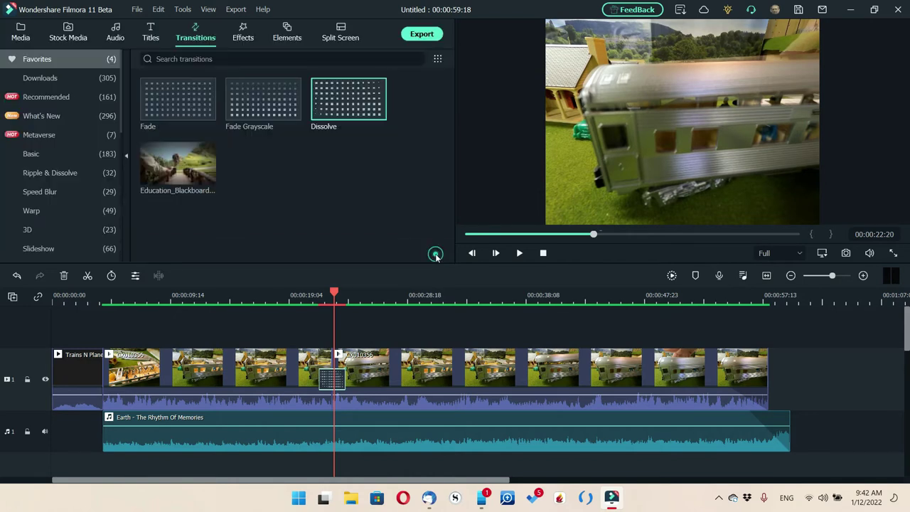
Render the preview and play across the Dissolve transition to check it without trimmed frames.
click(671, 276)
click(314, 294)
click(519, 253)
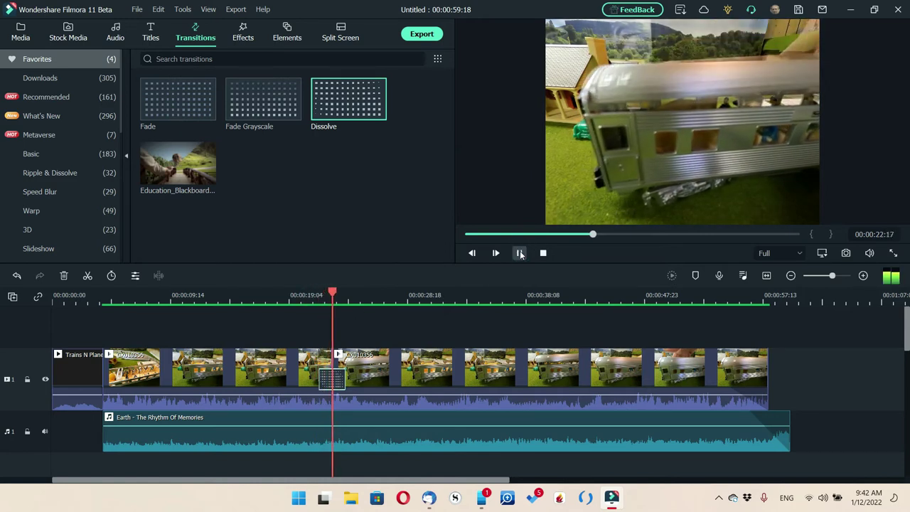
click(520, 253)
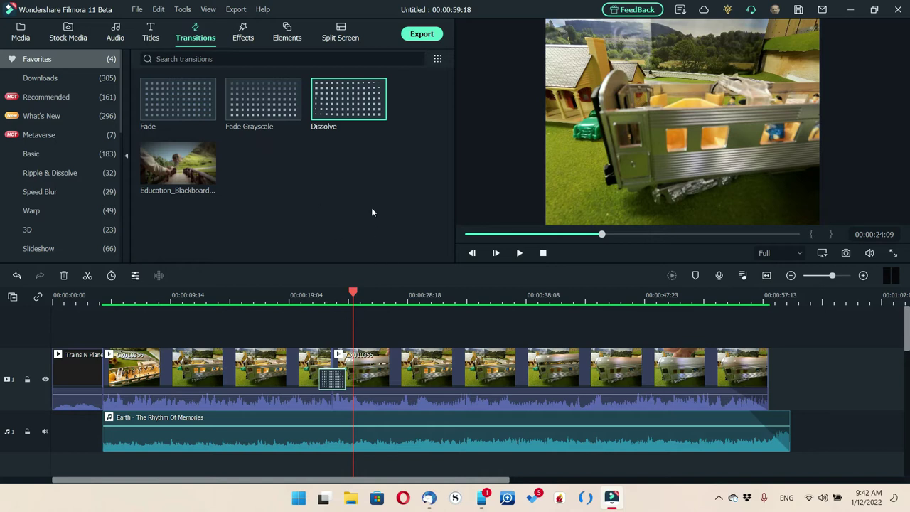
Add a Fade transition to the end of the last GX010356 clip, and render and play the ending to check it.
drag(164, 98, 724, 386)
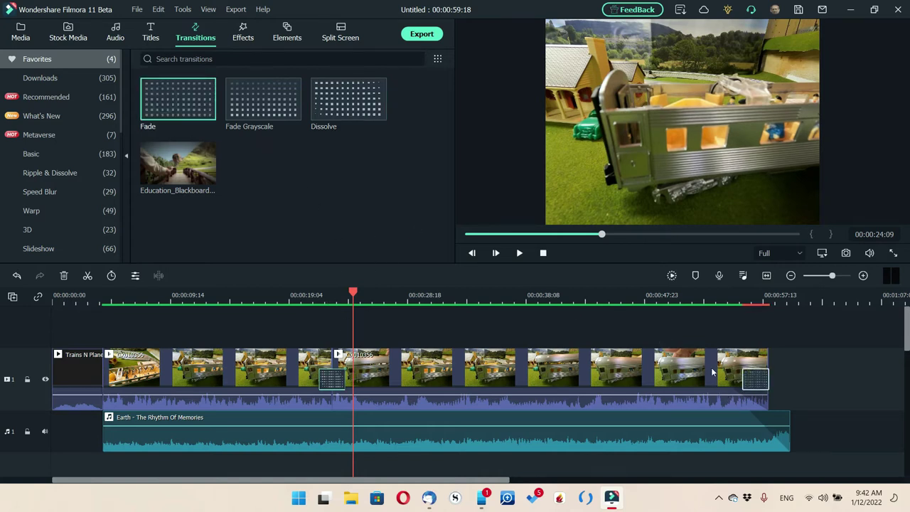
click(673, 277)
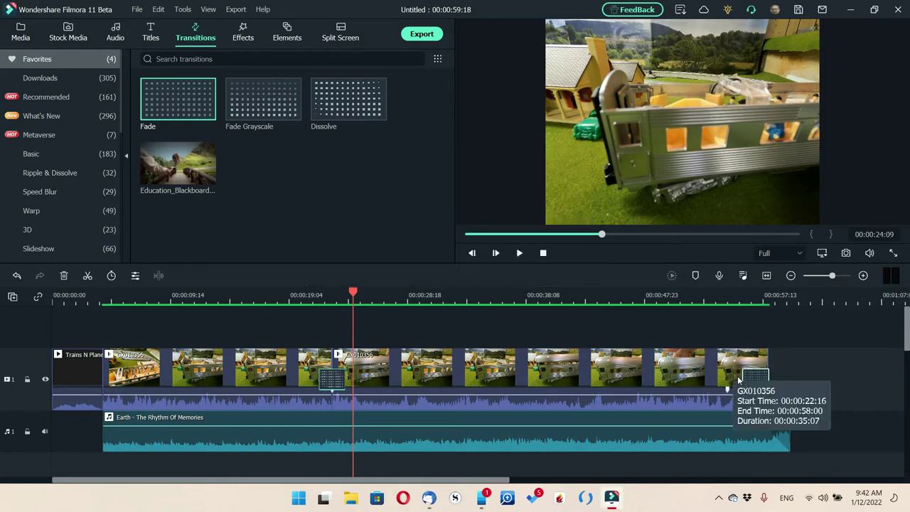
drag(786, 413, 754, 416)
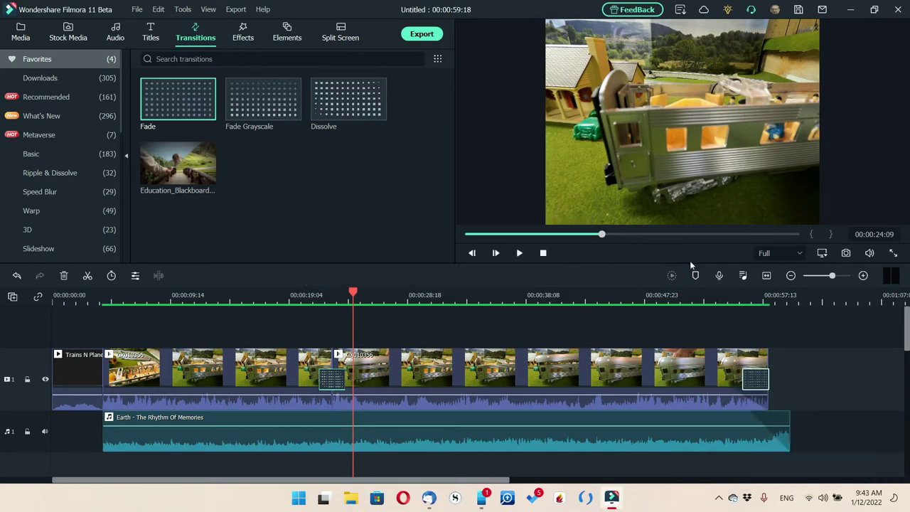
click(724, 296)
click(518, 254)
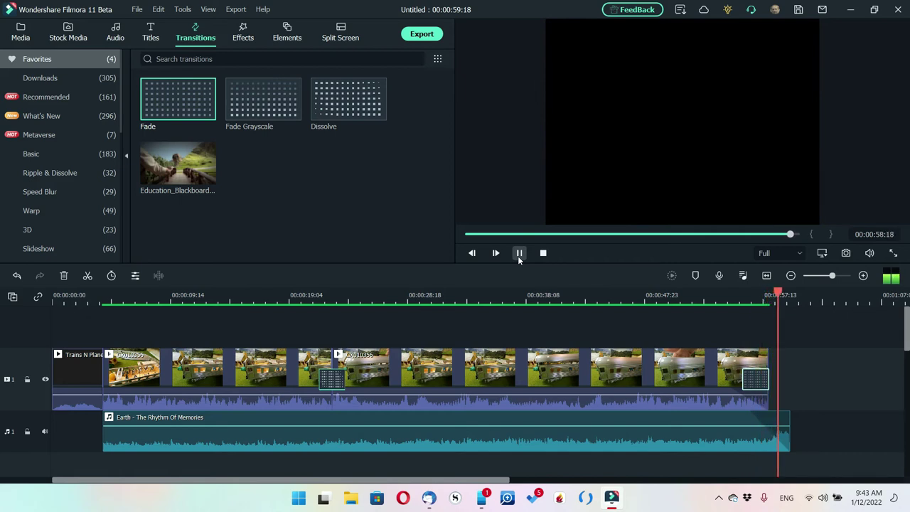
click(518, 253)
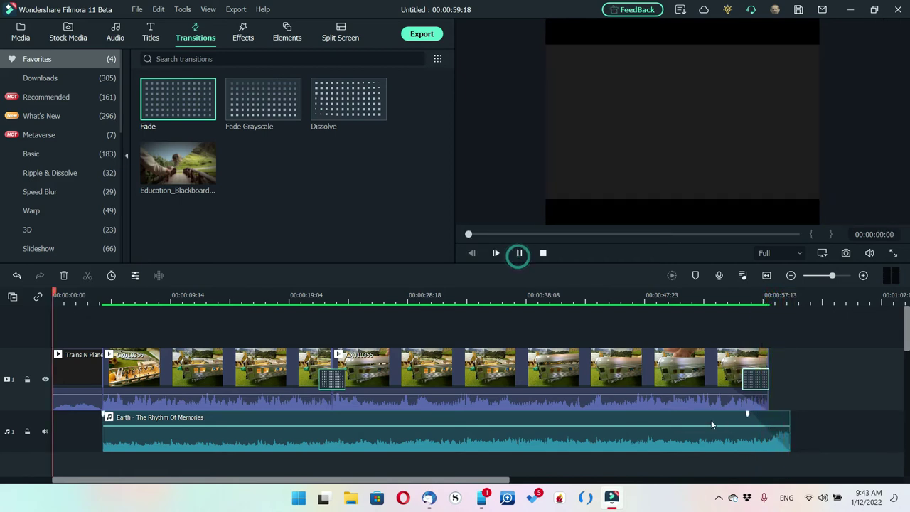
click(518, 253)
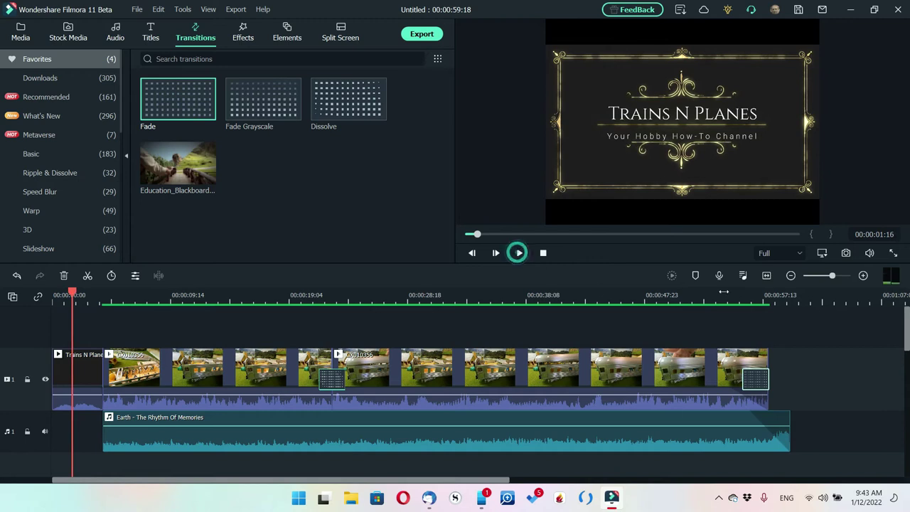
Split the music at 00:00:58:01, delete the leftover part, and add a fade-out to the music's new end.
click(767, 302)
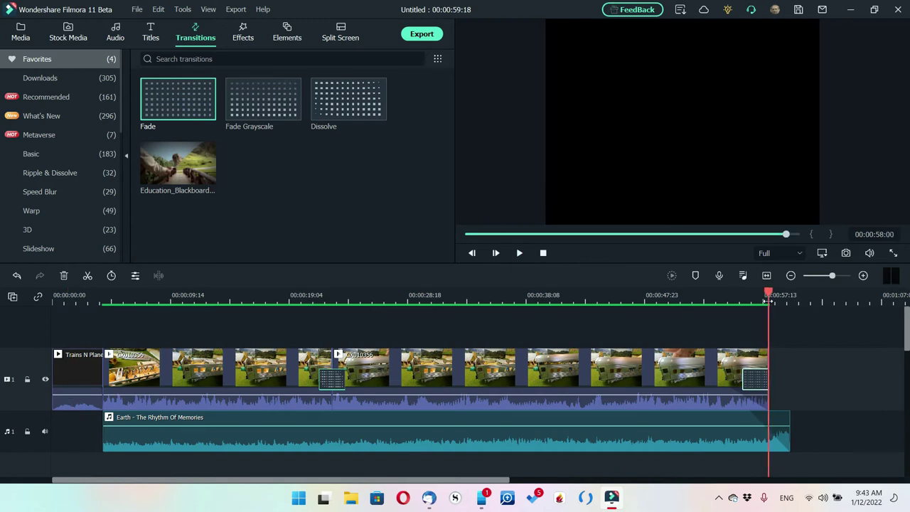
click(785, 419)
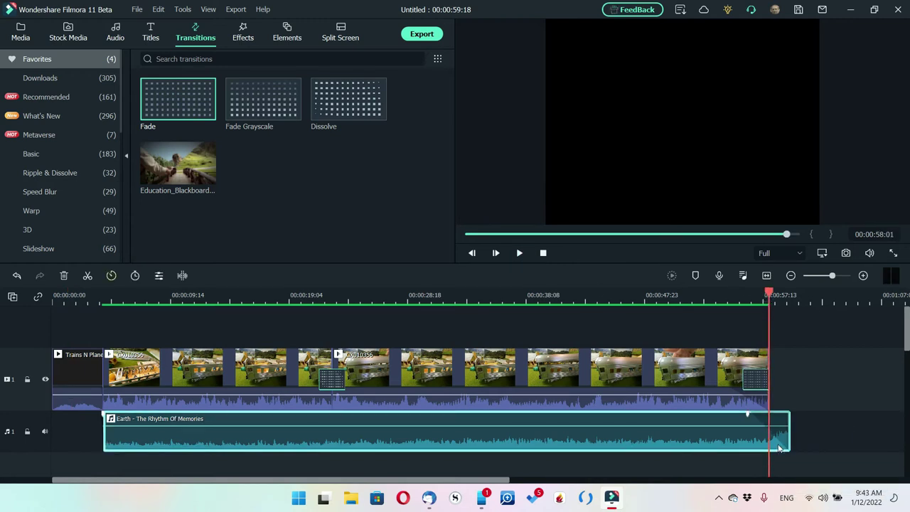
key(ctrl+b)
key(Delete)
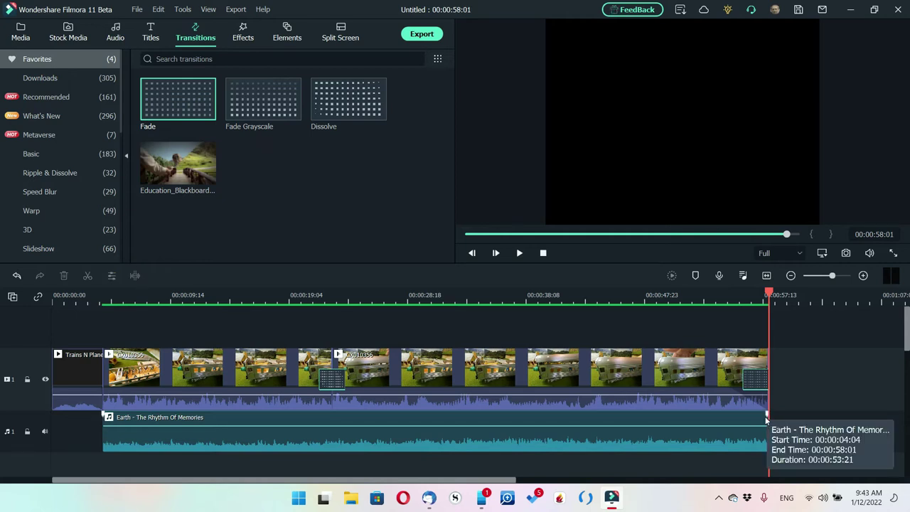
drag(765, 415, 745, 420)
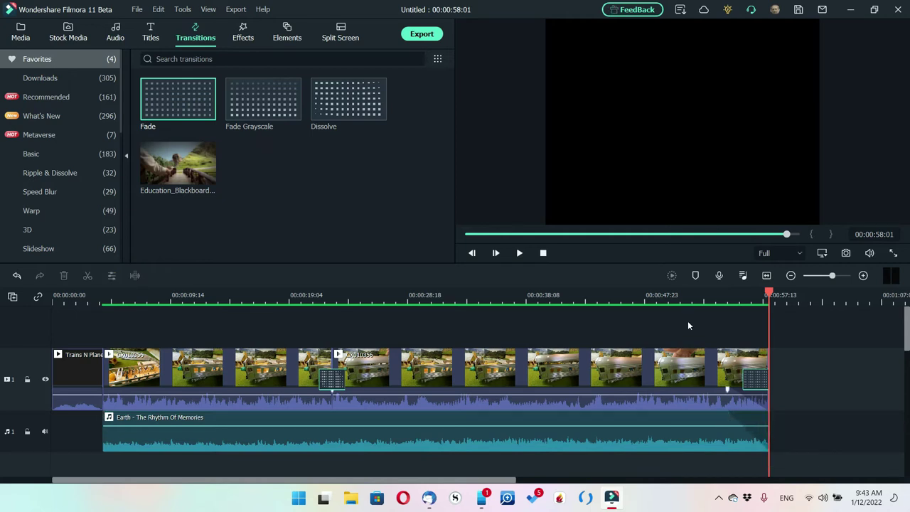
Try splitting the video and music together at 00:00:36:20, and undo the split.
click(677, 298)
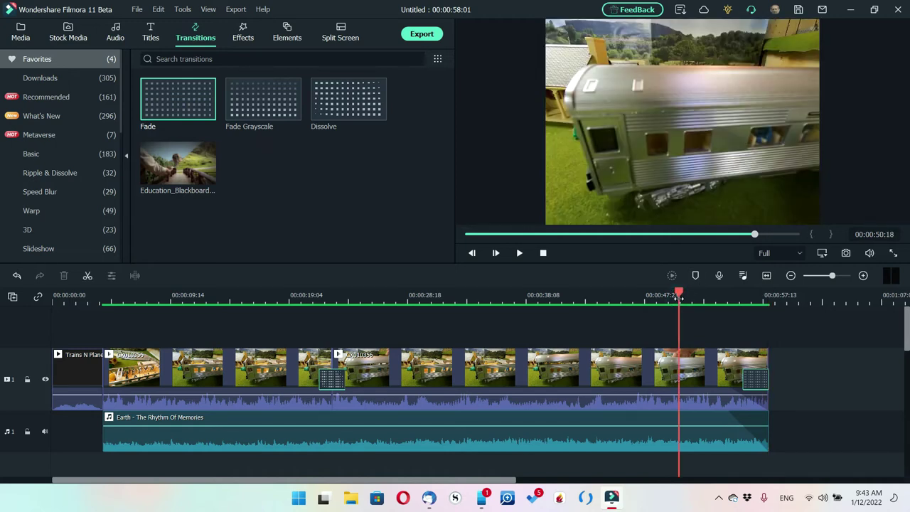
click(508, 299)
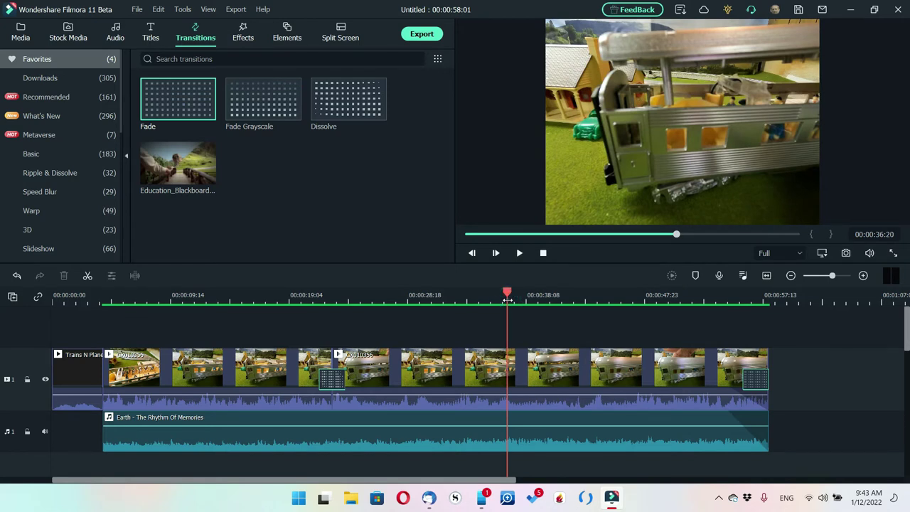
key(ctrl+b)
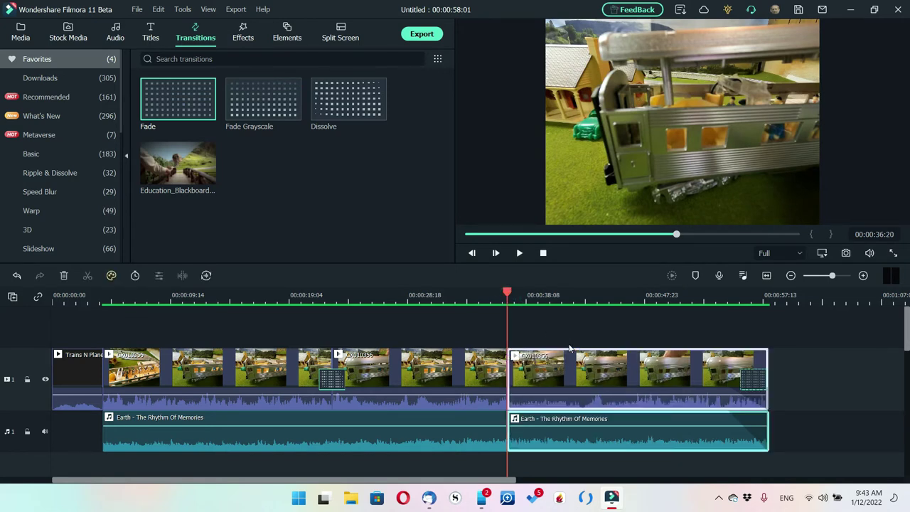
click(539, 294)
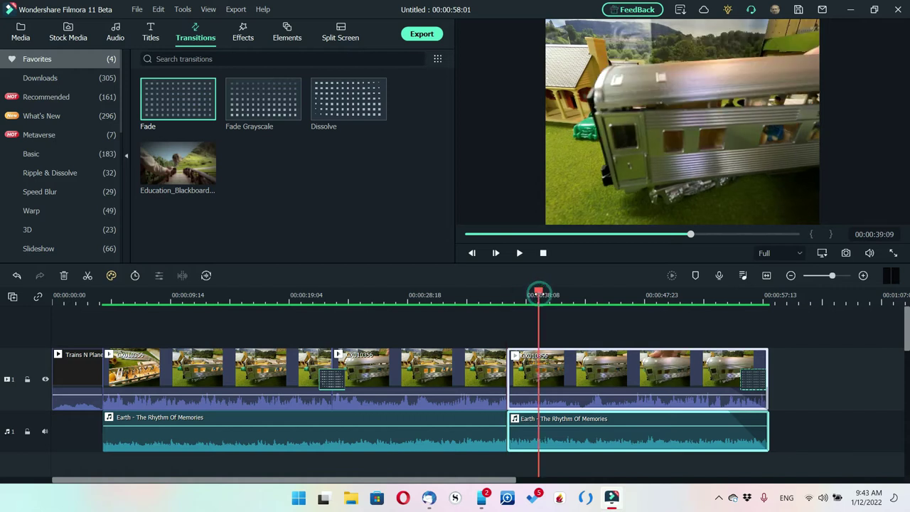
key(ctrl+z)
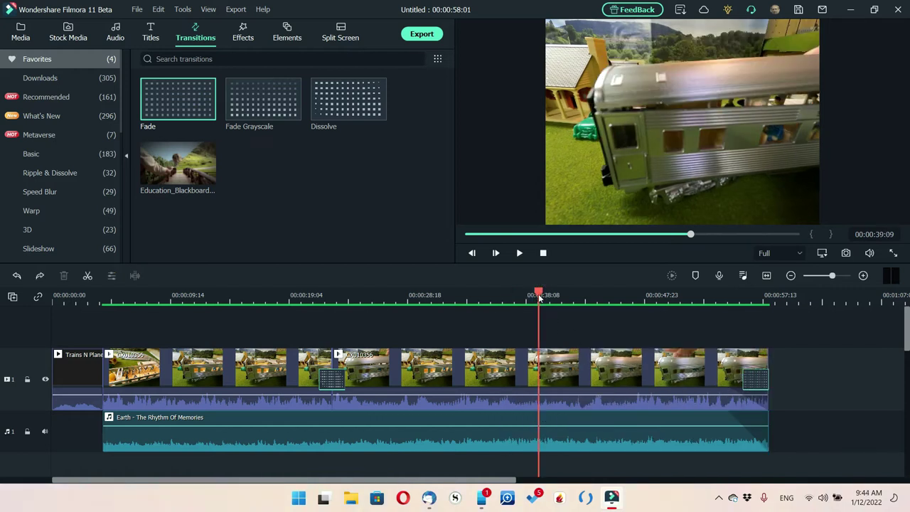
Preview the GX010351 clip from the Captured Video media and place it on track 2, aligned with the start of the first GX010356 clip.
click(585, 353)
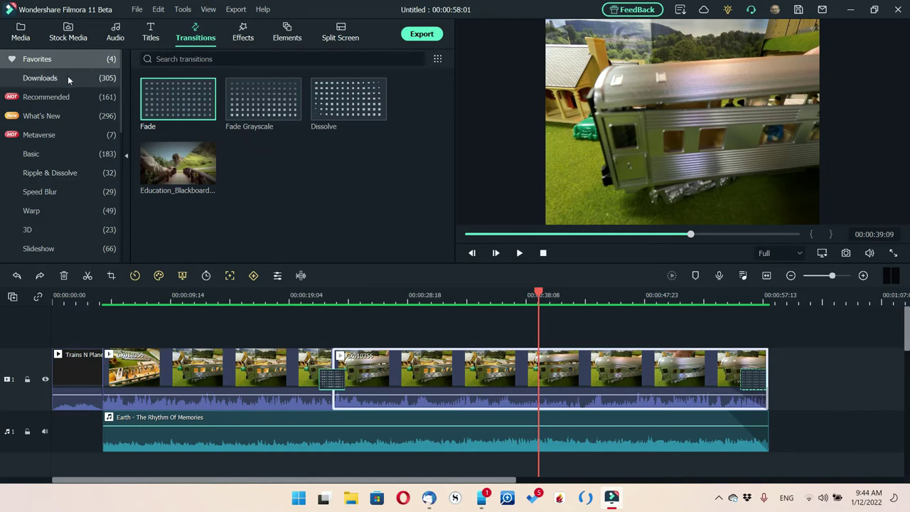
click(21, 34)
click(64, 191)
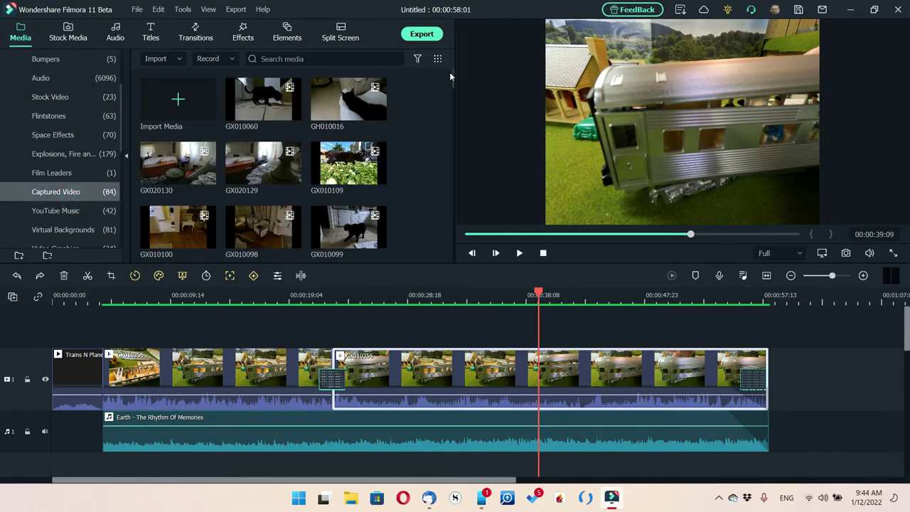
drag(452, 81, 440, 189)
click(263, 214)
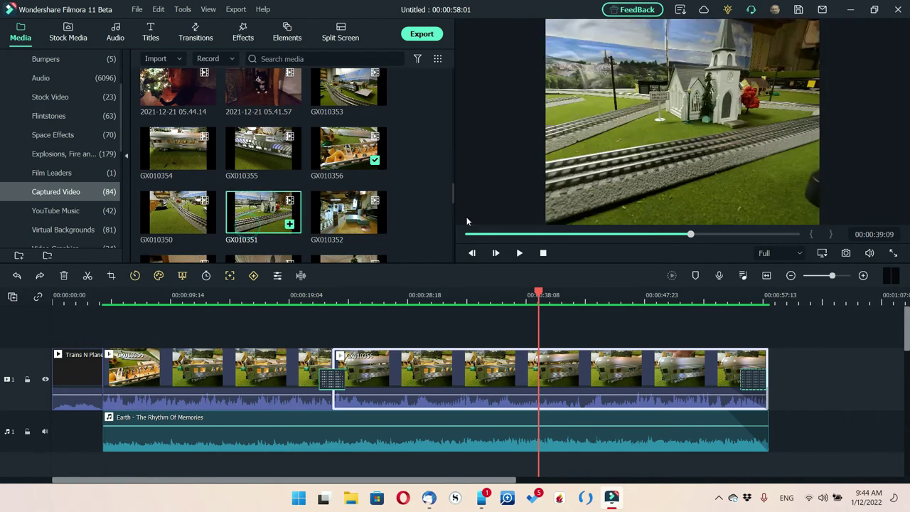
click(519, 252)
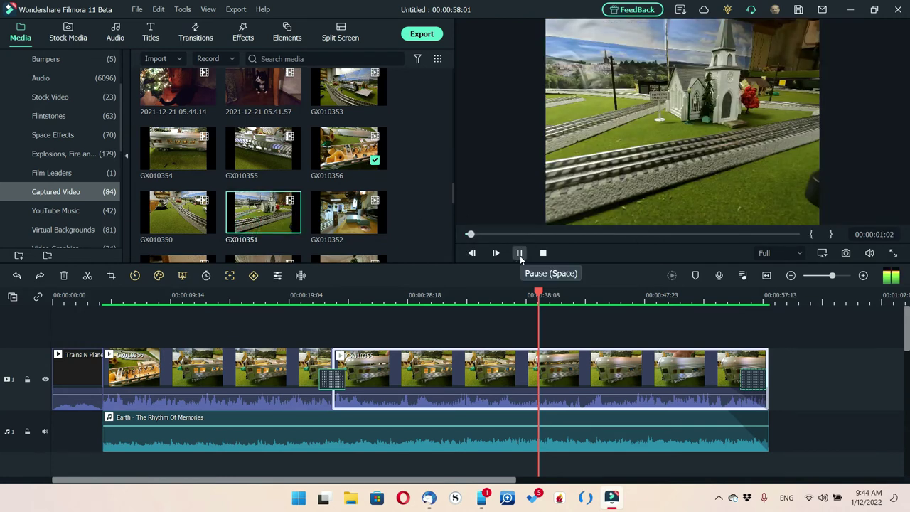
click(519, 252)
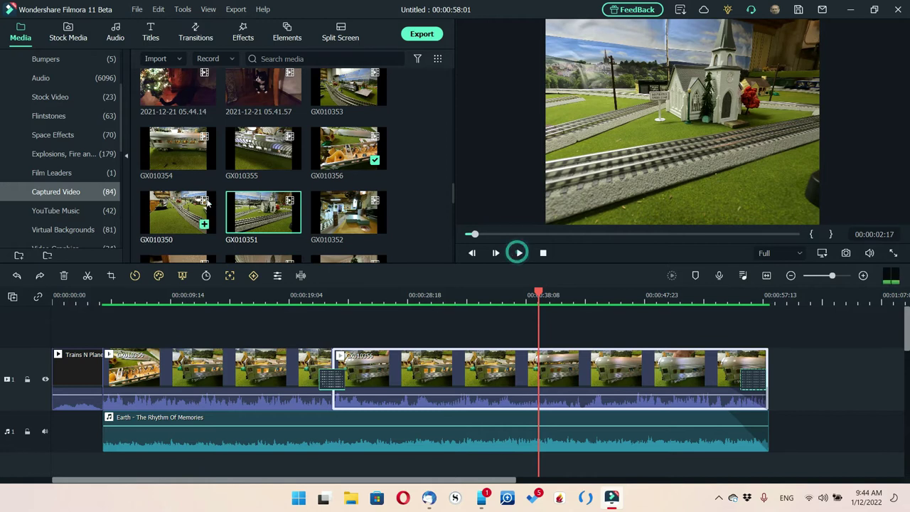
drag(250, 217, 110, 346)
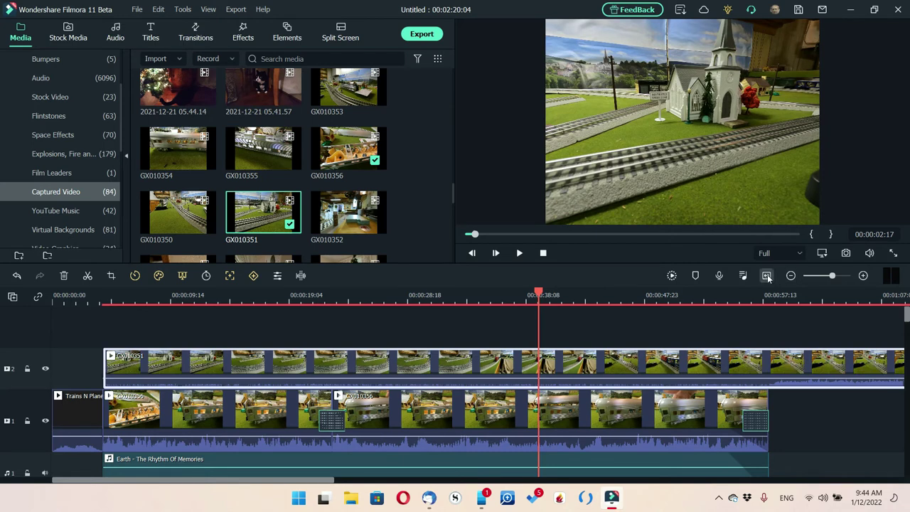
click(766, 276)
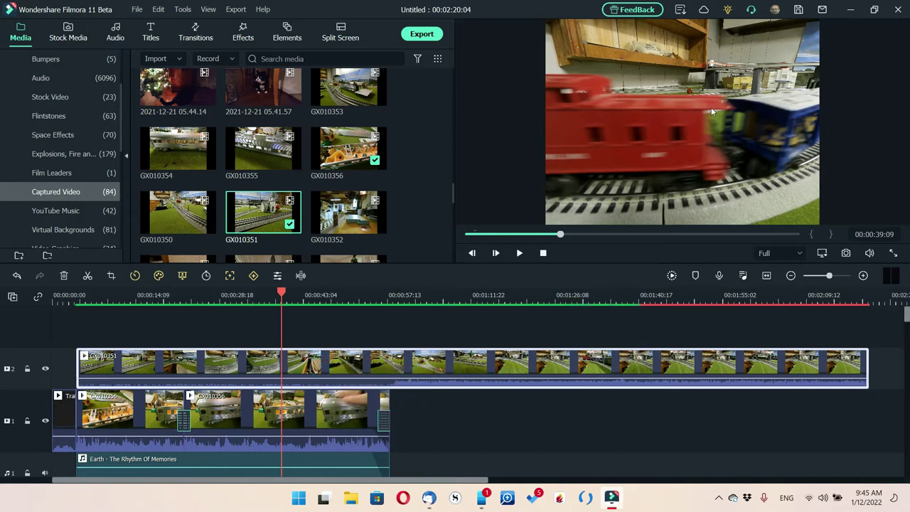
Shrink GX010351 in the preview to about a third of the frame width and place it in the frame's upper-right corner.
click(418, 376)
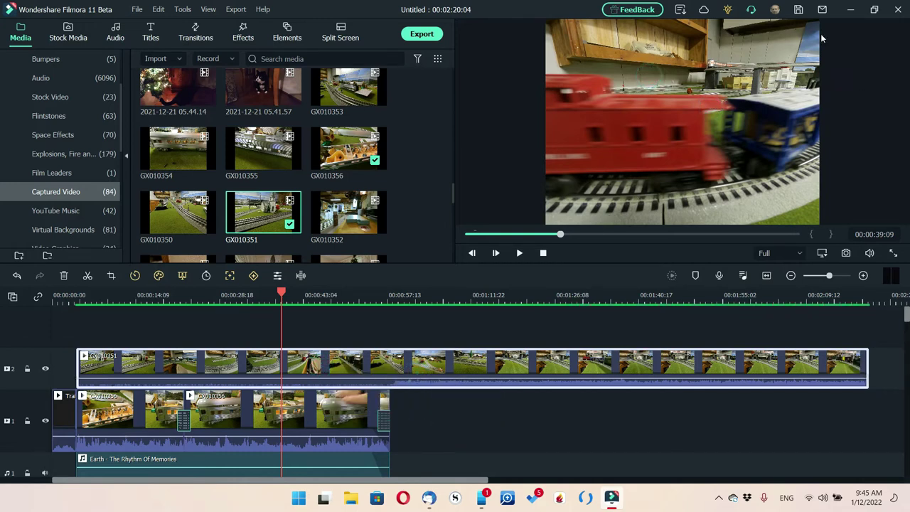
drag(817, 21, 676, 127)
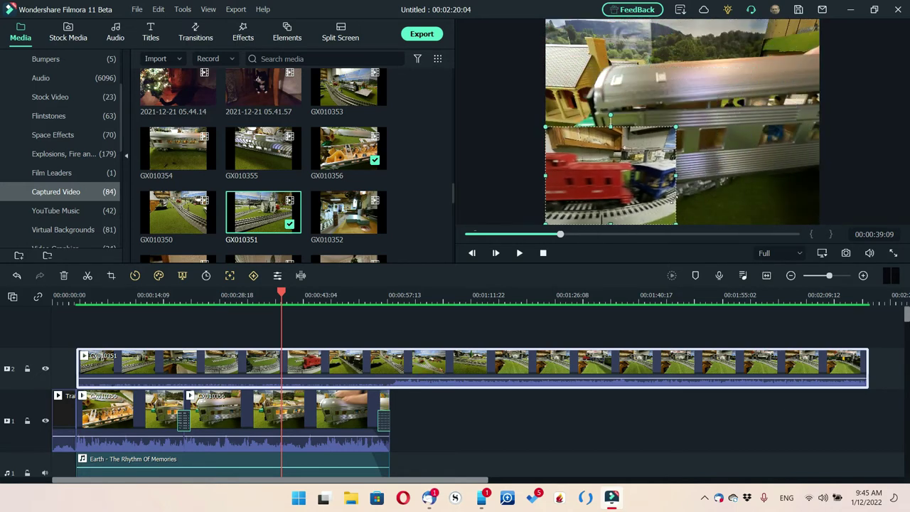
drag(617, 190, 769, 71)
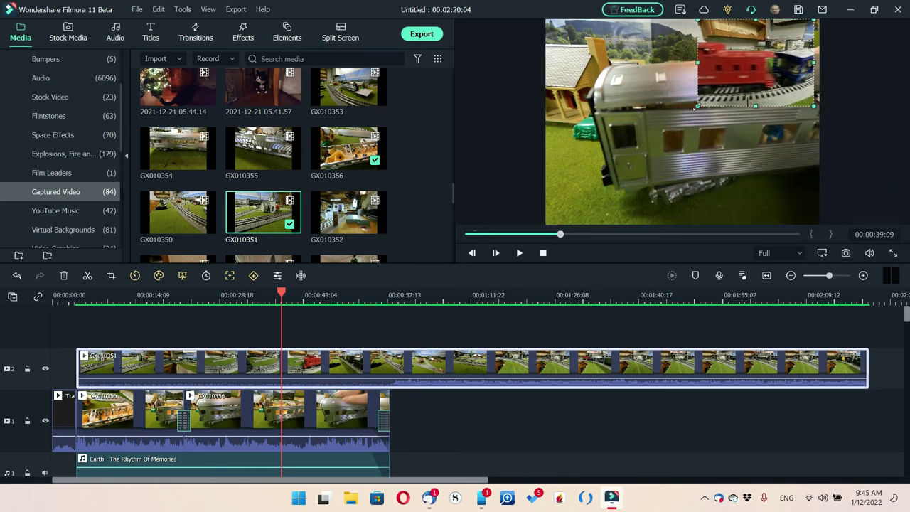
drag(694, 107, 780, 54)
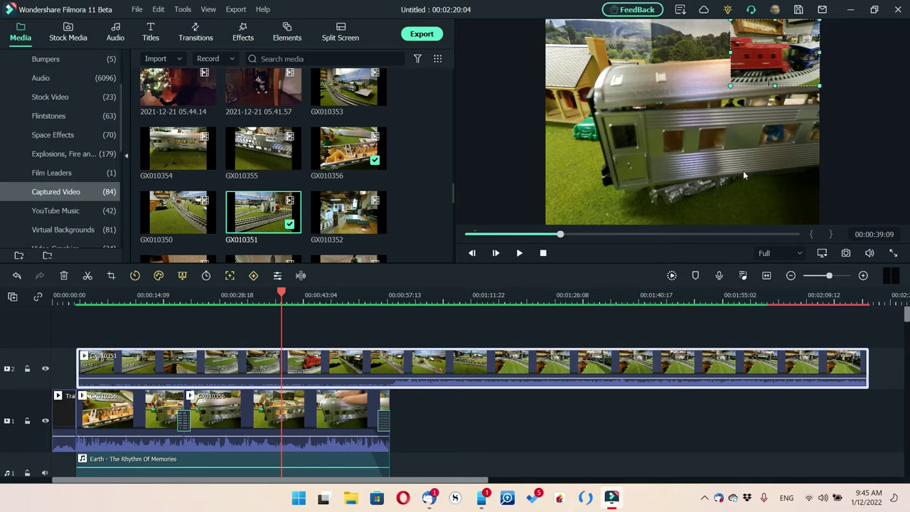
Delete both GX010356 clips from track 1 and move GX010351 down into their place after the title bumper.
click(636, 168)
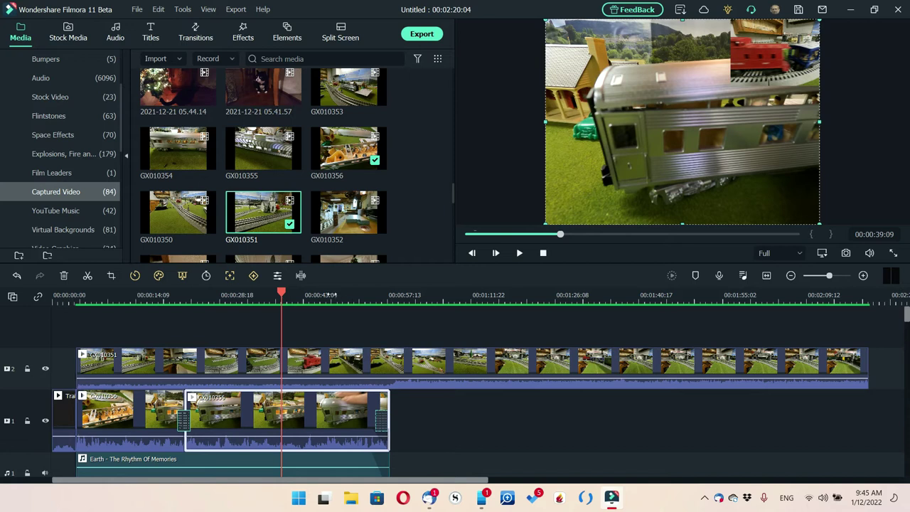
click(329, 295)
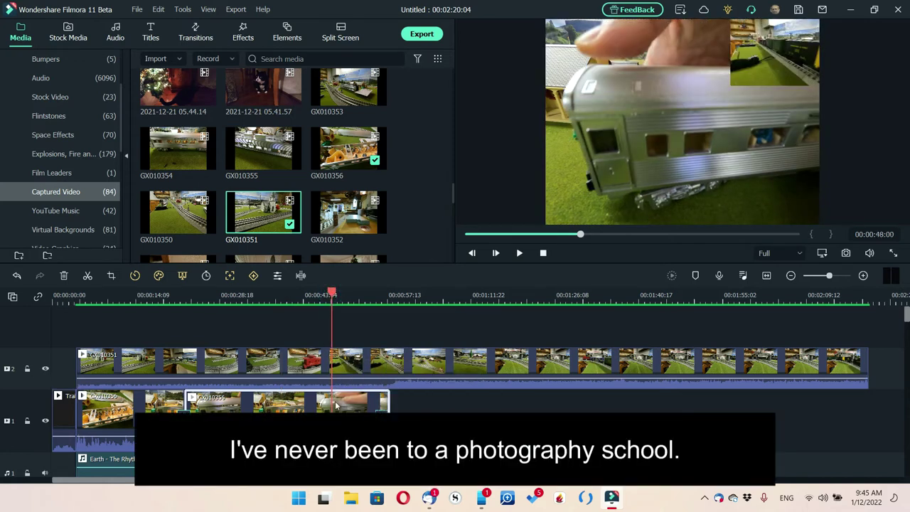
key(Delete)
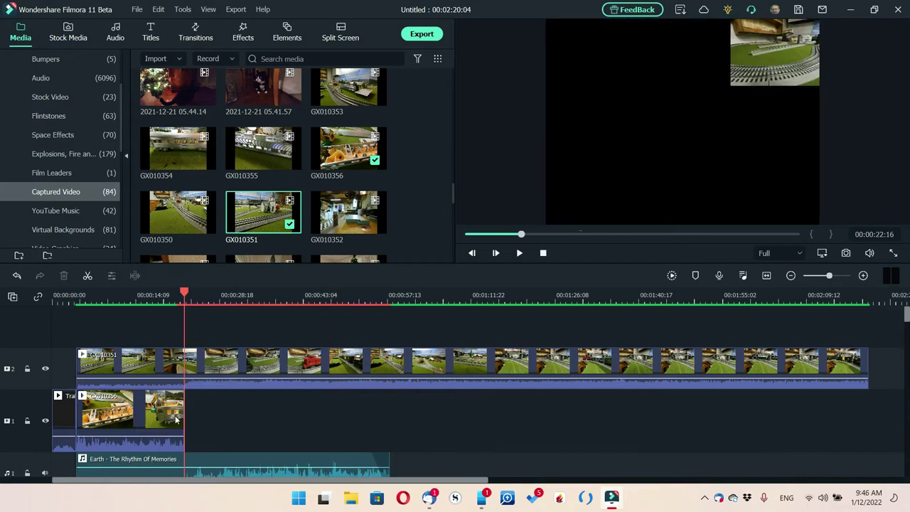
click(206, 408)
key(Delete)
drag(267, 353, 260, 416)
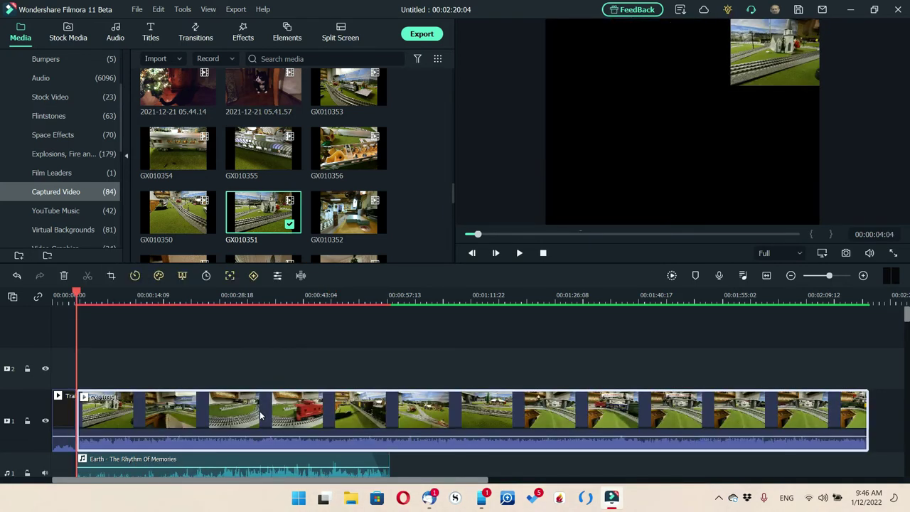
Render the preview, and shorten GX010351 by splitting it at 00:02:00:11 and deleting the leftover end.
click(671, 275)
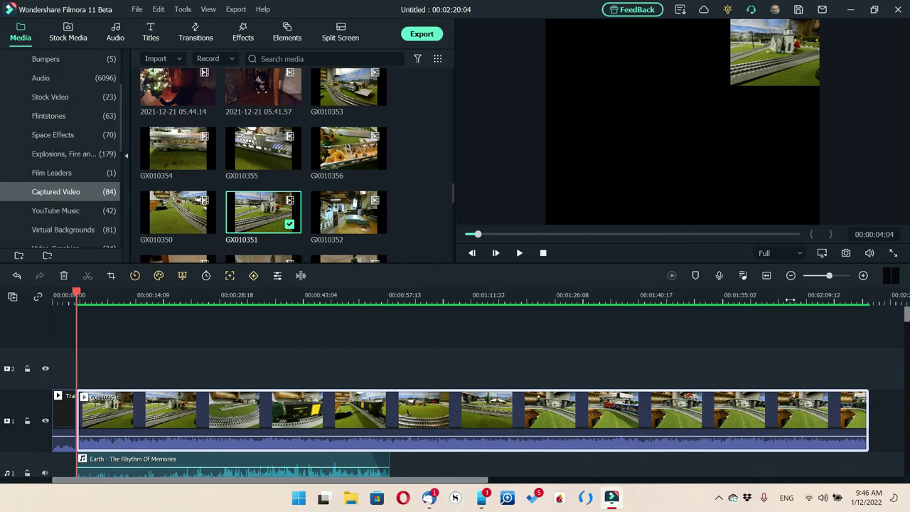
click(813, 299)
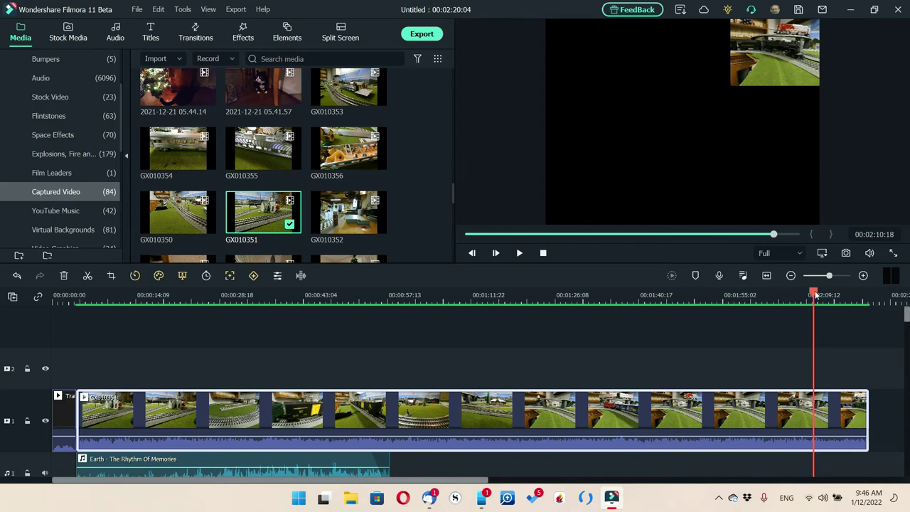
drag(815, 297, 755, 312)
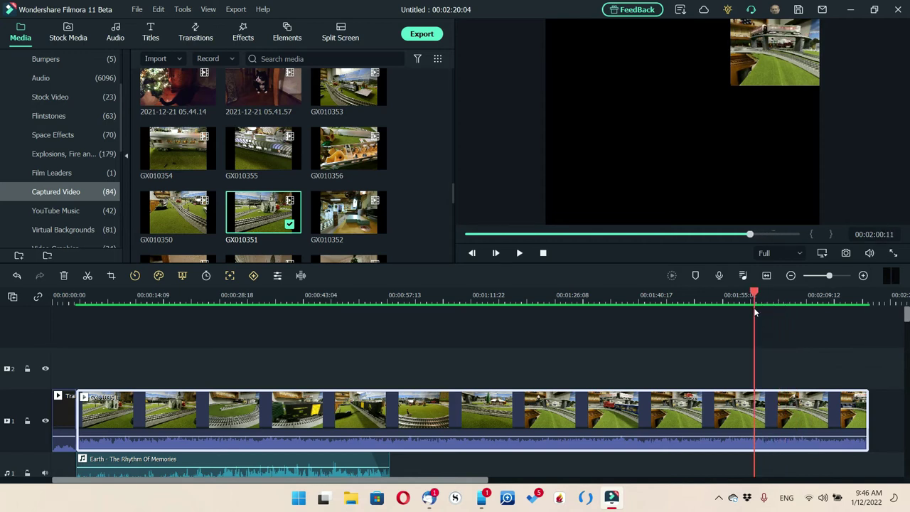
key(ctrl+b)
click(785, 419)
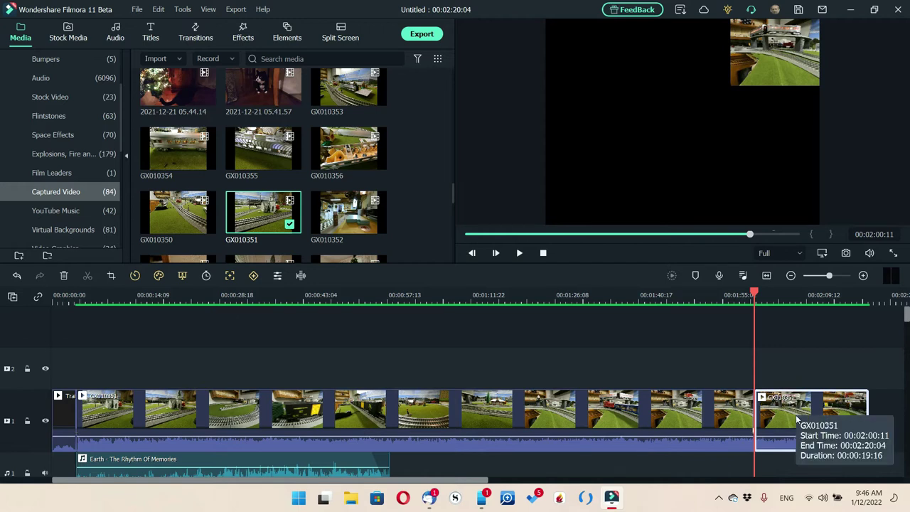
key(Delete)
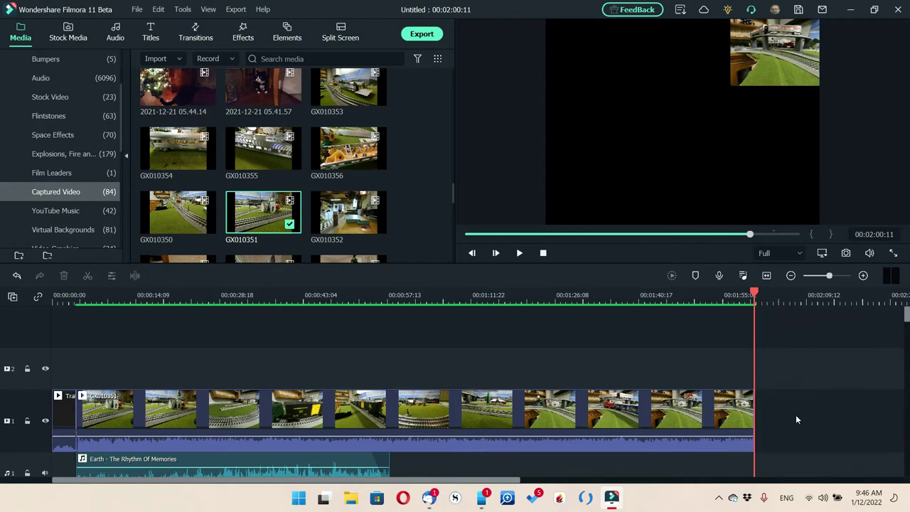
Add a Fade transition to the end of GX010351, and render and play the section leading up to it.
click(196, 26)
drag(199, 91, 669, 395)
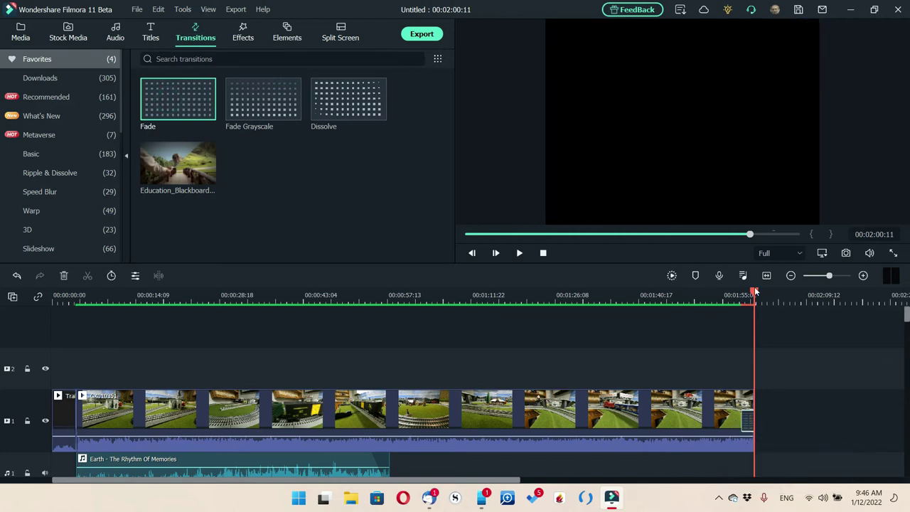
click(650, 378)
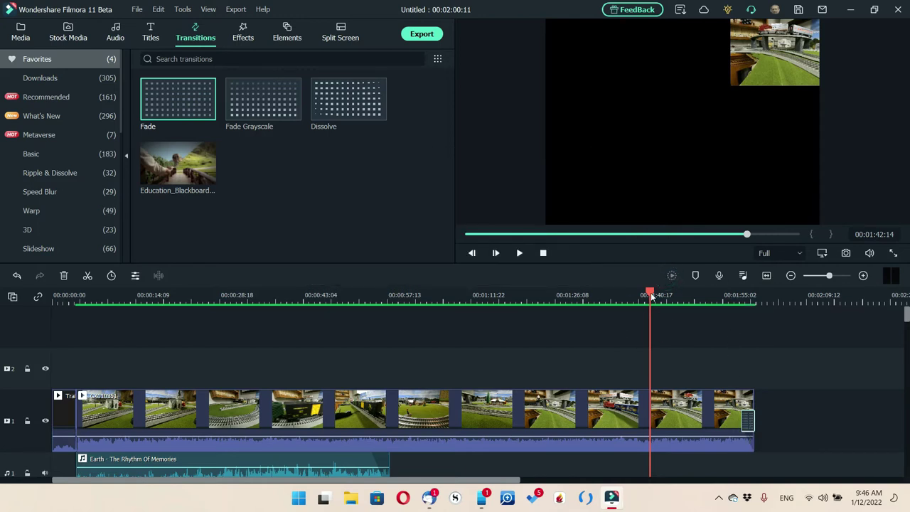
drag(649, 293, 688, 293)
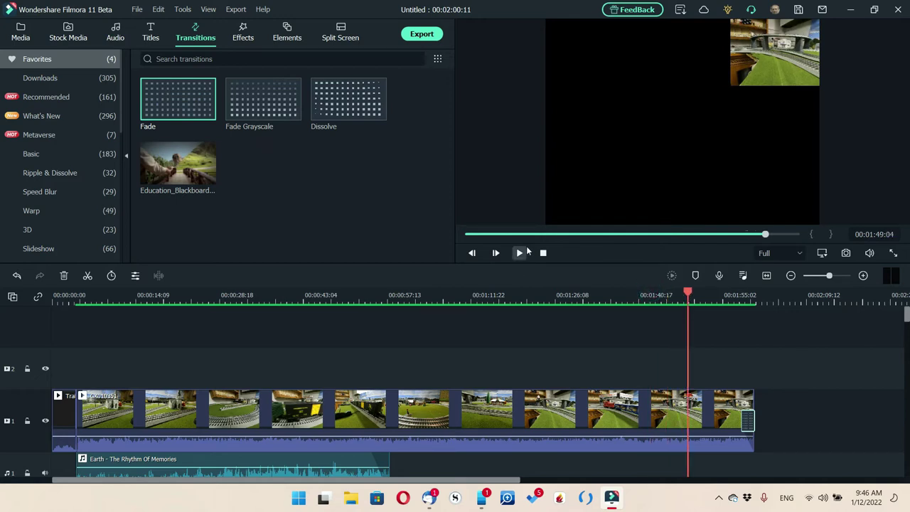
click(520, 255)
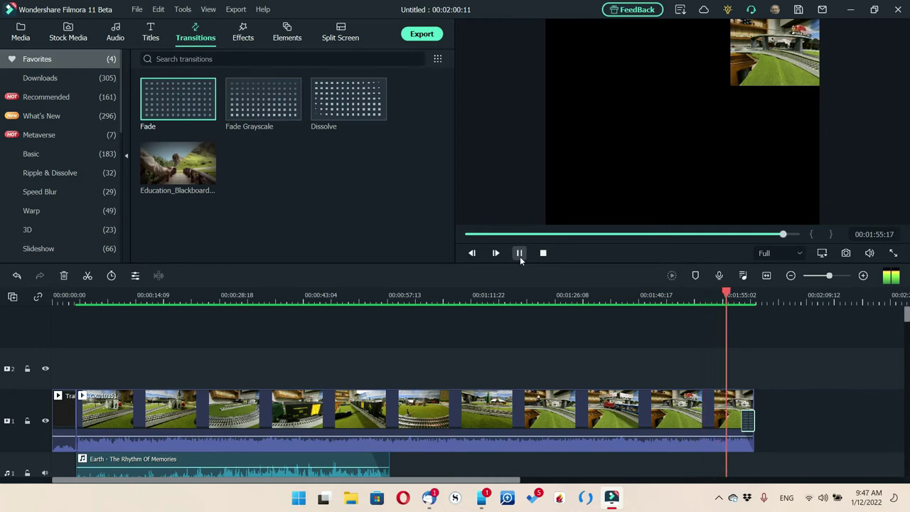
click(519, 254)
Enlarge GX010351 to fill the whole preview frame and play through its ending.
click(740, 56)
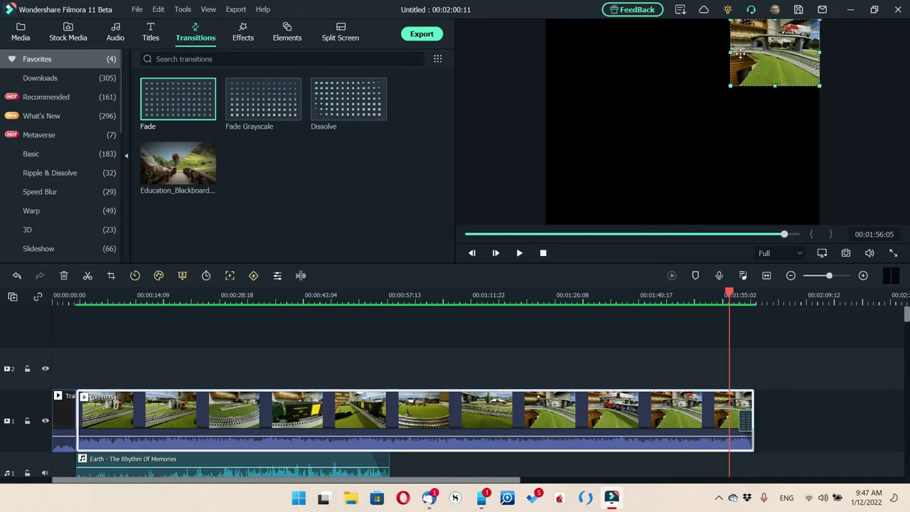
drag(728, 89, 607, 223)
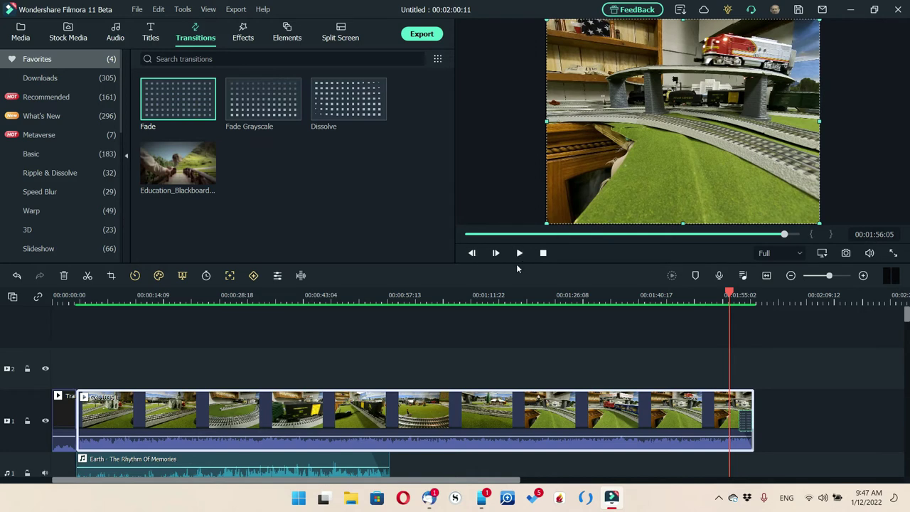
click(519, 254)
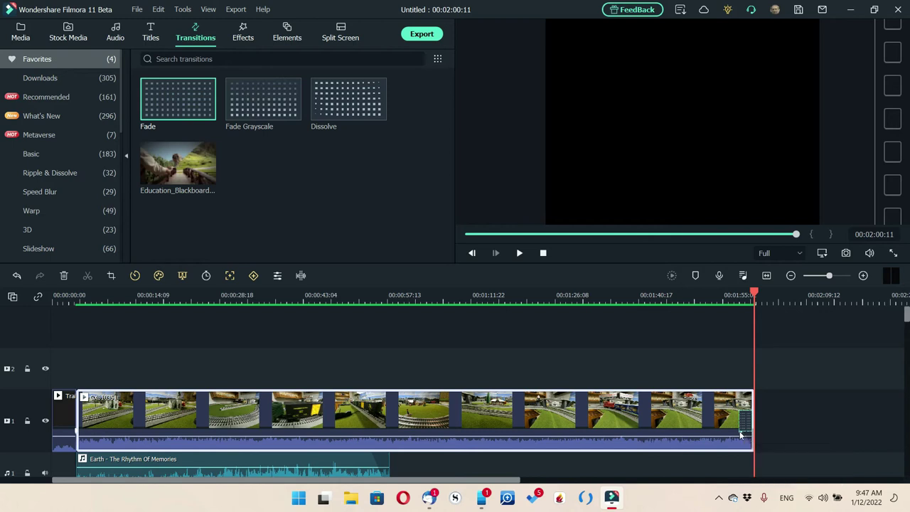
Add a short audio fade-out to the end of GX010351 and render the preview.
drag(740, 434, 738, 436)
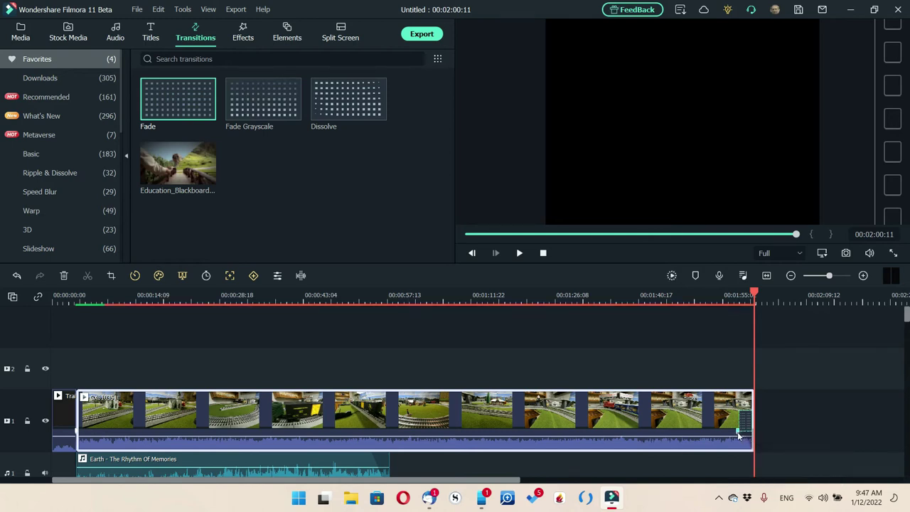
click(671, 276)
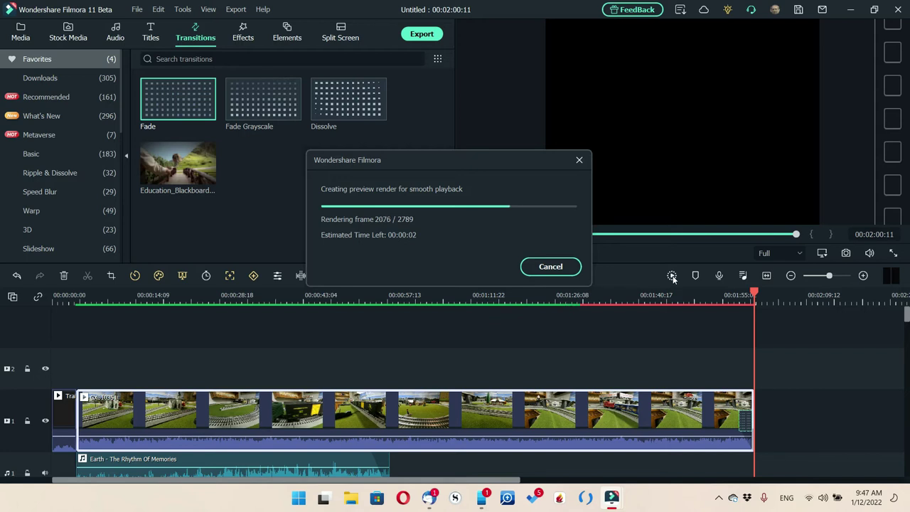
Delete the preview render files and render them again, and play the timeline from 00:00:42:00 to check smooth playback.
click(137, 10)
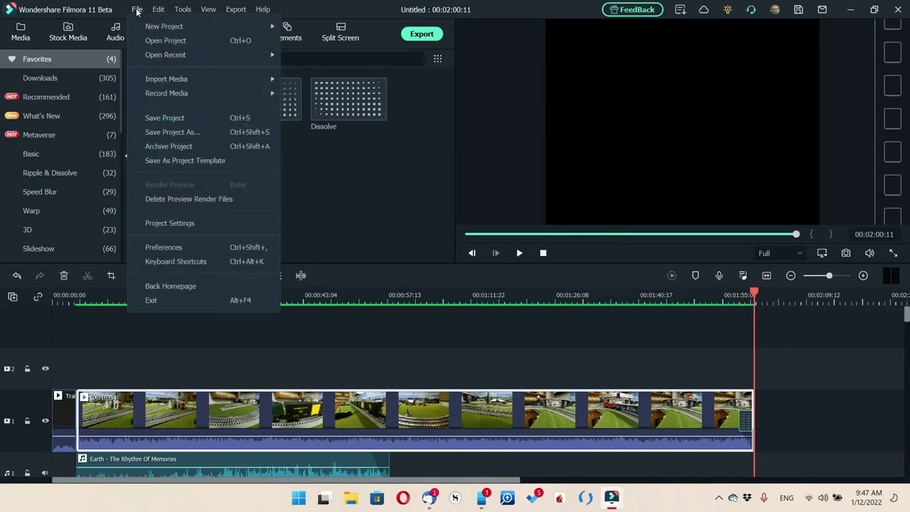
click(189, 198)
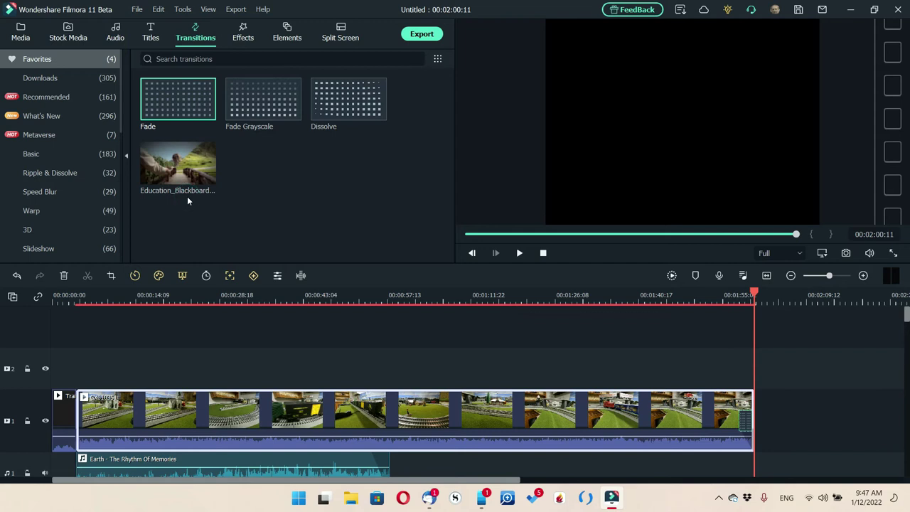
click(671, 276)
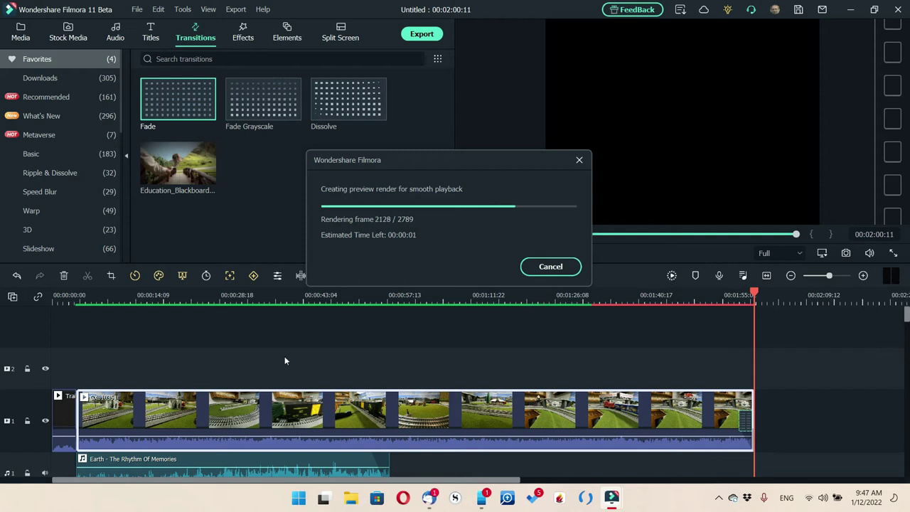
click(295, 292)
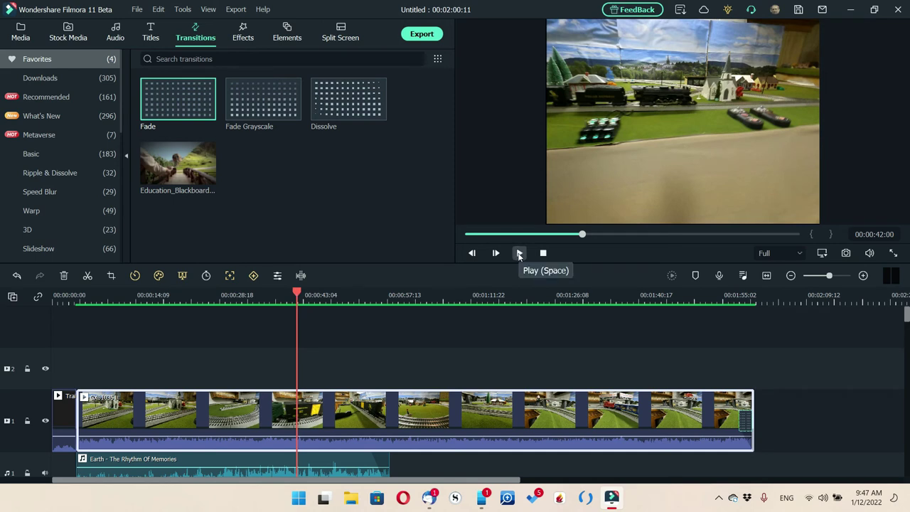
click(518, 253)
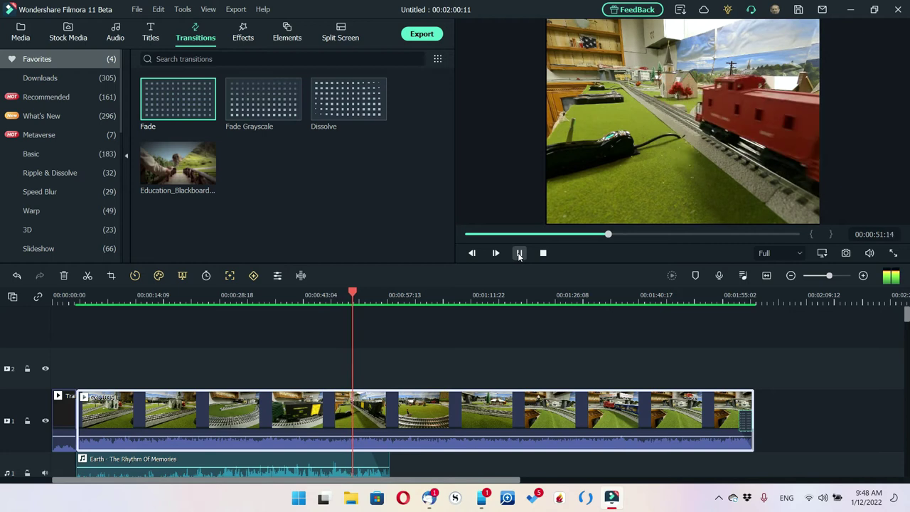
click(519, 254)
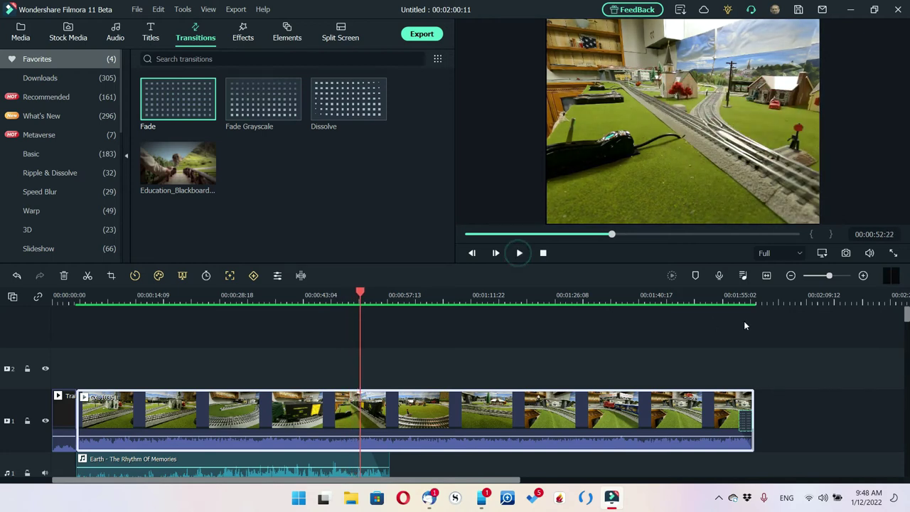
Lower the volume of the Earth - The Rhythm Of Memories music clip to about -7.29 dB and play a few seconds.
drag(906, 314, 906, 384)
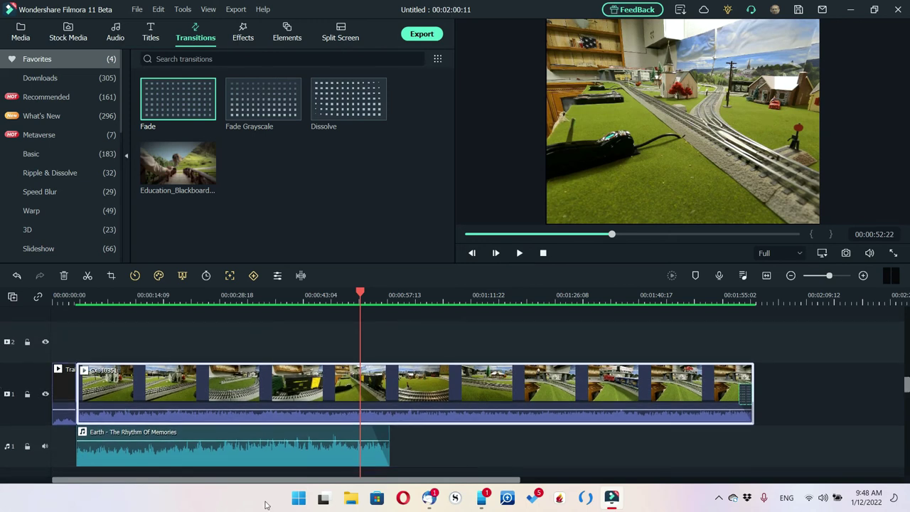
mouse_move(239, 439)
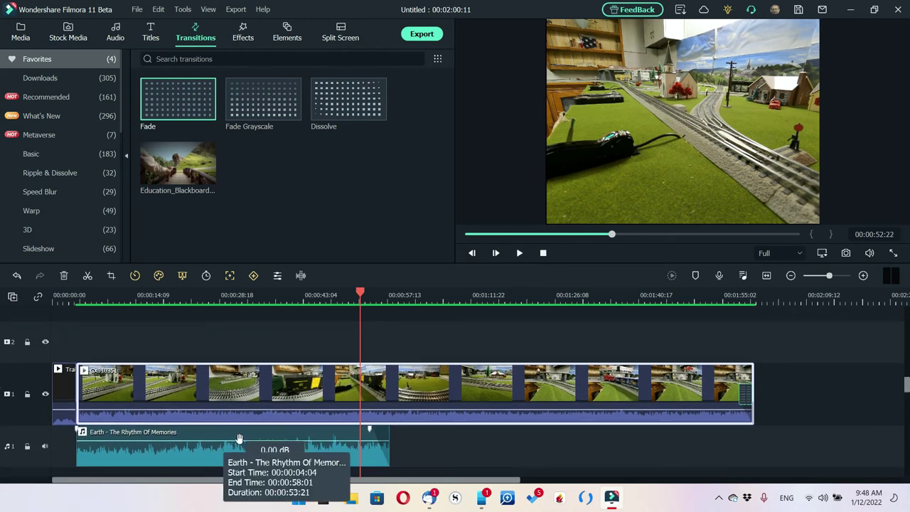
drag(239, 440, 239, 446)
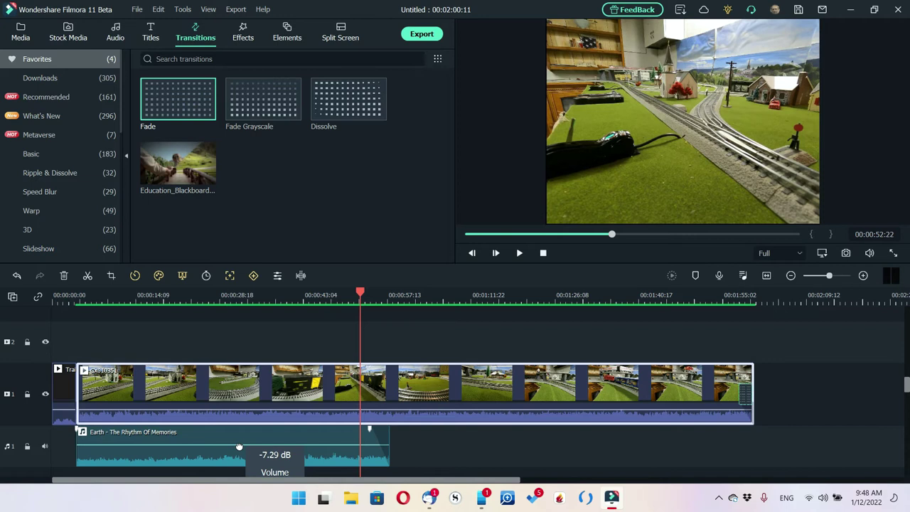
click(518, 253)
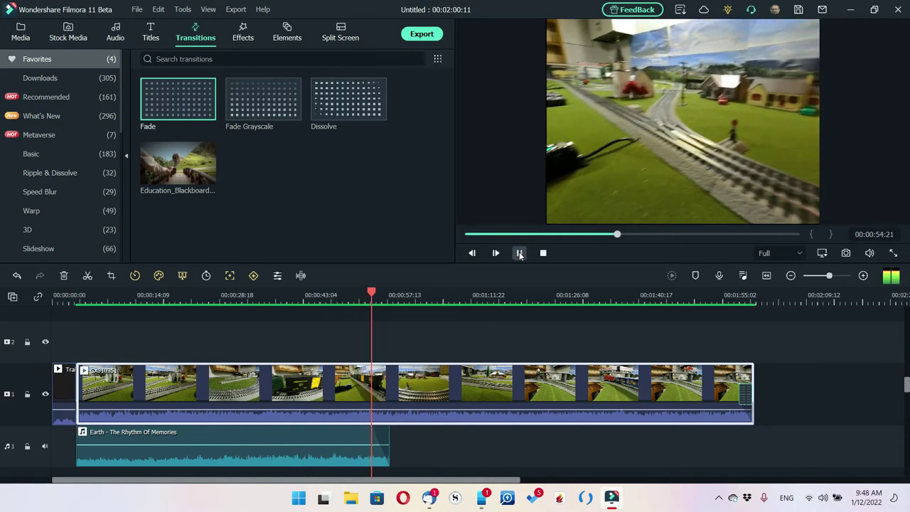
click(519, 253)
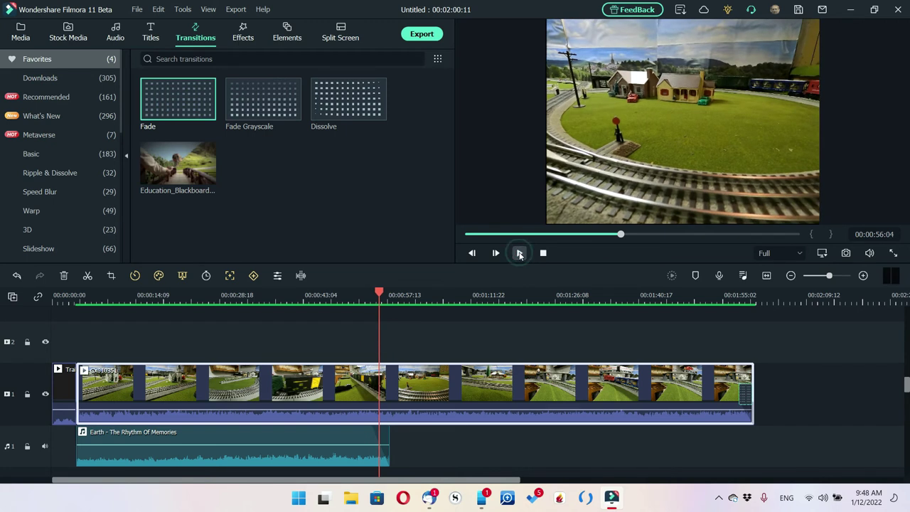
Delete the Earth - The Rhythm Of Memories clip from the audio track.
click(226, 453)
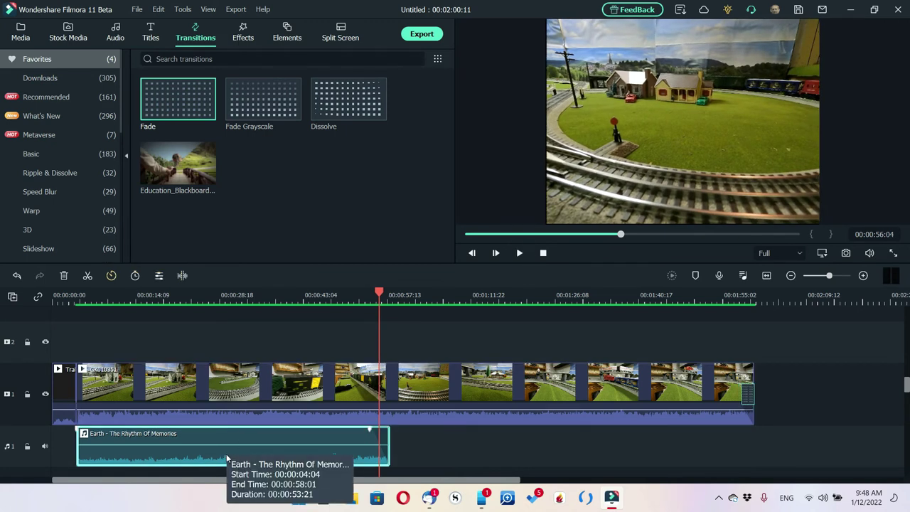
key(Delete)
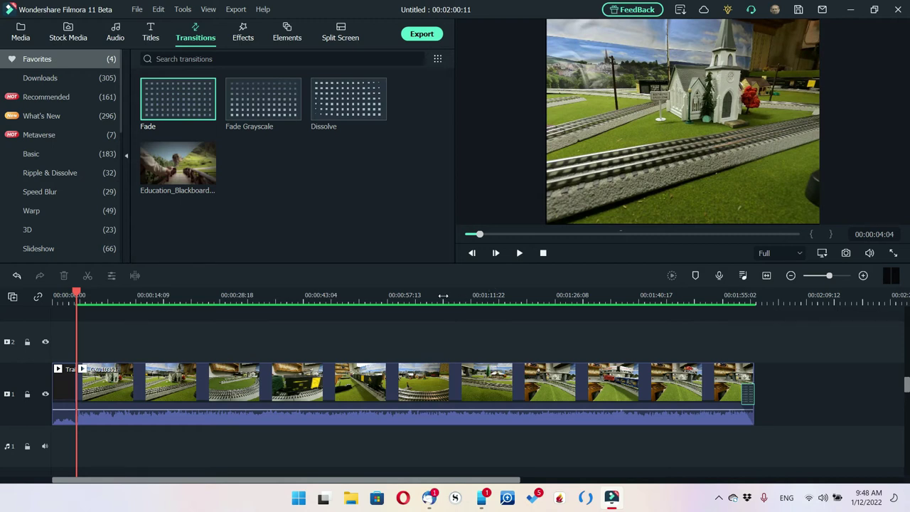
Cut the section between 00:01:32:03 and 00:01:50:05 out of GX010351, closing the gap, and play across the cut.
click(441, 294)
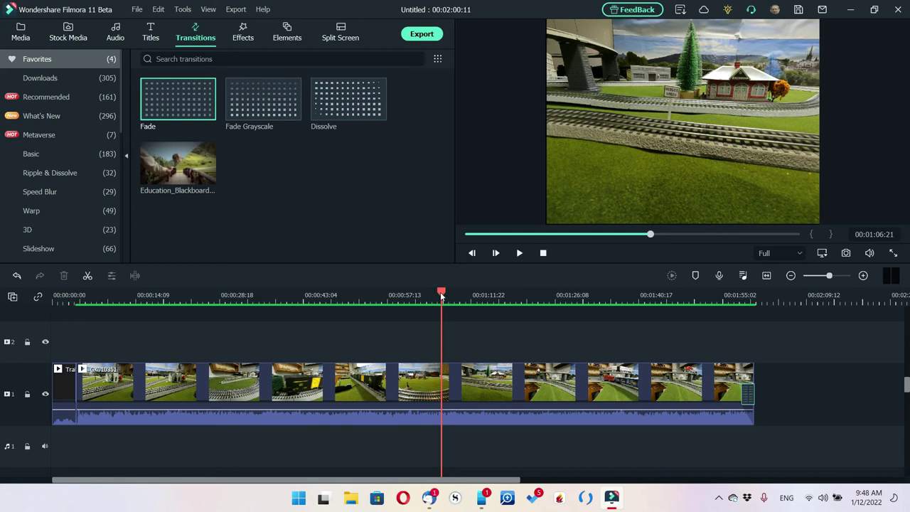
drag(442, 295, 589, 346)
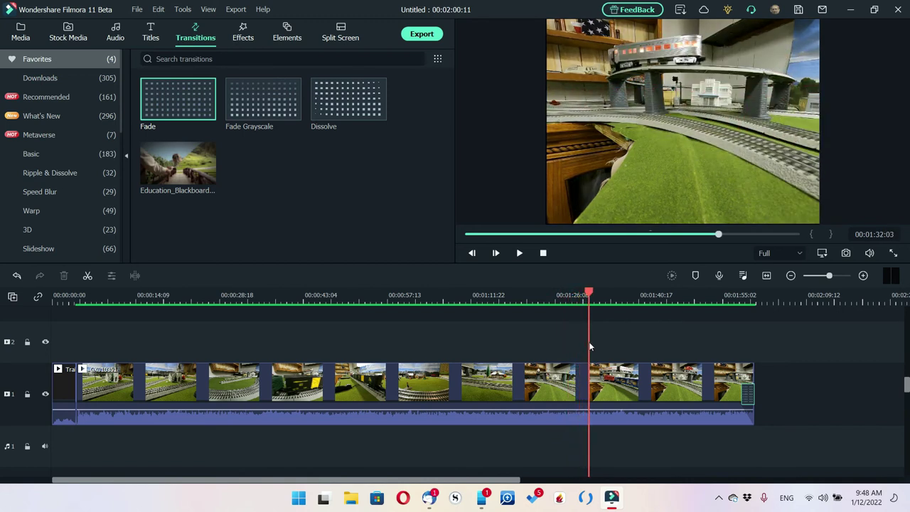
click(589, 344)
drag(588, 292, 695, 313)
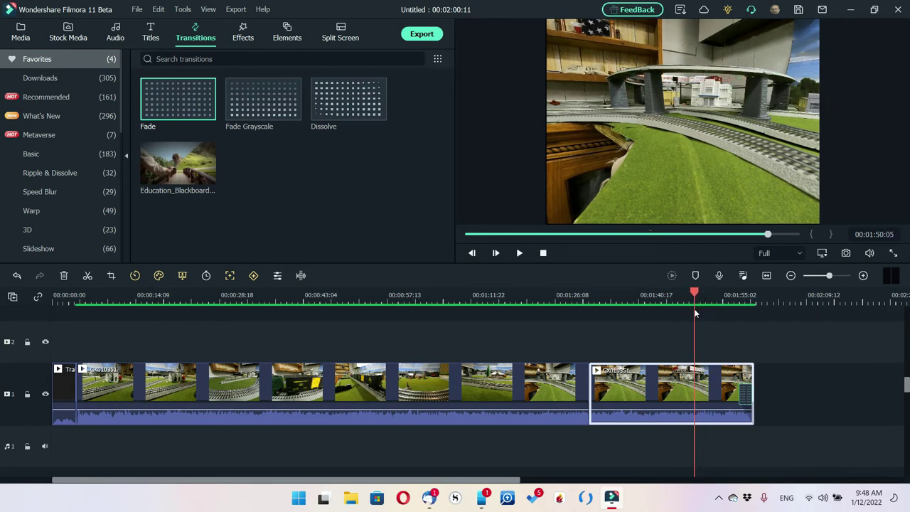
click(694, 374)
click(630, 369)
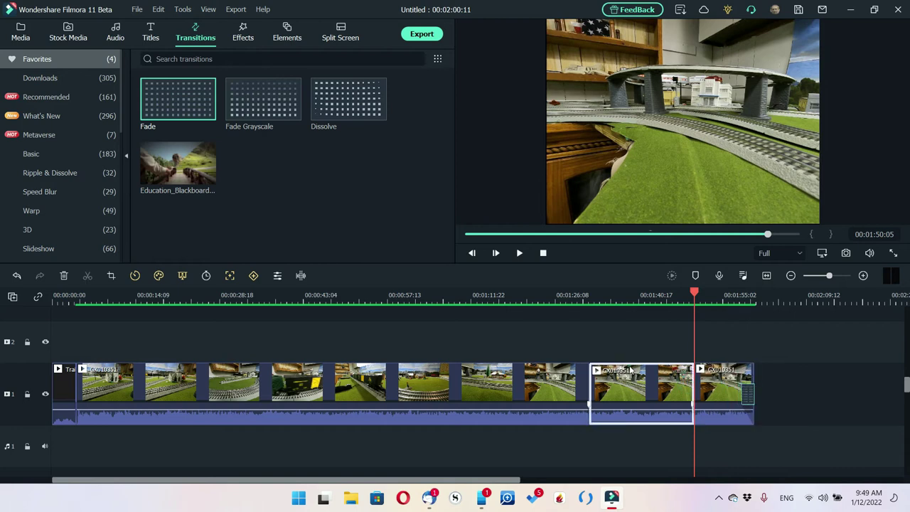
key(Delete)
click(519, 254)
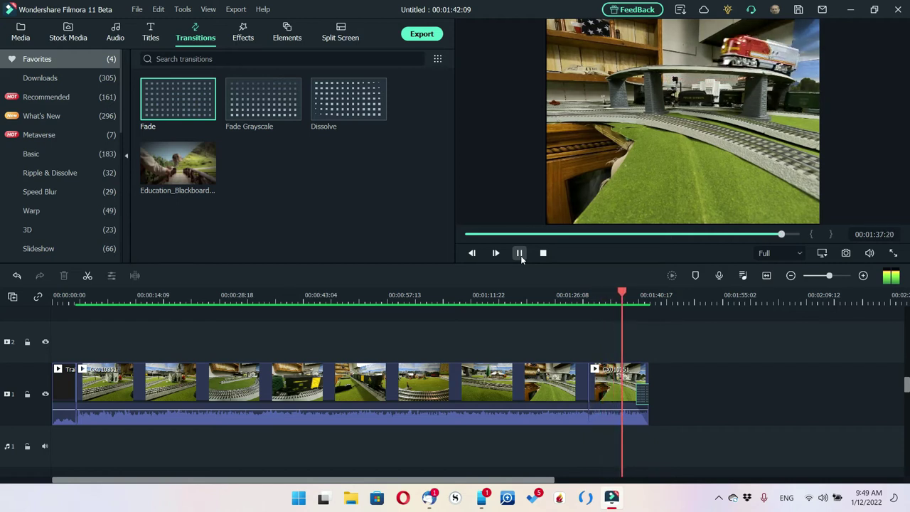
click(520, 253)
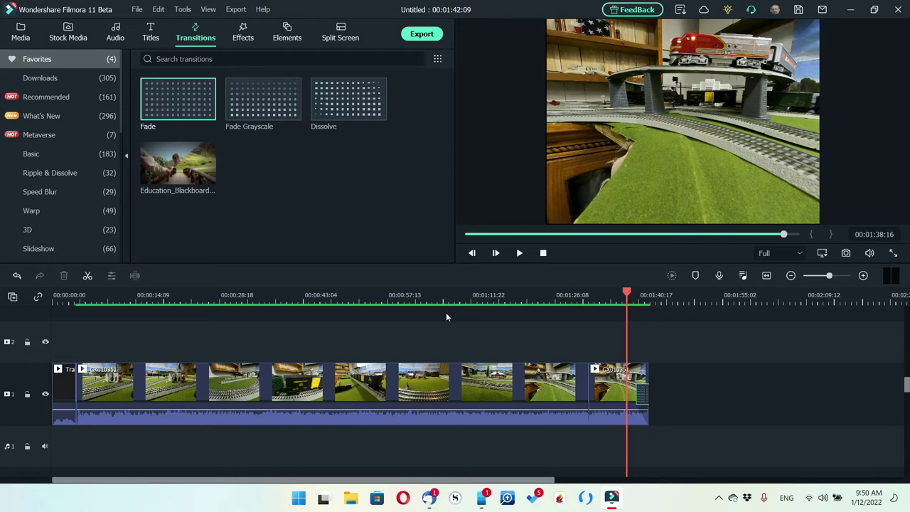
Find the point after the train leaves the view and split GX010351 at 00:01:00:04.
click(375, 297)
drag(375, 293, 383, 294)
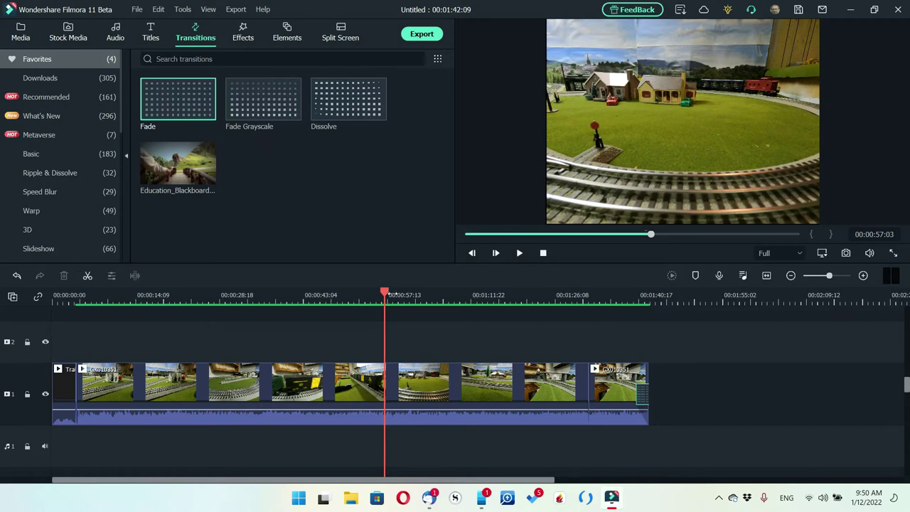
drag(386, 297, 402, 303)
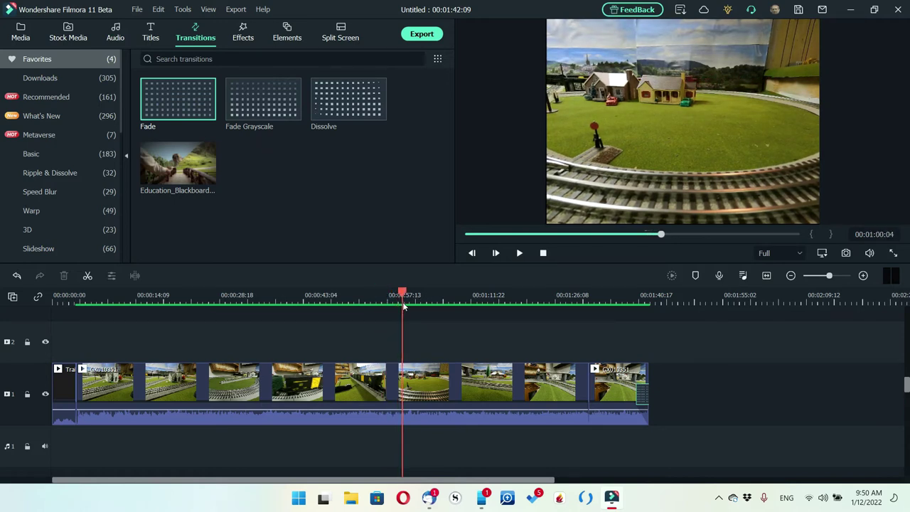
click(426, 392)
key(ctrl+b)
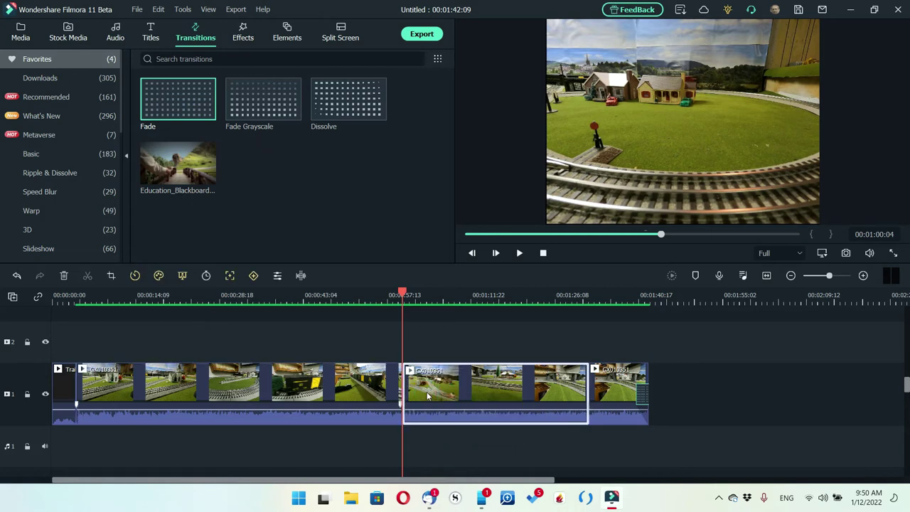
Try deleting the middle section of GX010351 that follows the new split, and undo the deletion.
key(Delete)
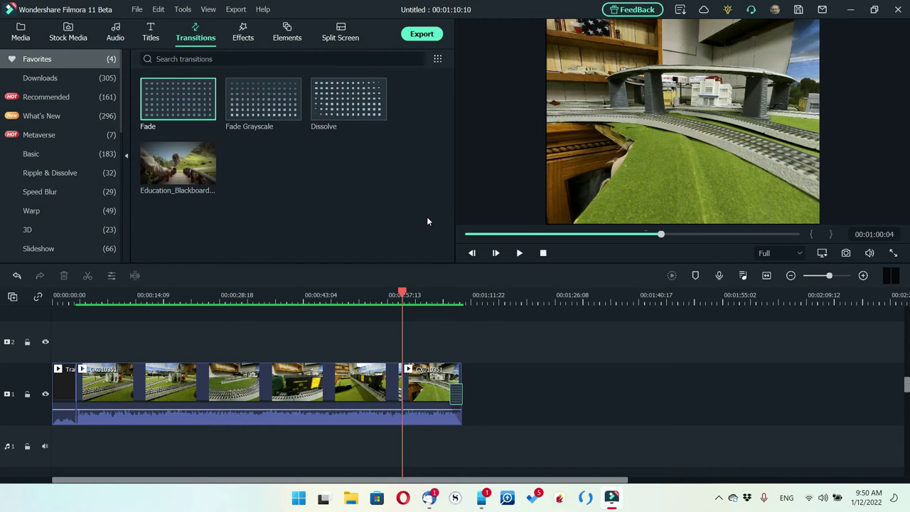
key(ctrl+z)
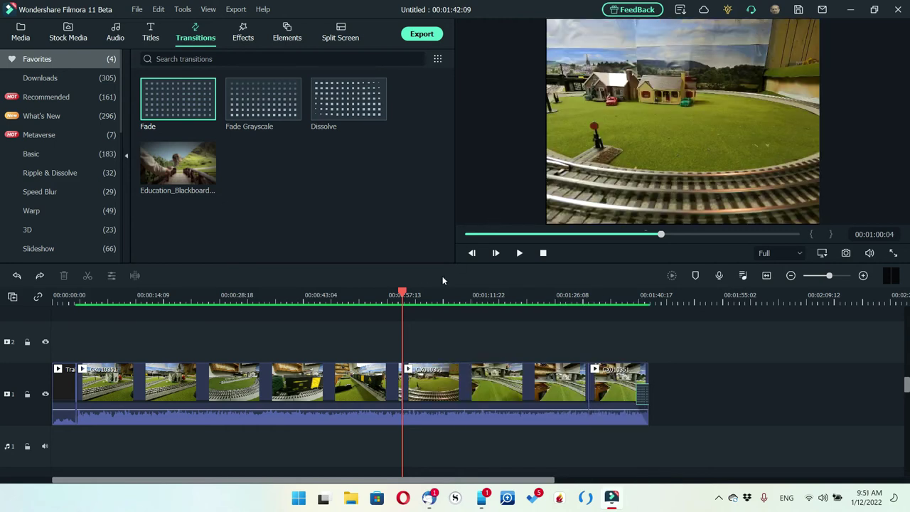
Scrub through the middle section of GX010351 up to 00:01:25:00 and play a couple of seconds to review the footage.
mouse_move(404, 293)
mouse_down()
mouse_move(445, 299)
mouse_move(408, 300)
mouse_up()
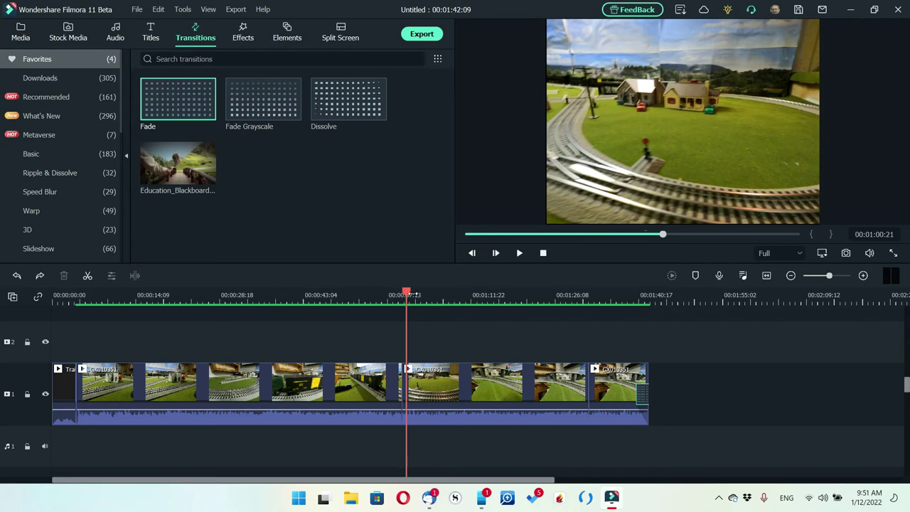
drag(409, 292, 438, 305)
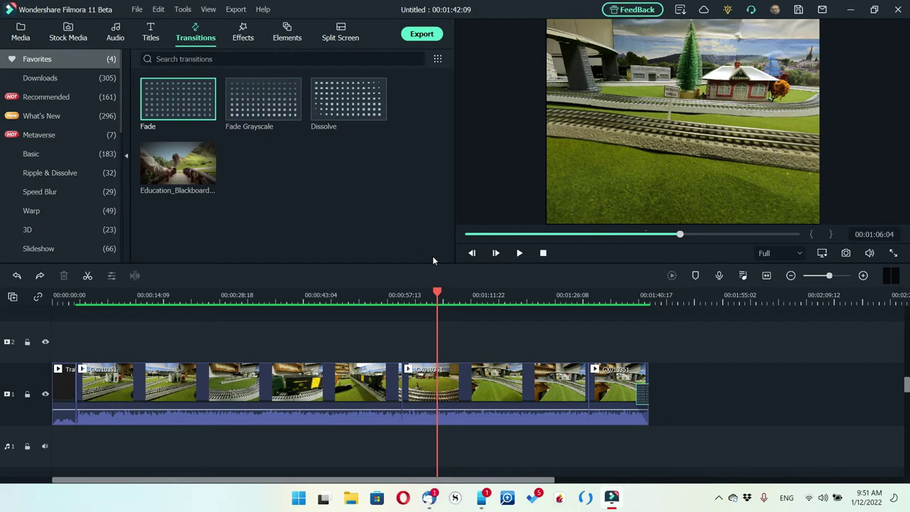
drag(438, 295, 547, 309)
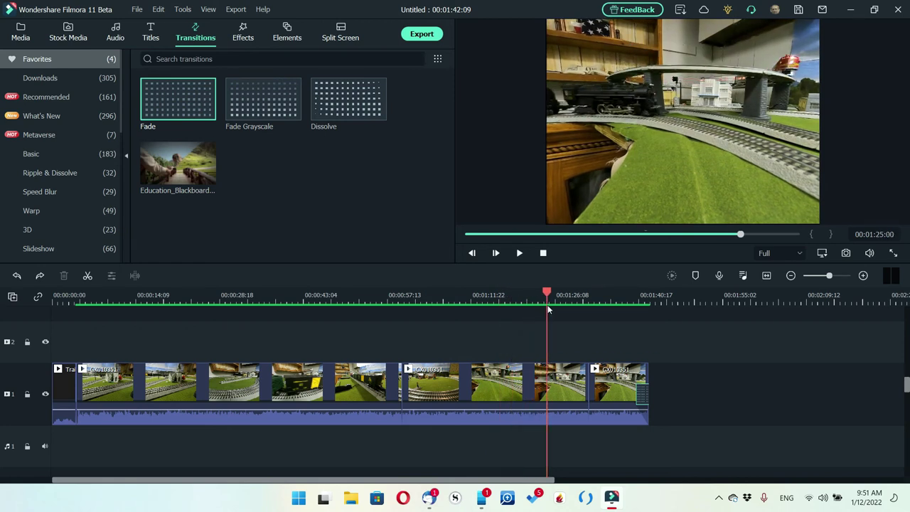
click(518, 254)
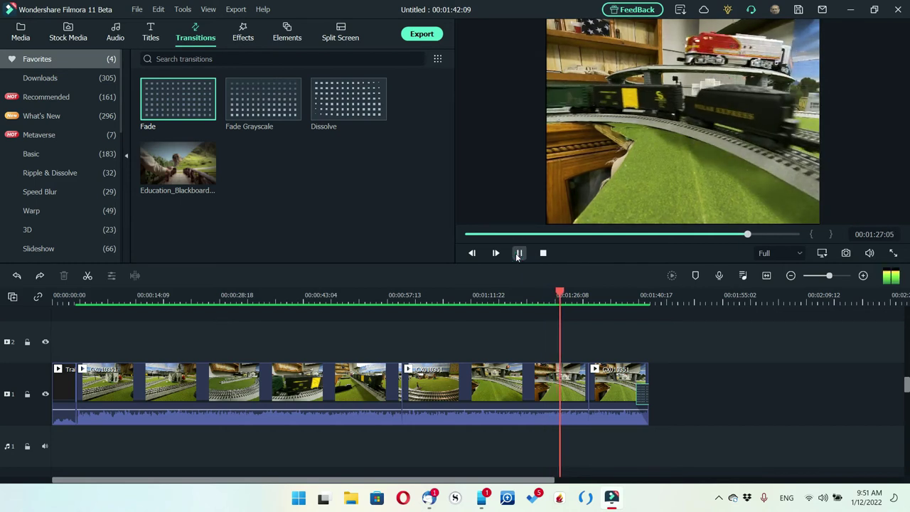
click(518, 254)
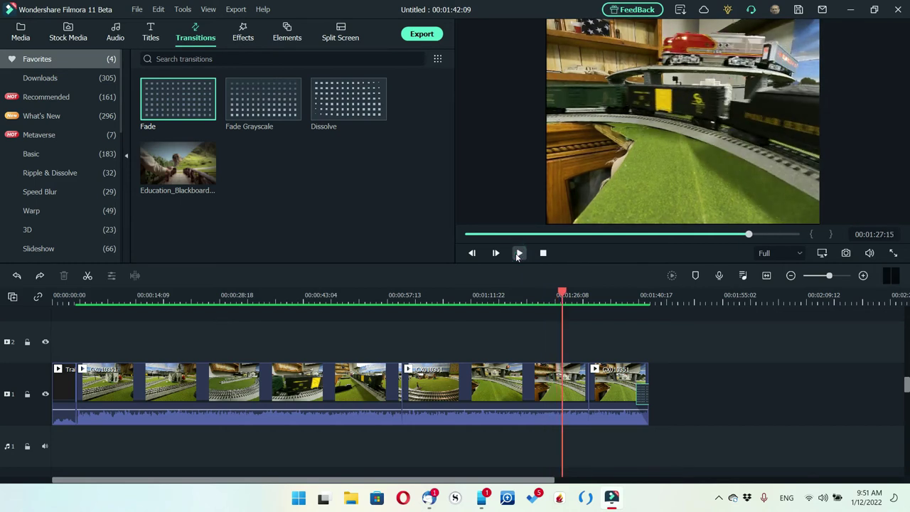
Move the playhead to 00:00:29:04 and filter the recommended titles to show only the free ones.
drag(561, 292, 263, 361)
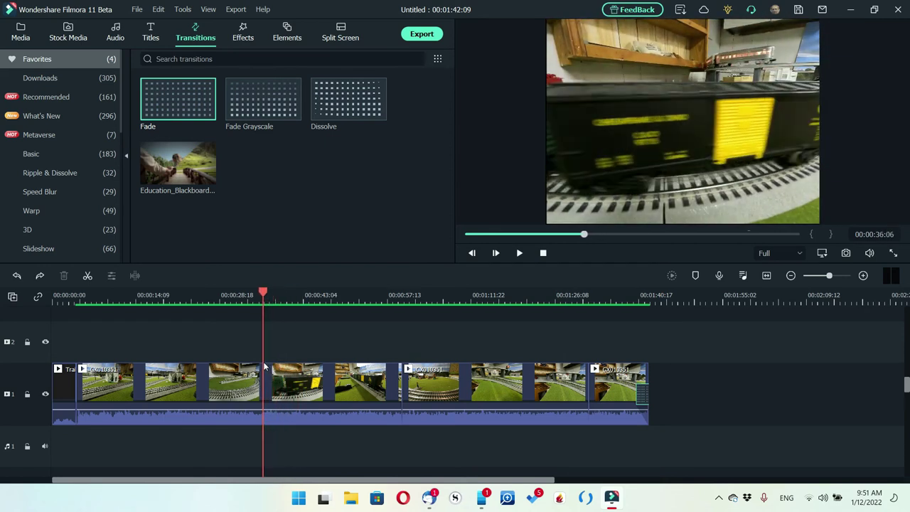
click(221, 300)
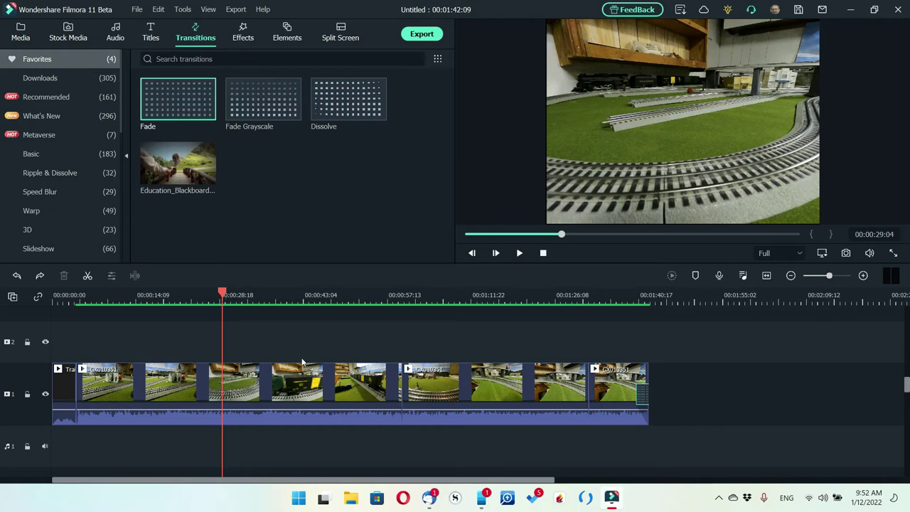
click(154, 28)
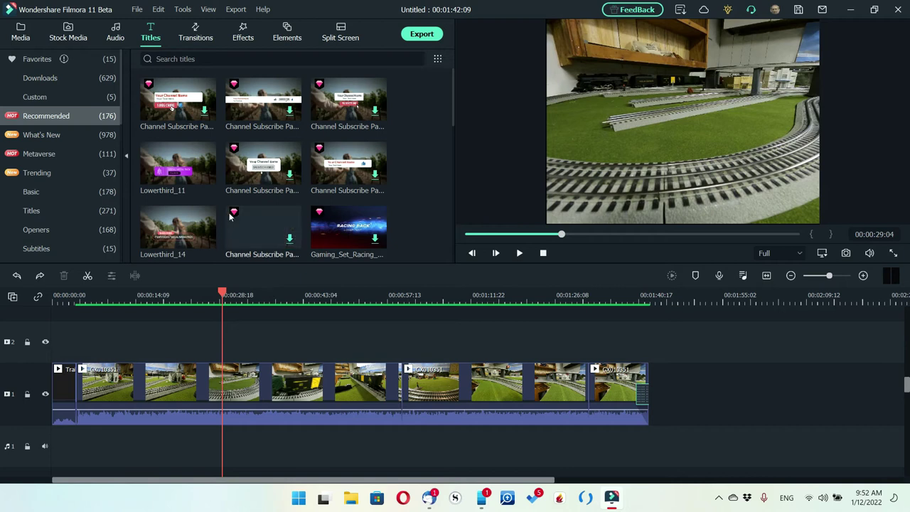
click(437, 61)
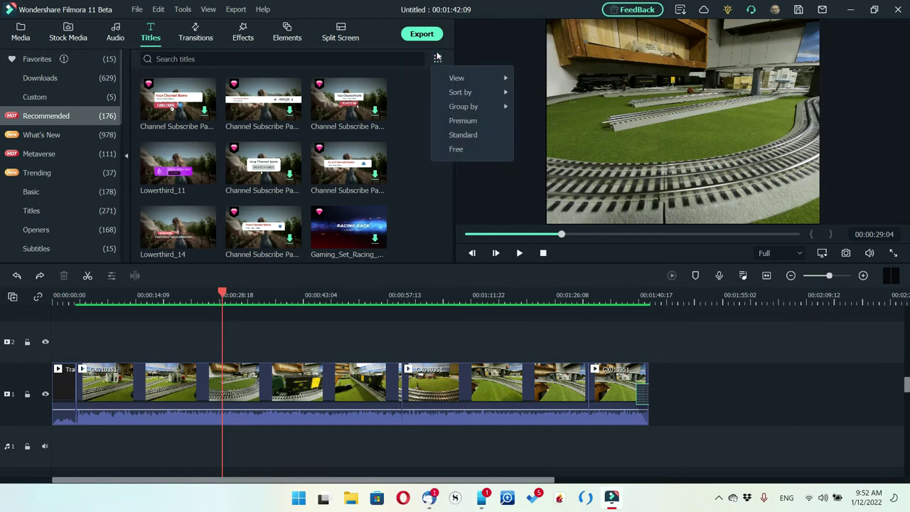
click(455, 149)
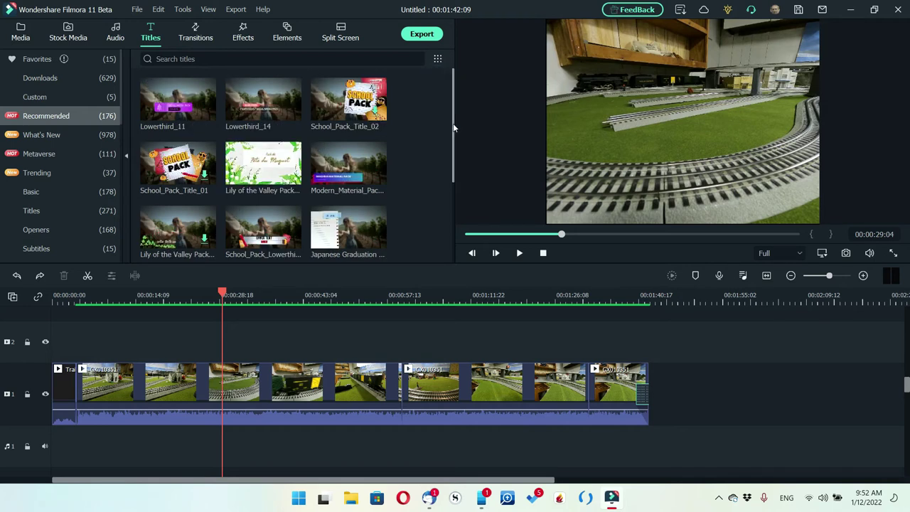
Browse the free recommended titles and download the Modern_Material lower third with the magenta banner.
drag(452, 123, 446, 258)
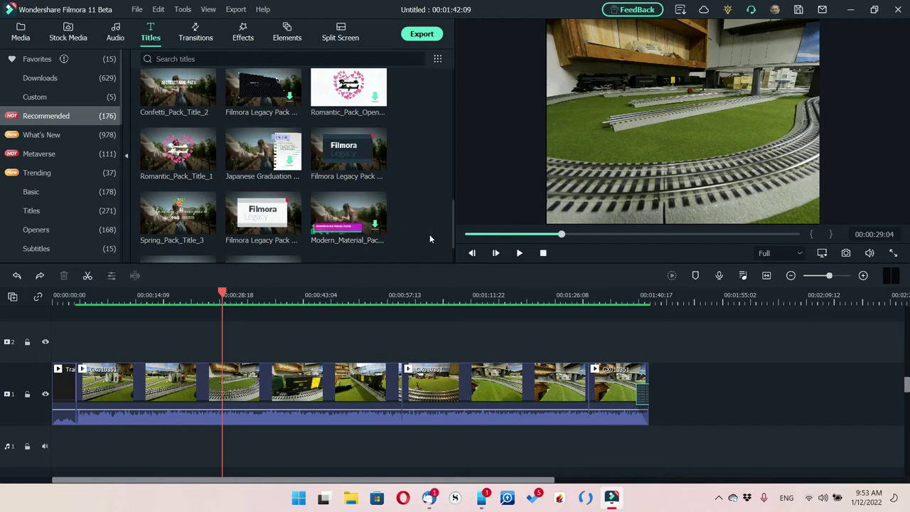
click(376, 228)
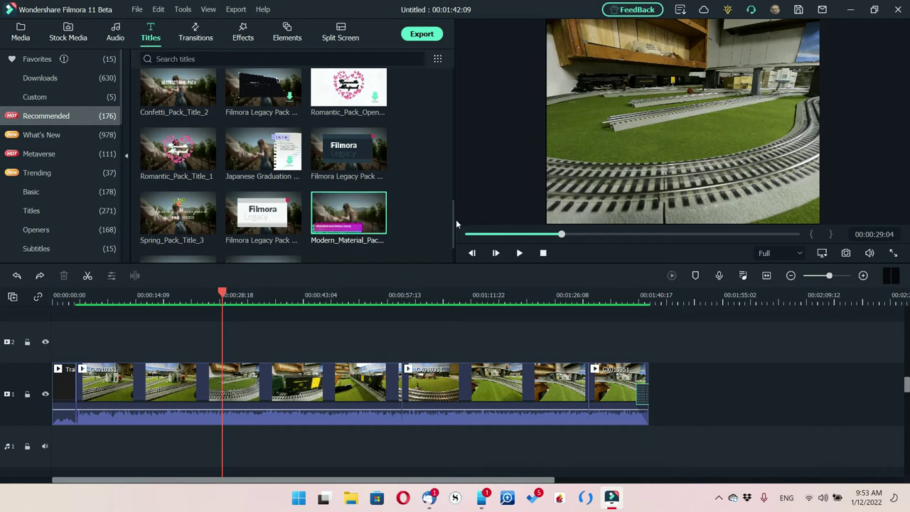
drag(455, 224, 449, 283)
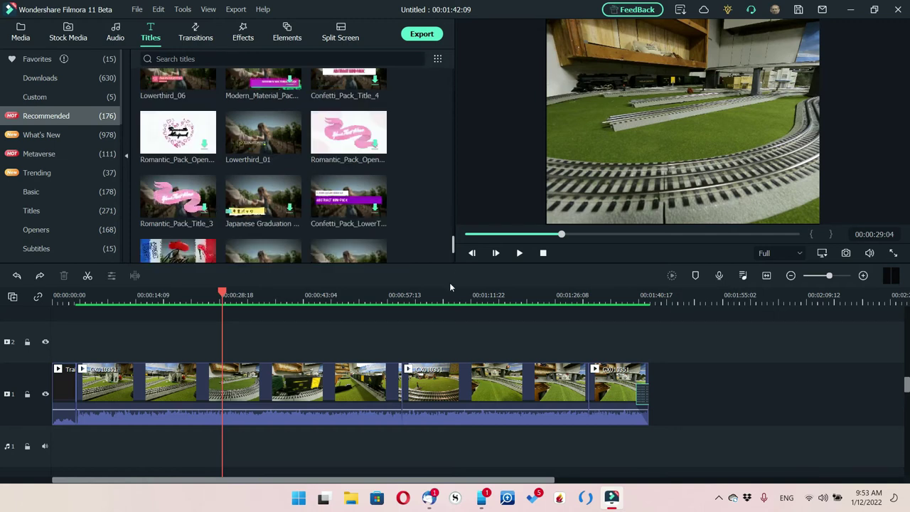
drag(453, 246, 452, 255)
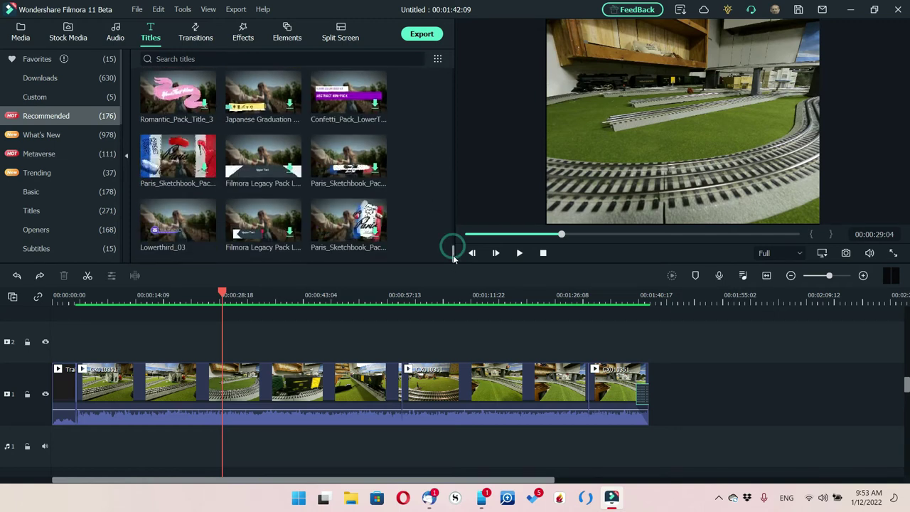
Add the Subtitle 1 title from the favorites to video track 2 at 00:00:29:04.
click(77, 62)
click(476, 309)
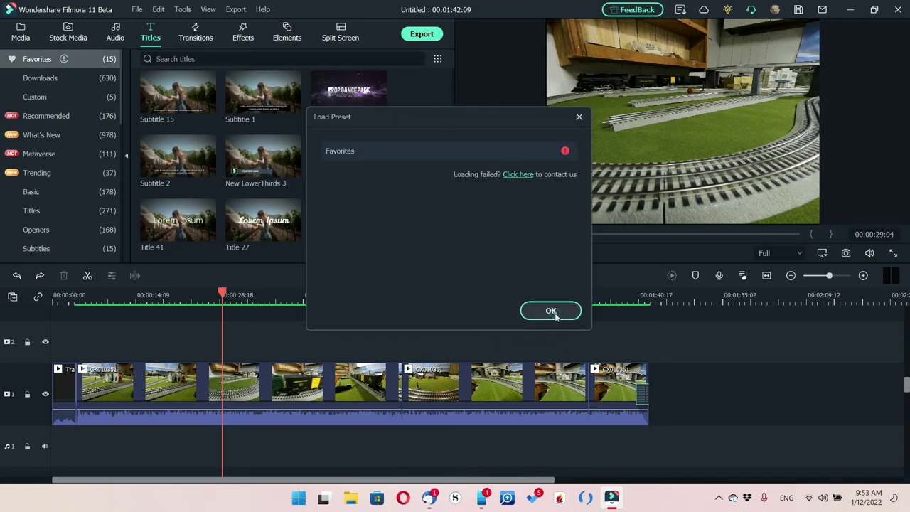
click(551, 311)
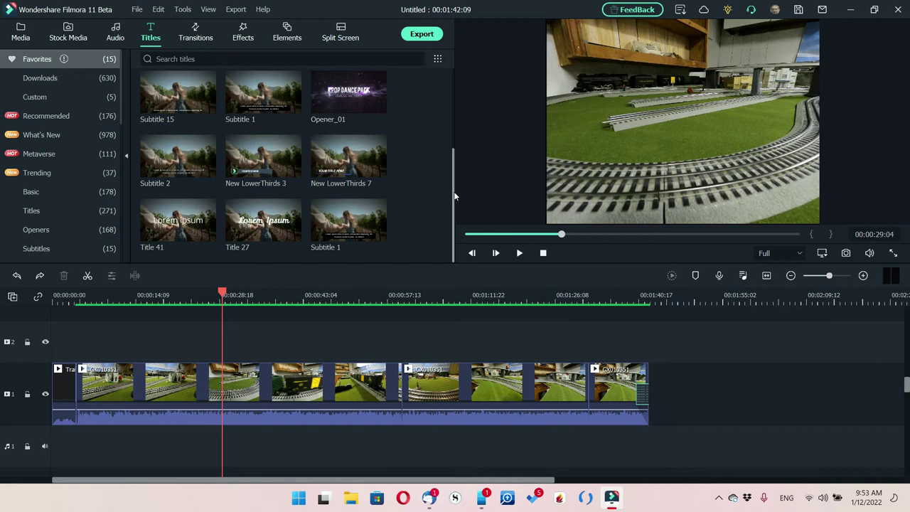
drag(344, 226, 214, 339)
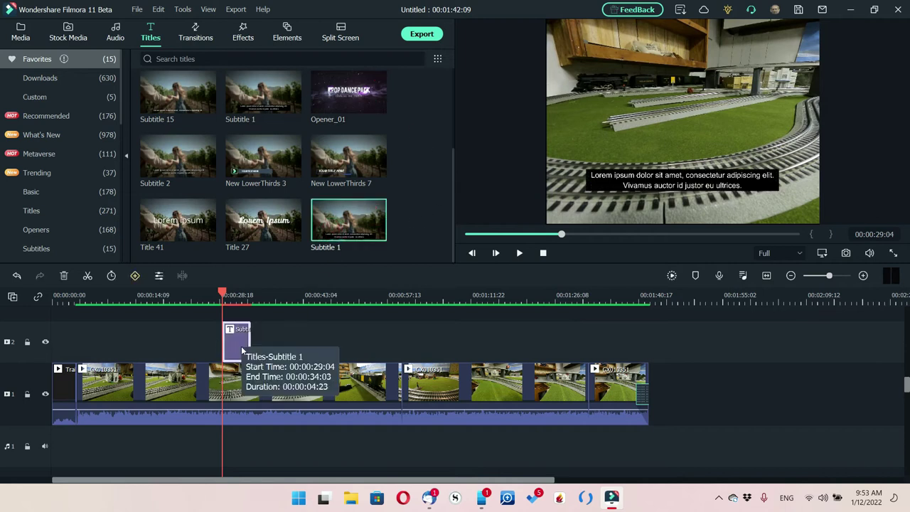
Replace the Subtitle 1 title's text with "Test placeholder title...." and accept the edit.
double_click(241, 345)
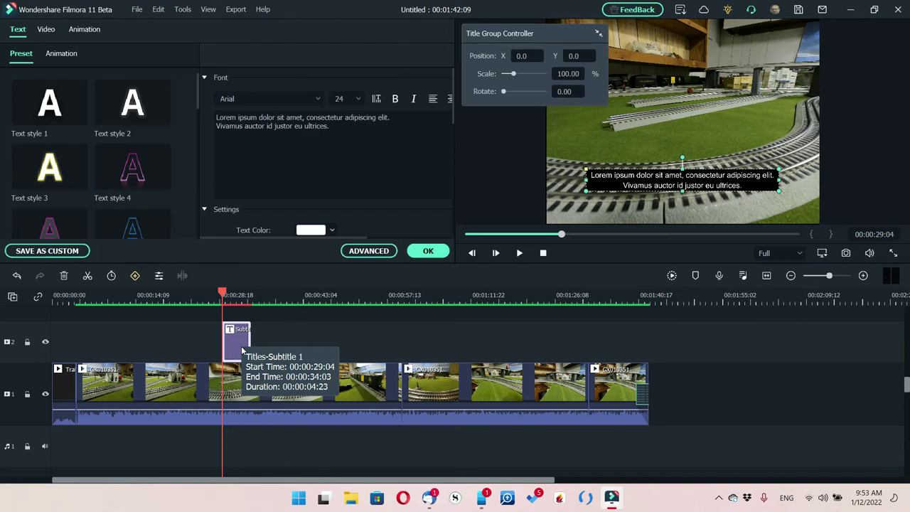
click(426, 116)
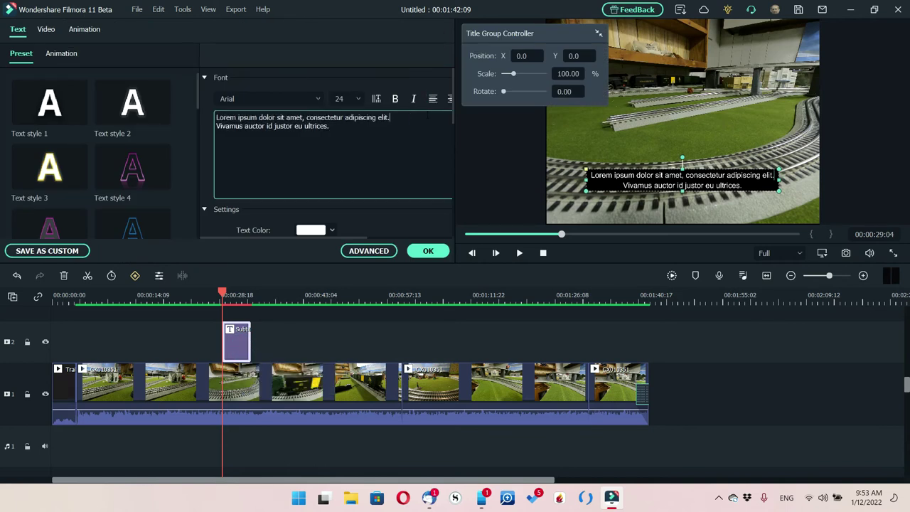
key(ctrl+a)
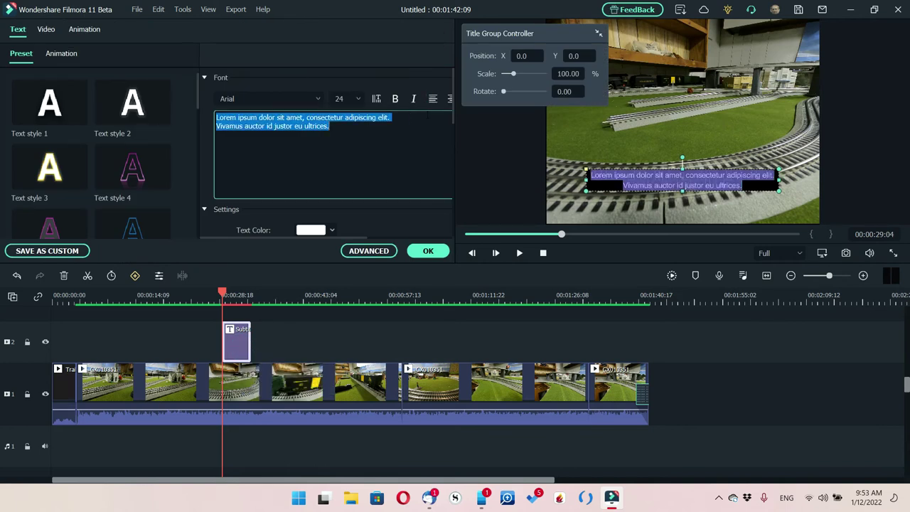
key(BackSpace)
text(TEs)
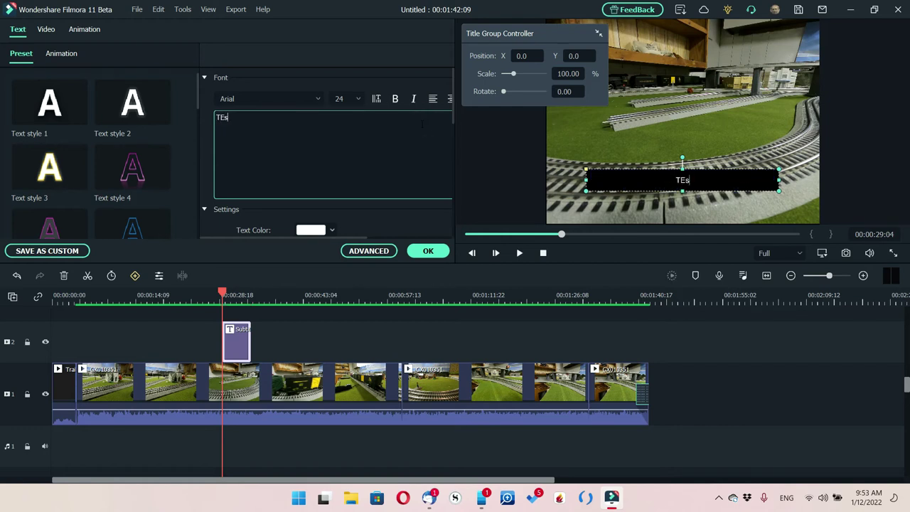
key(BackSpace)
key(BackSpace)
text(est placeholder)
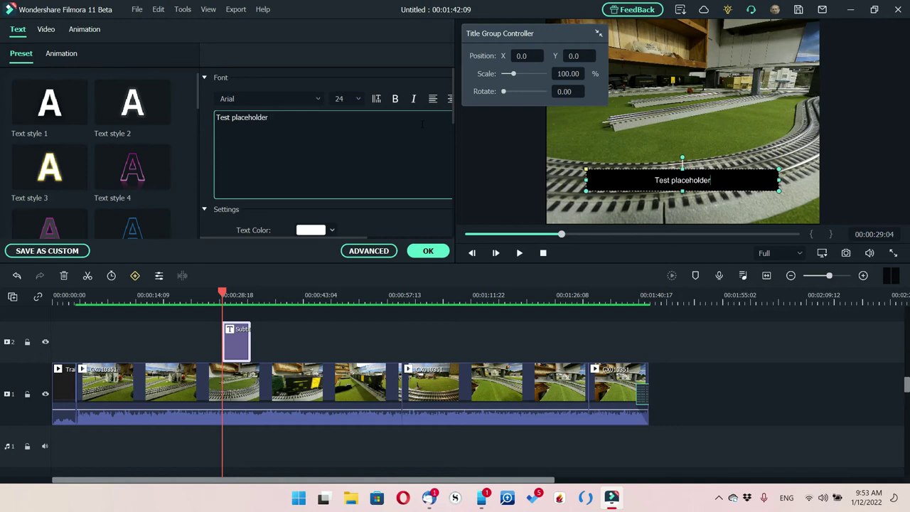
text( title....)
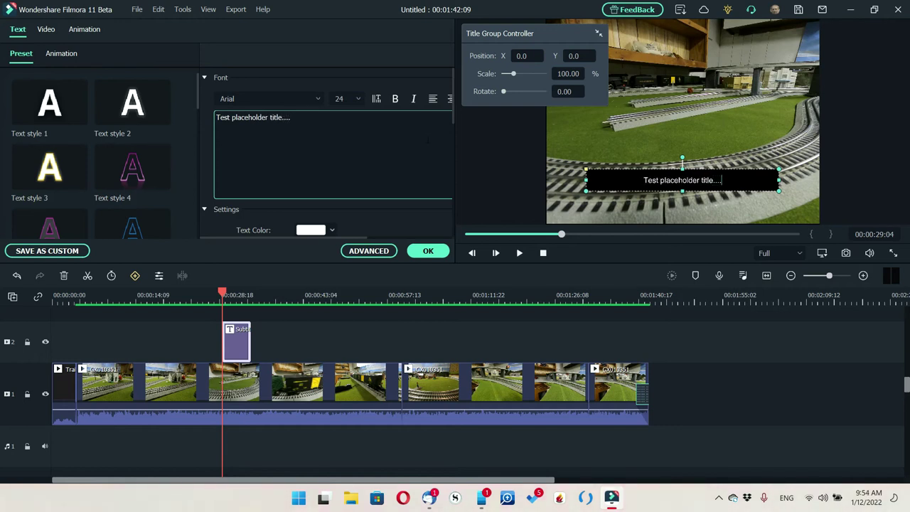
click(429, 251)
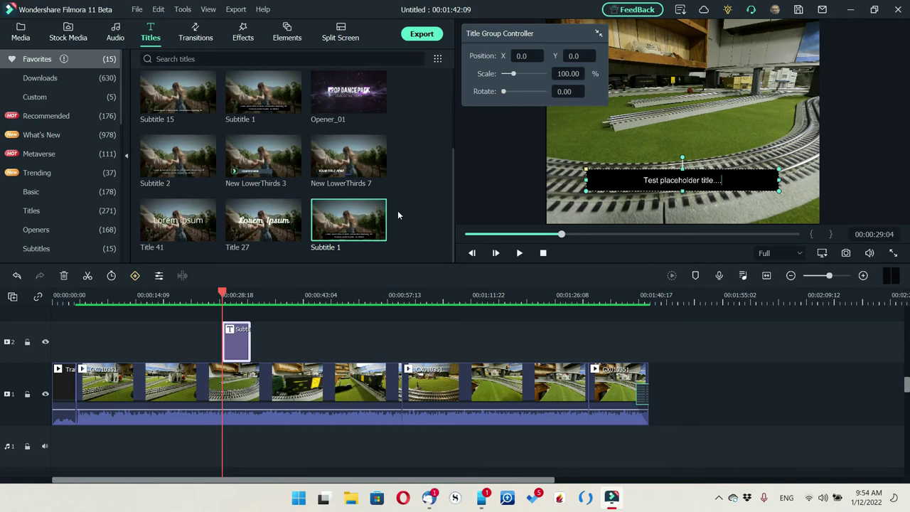
Add the Subtitle 15 title from the favorites to video track 2 at 00:00:40:08 and enable its text shadow in the advanced text editor.
drag(178, 104, 298, 316)
click(304, 297)
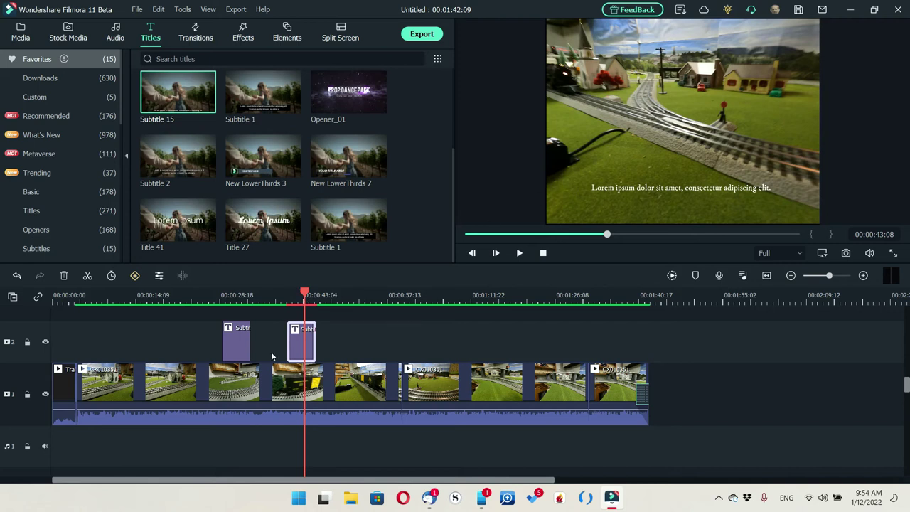
double_click(293, 347)
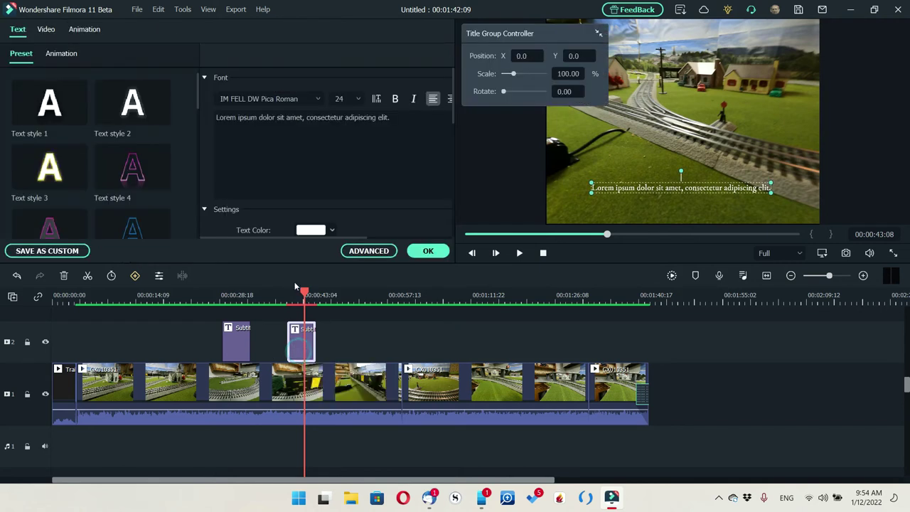
click(363, 252)
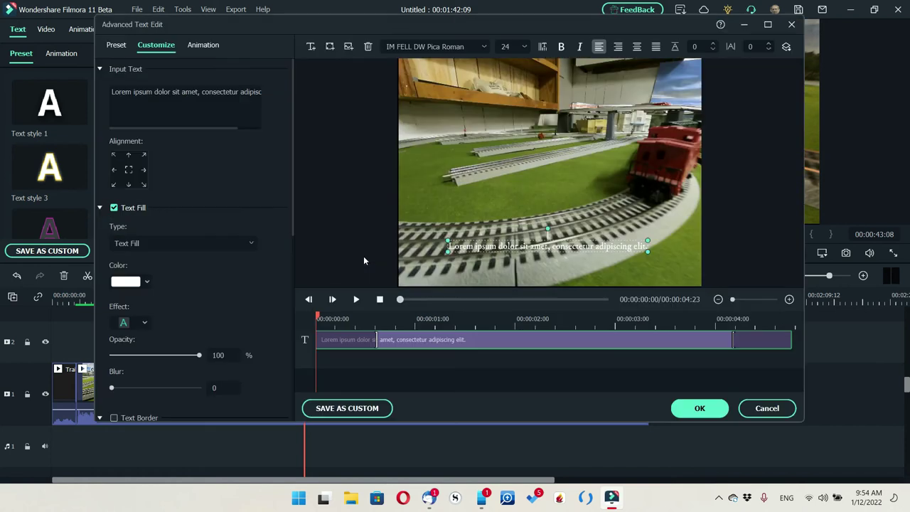
drag(293, 172, 297, 370)
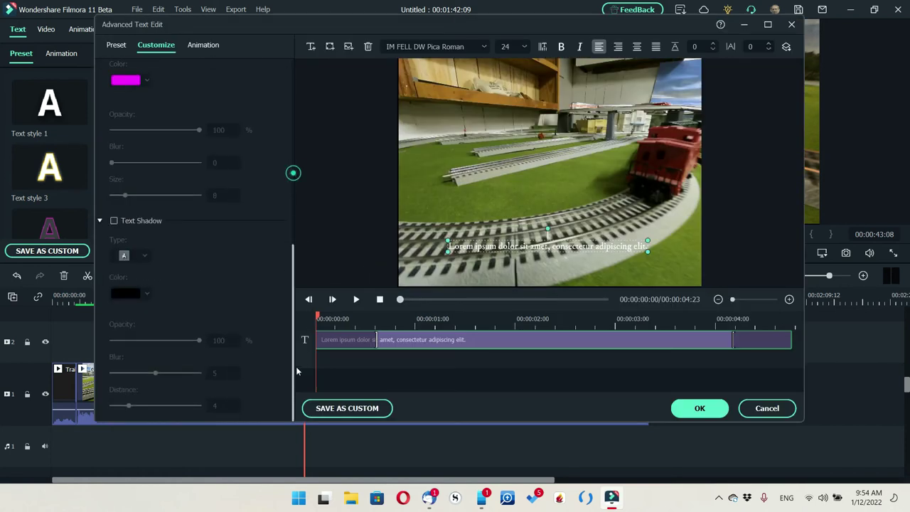
click(110, 220)
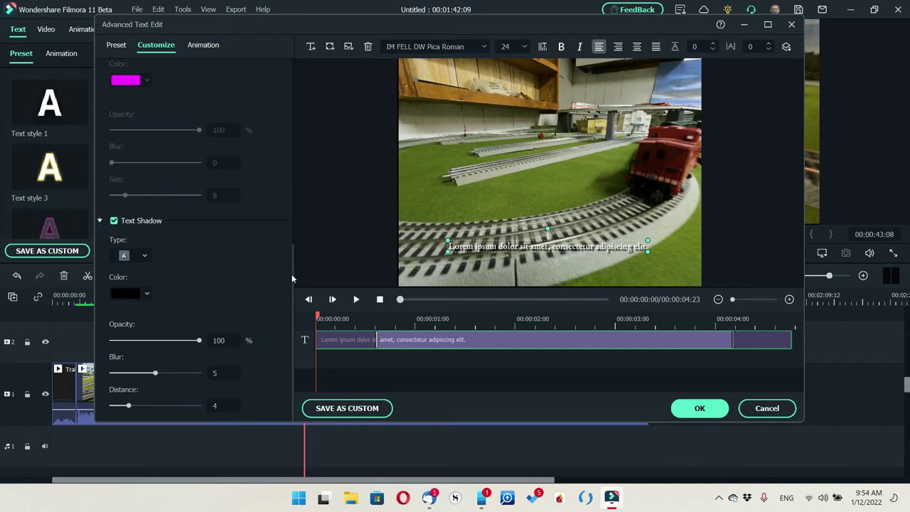
Add a black text border to the Subtitle 15 title, switching it off and on again to compare the look.
drag(291, 273, 293, 186)
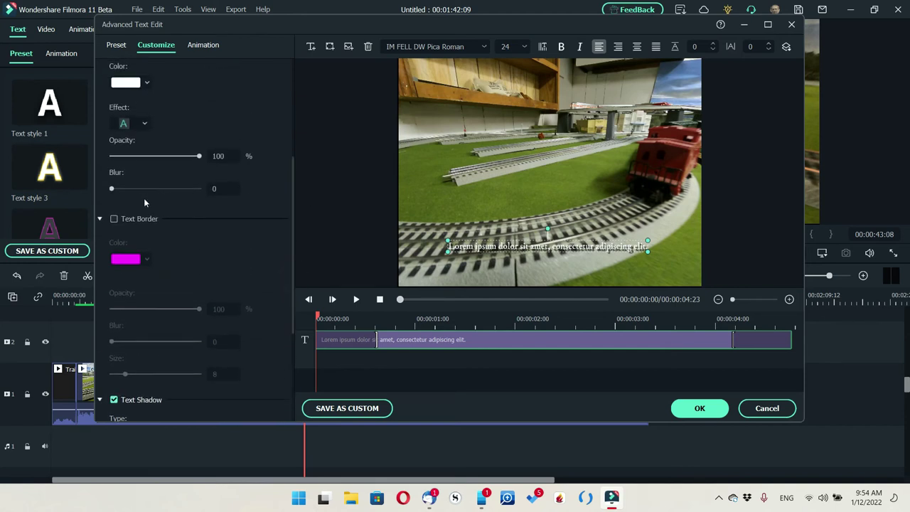
click(113, 219)
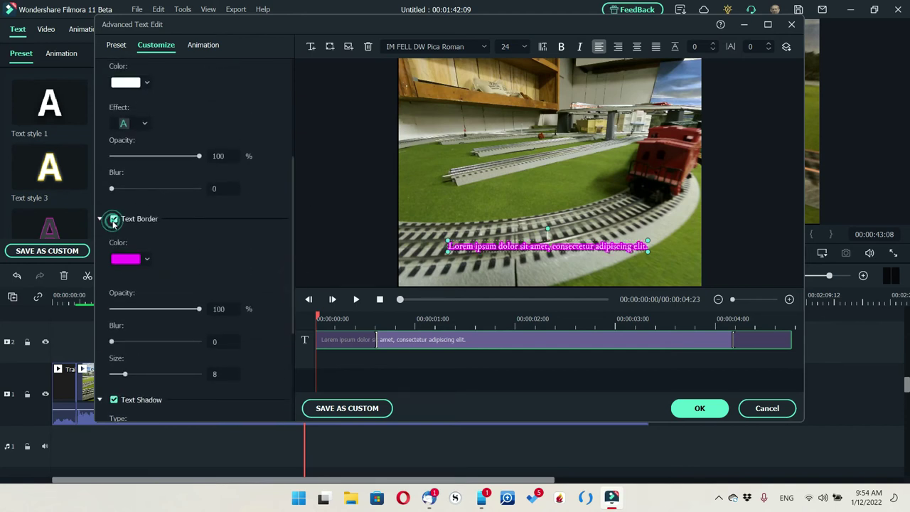
click(147, 260)
click(114, 328)
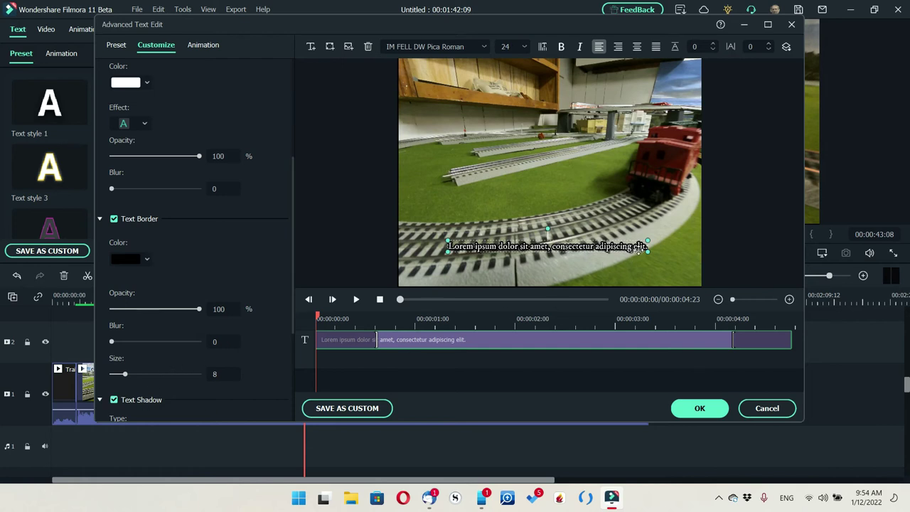
click(115, 219)
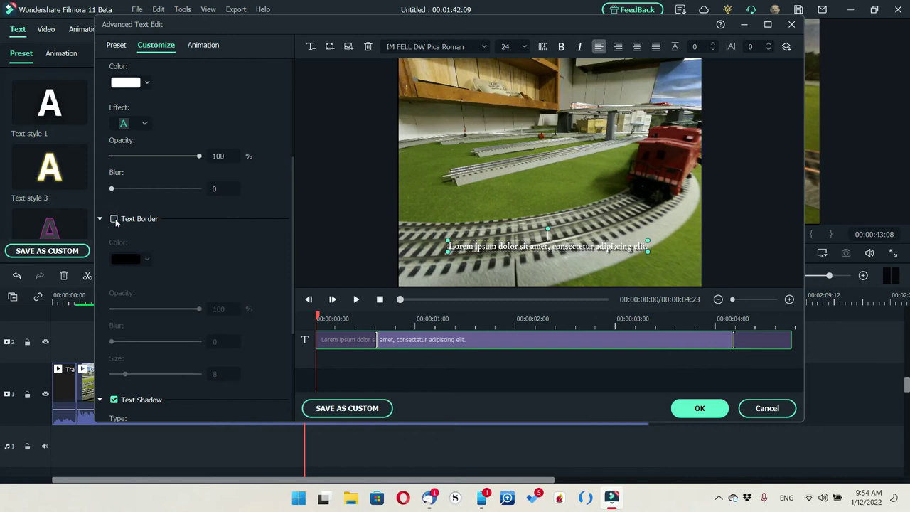
click(115, 220)
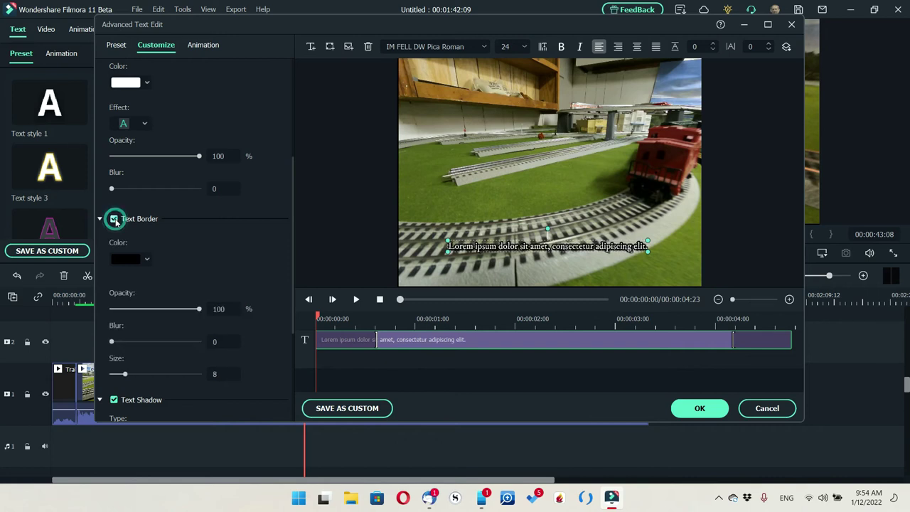
Set the Subtitle 15 text border size to 3, apply the styling and render the timeline preview.
click(214, 373)
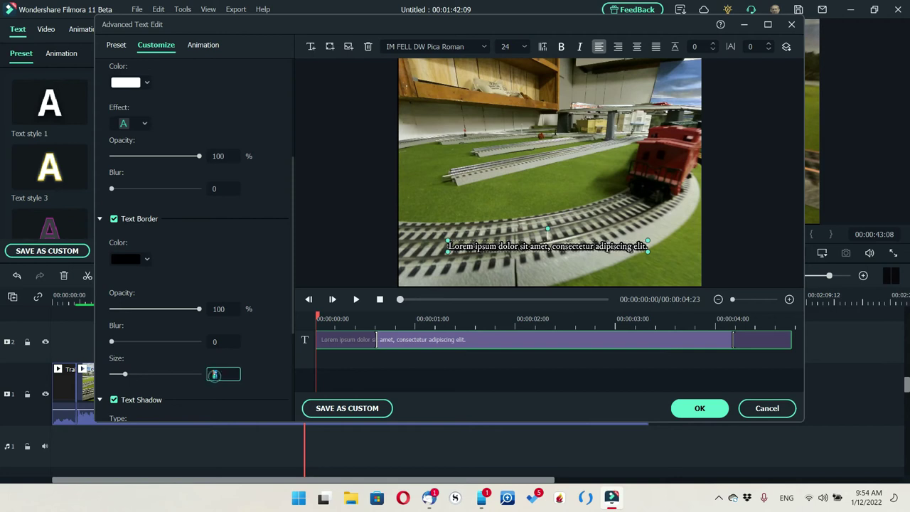
text(3)
click(686, 406)
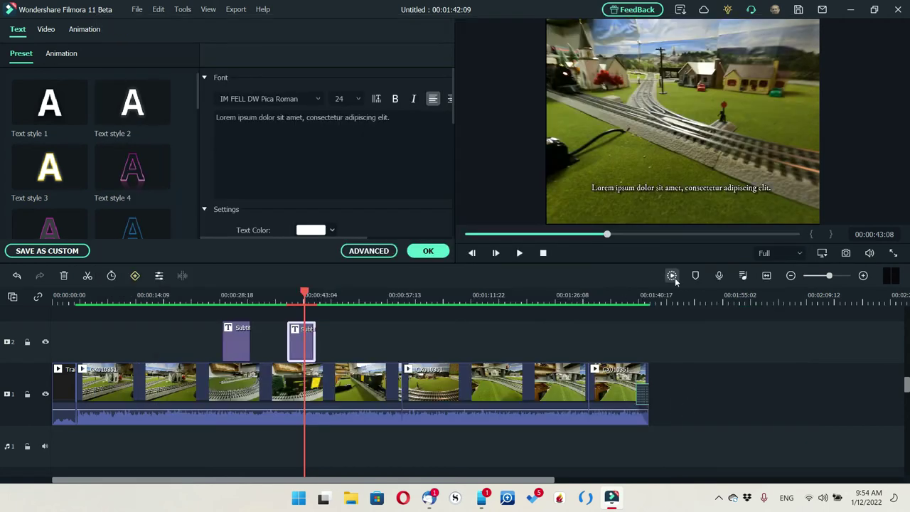
click(673, 275)
click(428, 251)
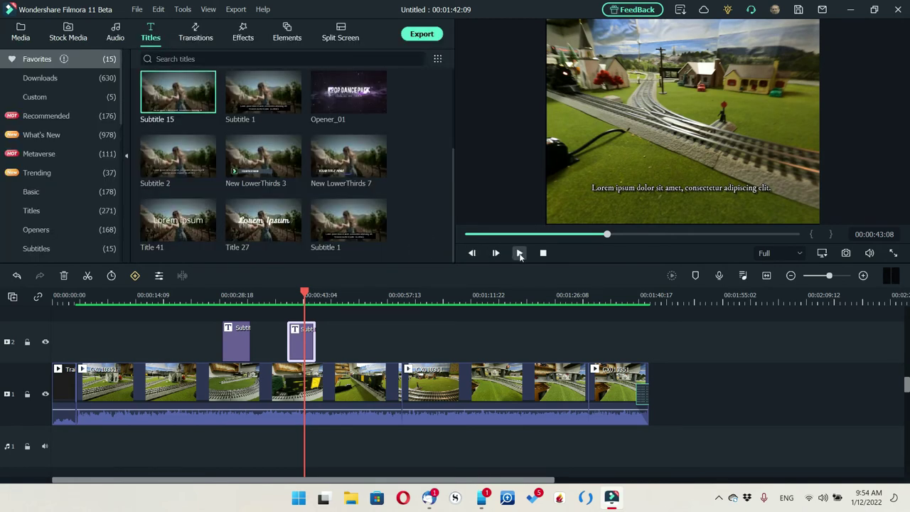
Replace the Subtitle 15 title's text with "Revenge of the title text..." and accept the edit.
click(299, 346)
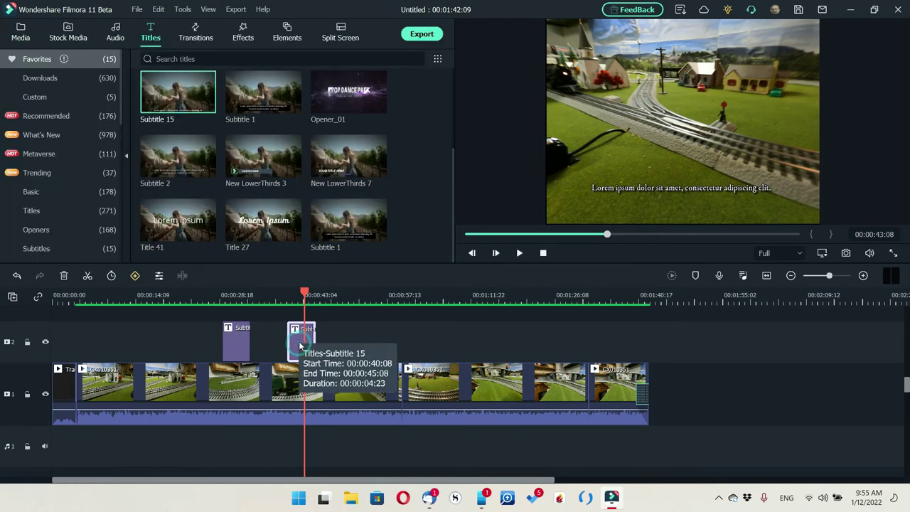
double_click(299, 346)
click(411, 144)
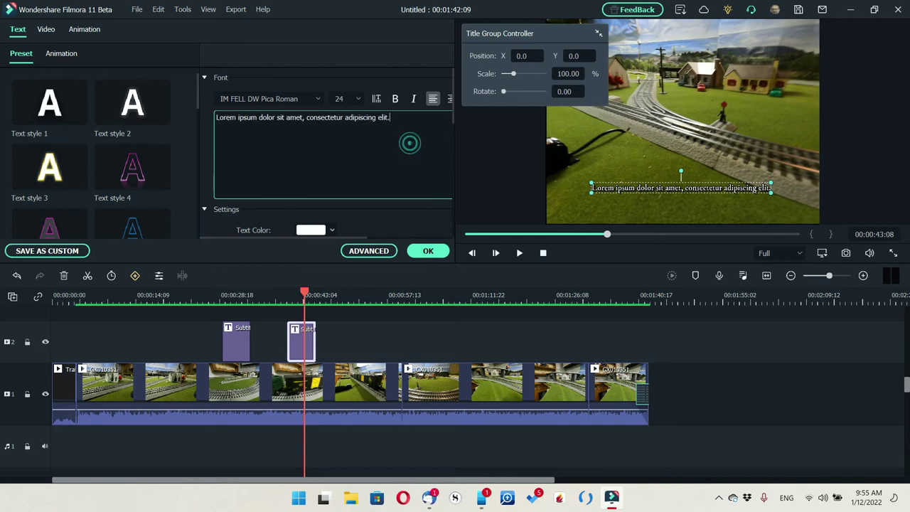
key(ctrl+a)
text(Revenge)
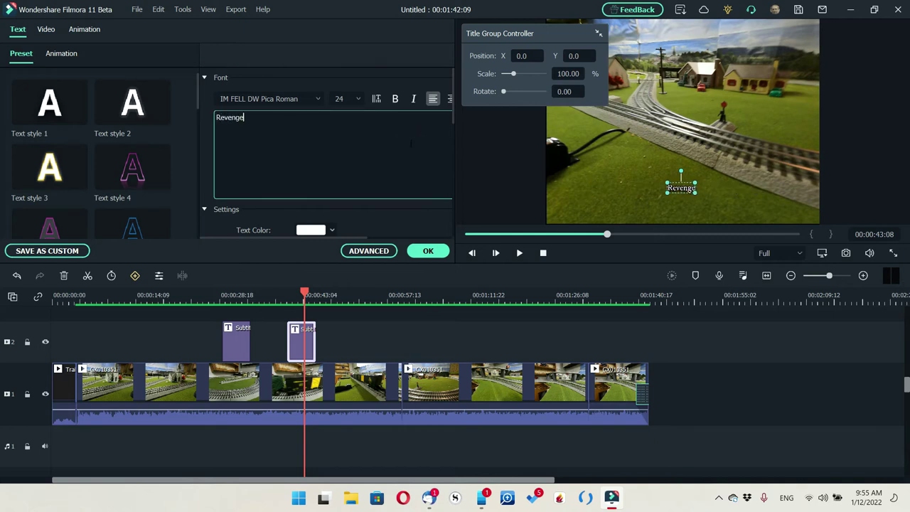
text( of the title)
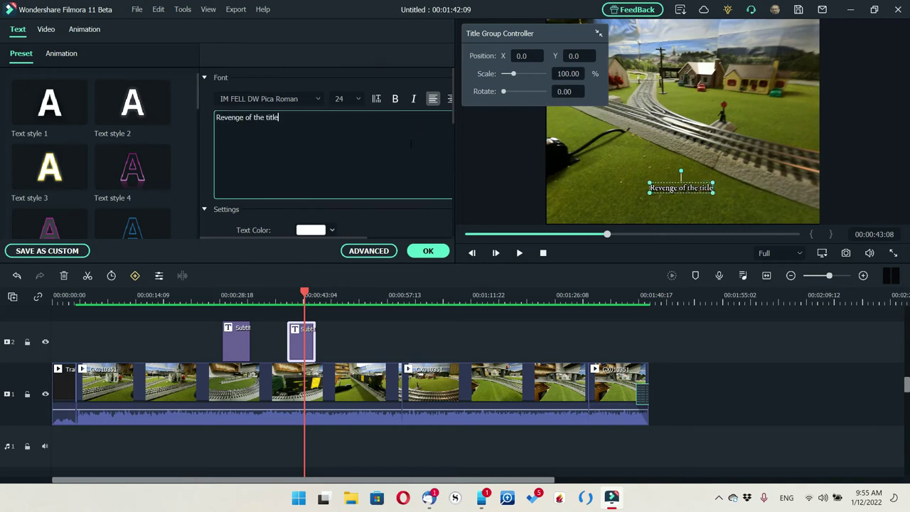
text( text...)
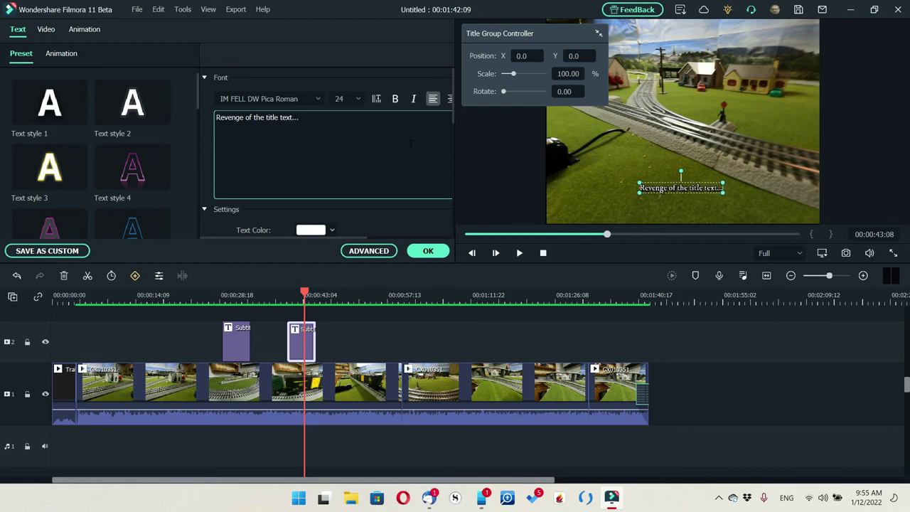
click(429, 252)
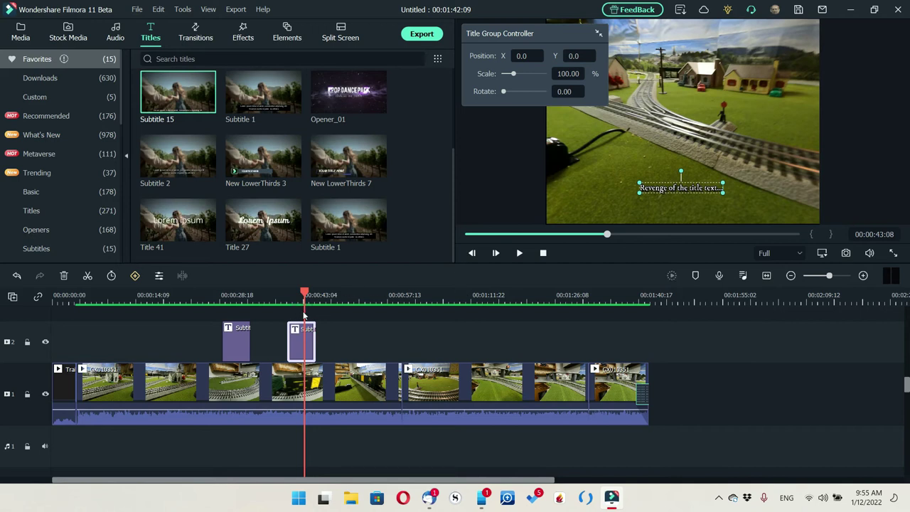
Add the New LowerThirds 7 title from the favorites to video track 2, at the start of the first GX010351 clip.
click(59, 300)
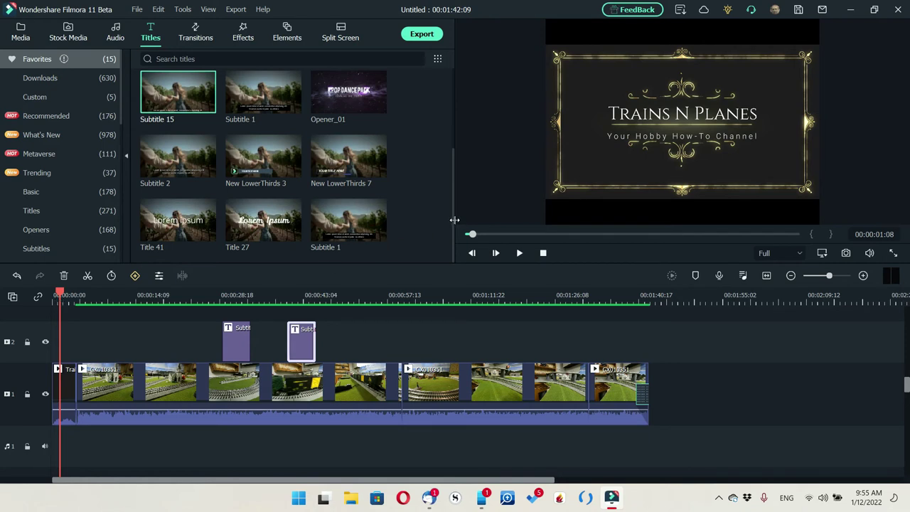
drag(456, 219, 456, 115)
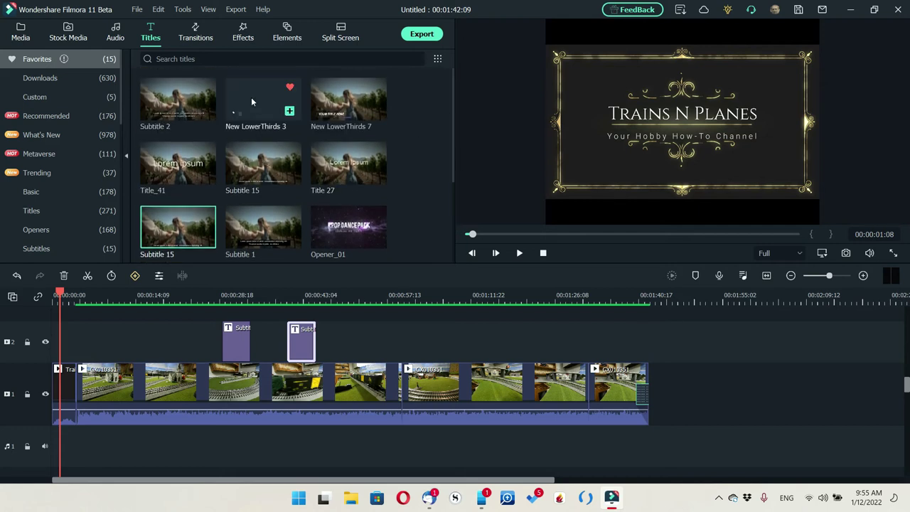
drag(336, 100, 80, 350)
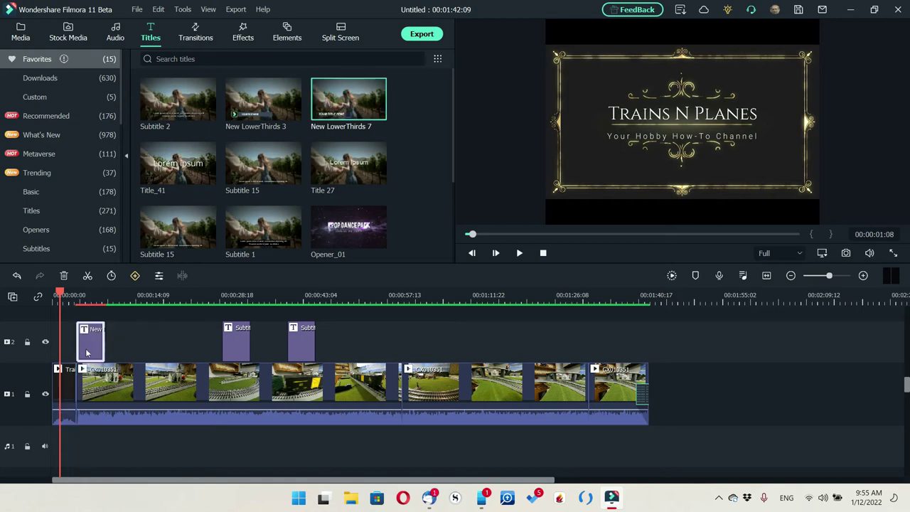
Replace the New LowerThirds 7 placeholder text with "blah blah blah pt. 2".
double_click(87, 351)
click(325, 125)
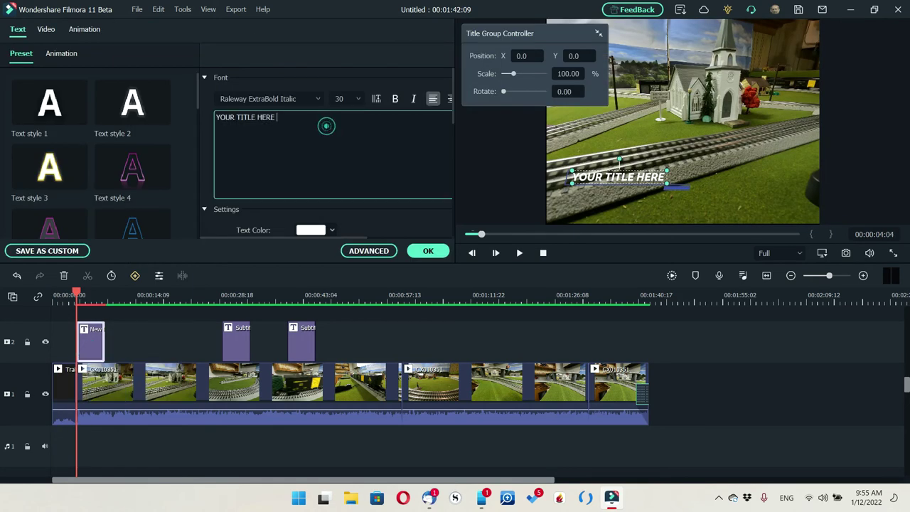
key(ctrl+a)
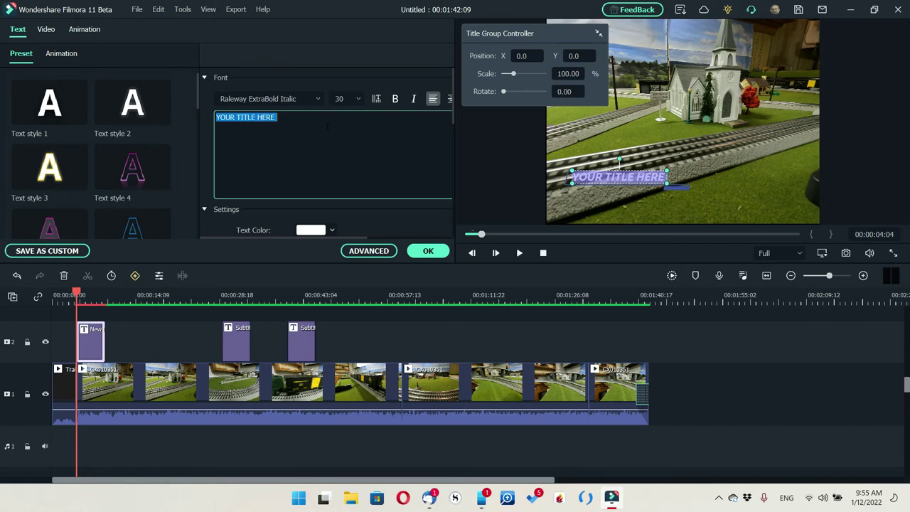
text(blah blah blah pt. 2)
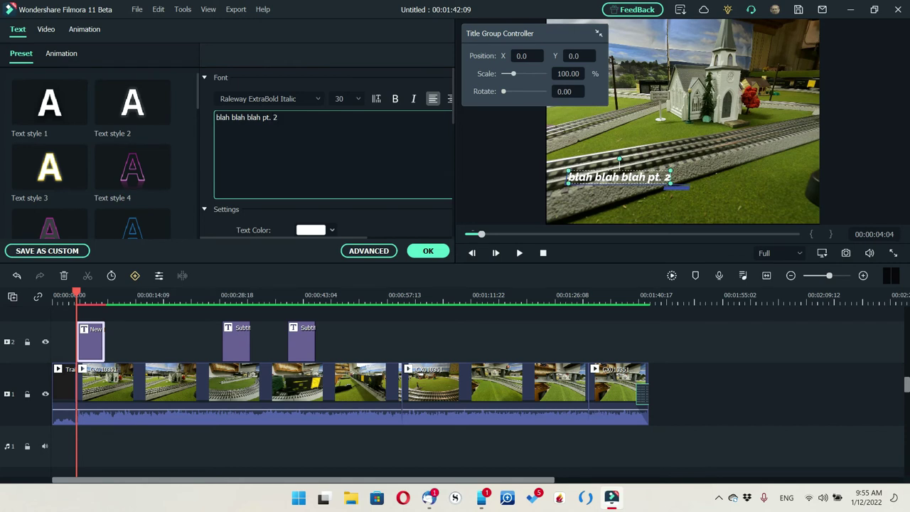
Give the "blah blah blah pt. 2" title a text shadow and a black text border of size 3, and apply the styling.
click(371, 253)
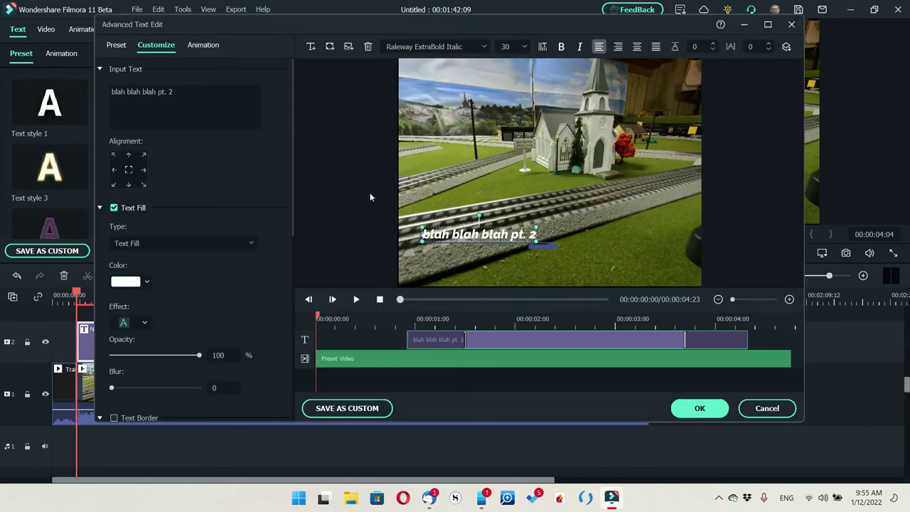
drag(292, 155, 281, 313)
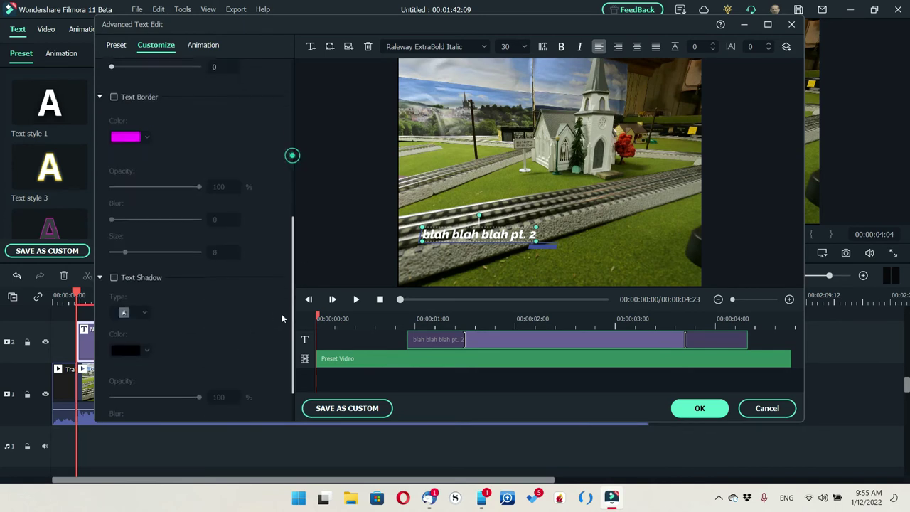
click(114, 273)
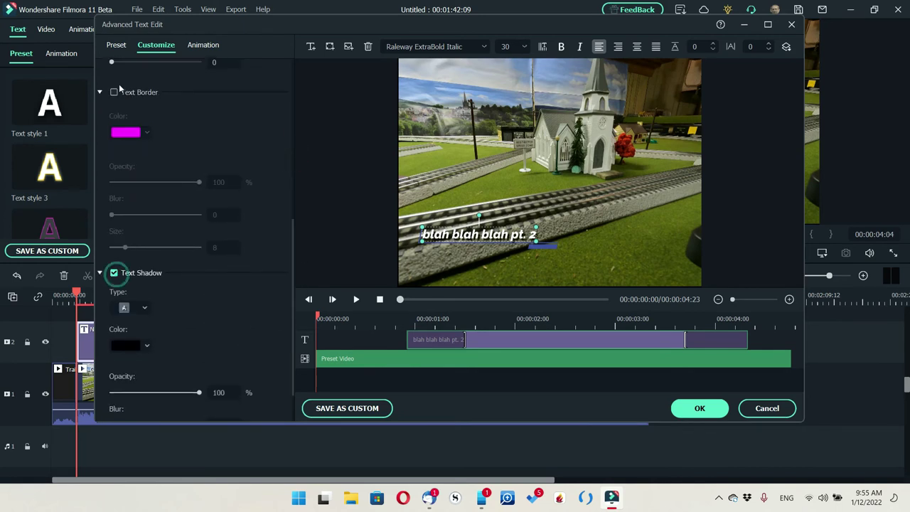
click(114, 93)
click(140, 130)
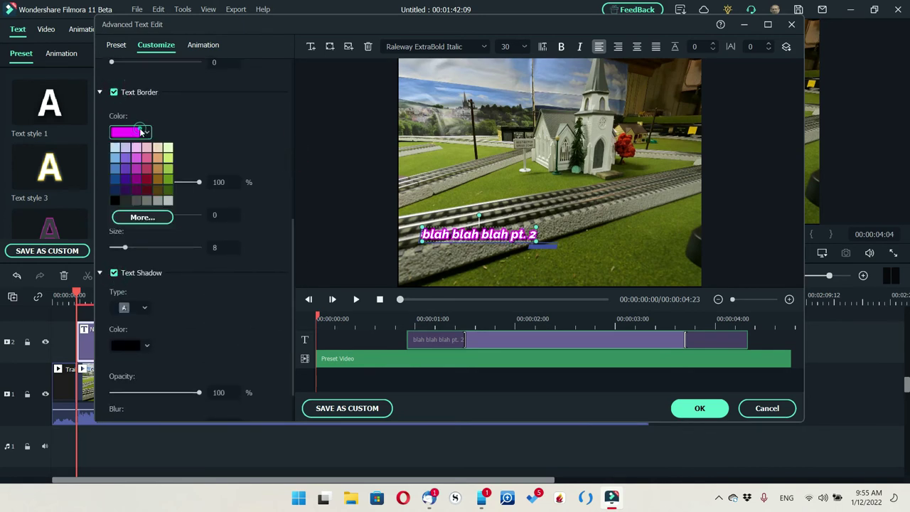
click(115, 200)
click(215, 245)
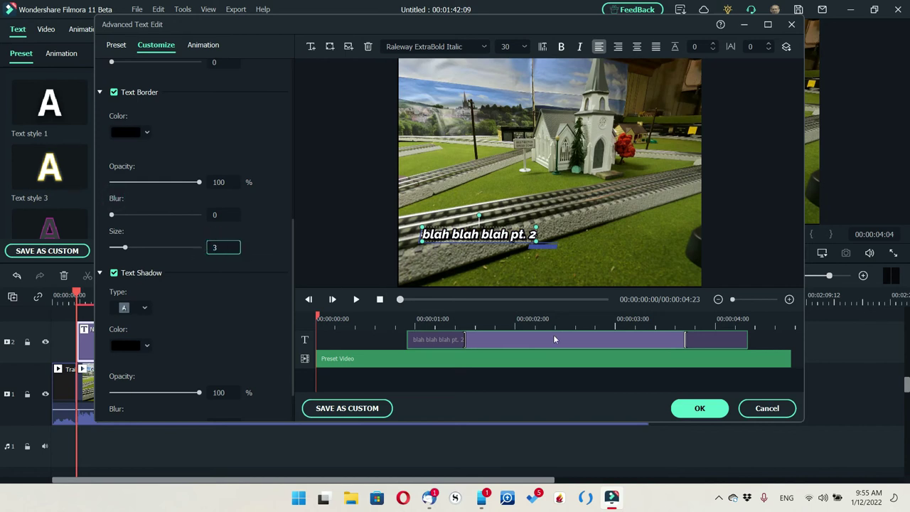
click(700, 409)
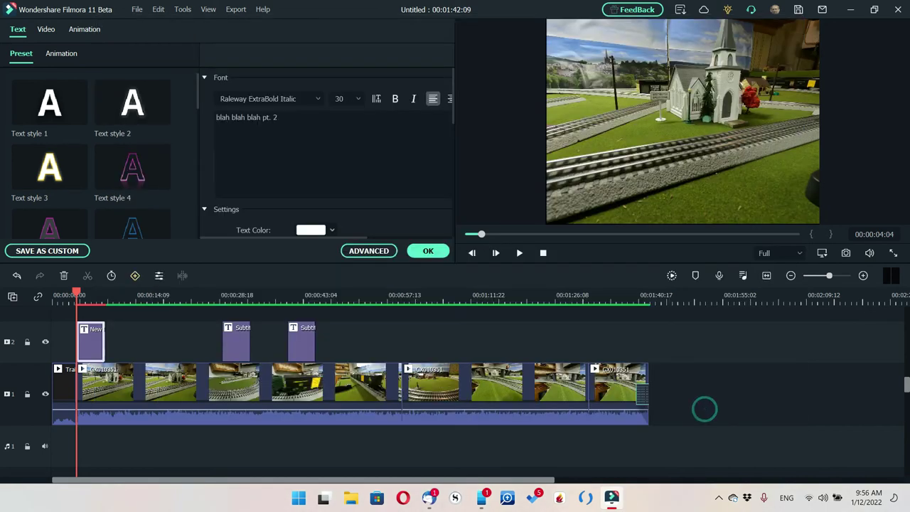
click(429, 251)
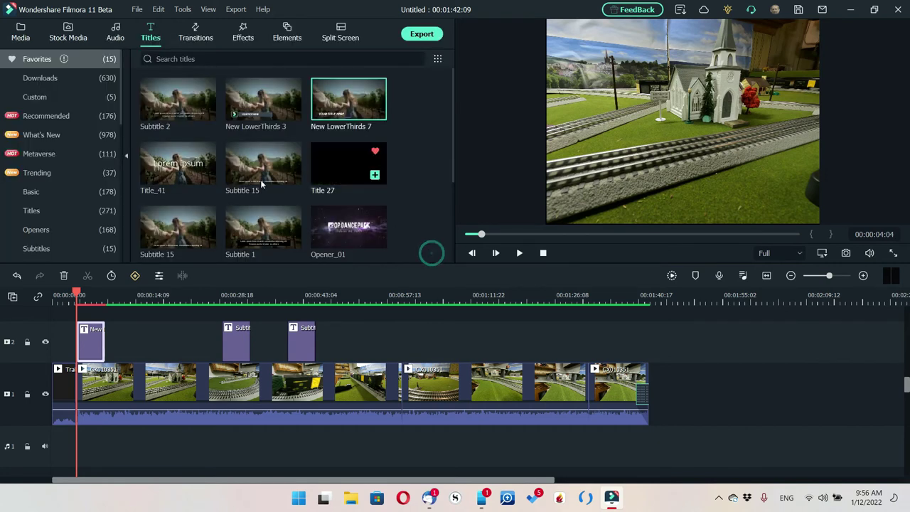
Add the New LowerThirds 3 title right after the first title on video track 2 and change its text to "Made with Filmora 11 Beta!".
drag(233, 109, 113, 343)
double_click(113, 343)
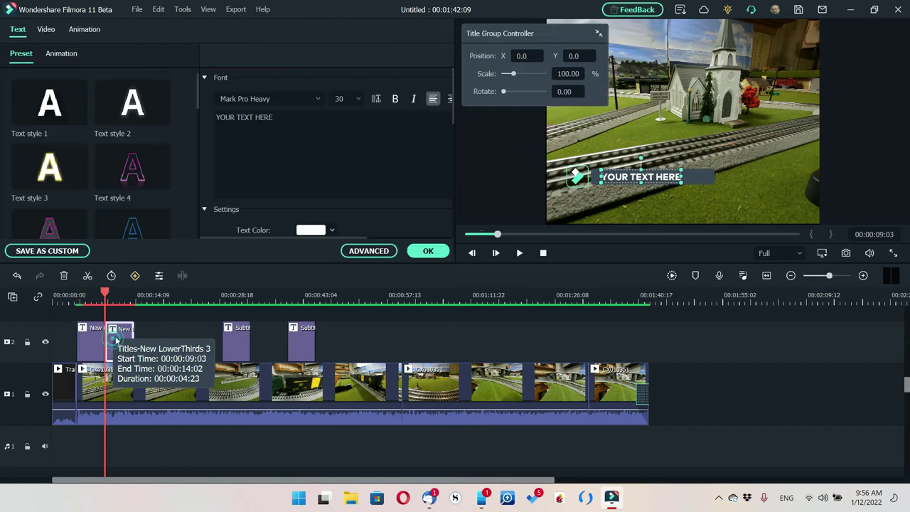
click(277, 125)
key(ctrl+a)
text(Made with Filmora)
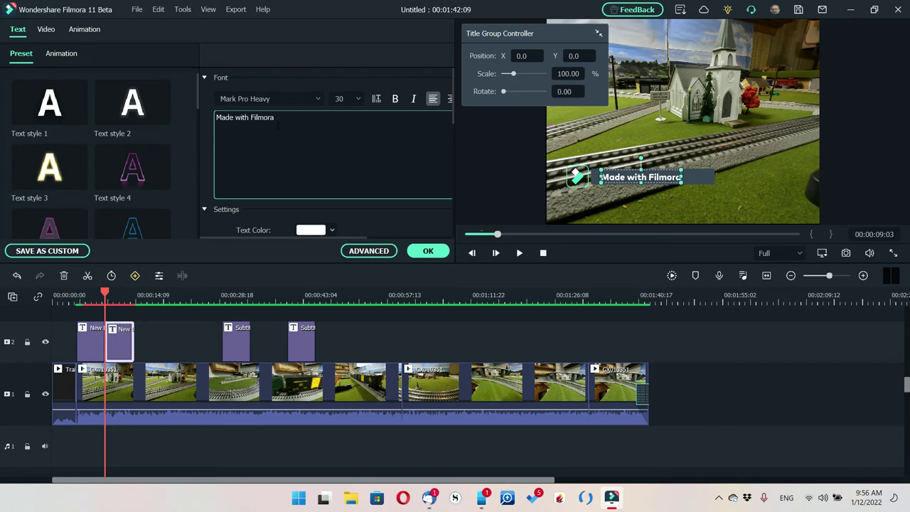
text( 11)
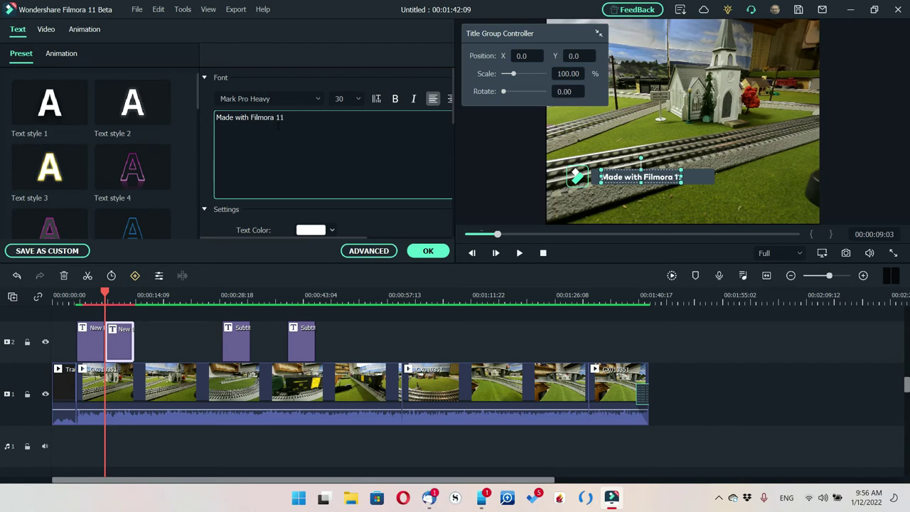
text( Beta!)
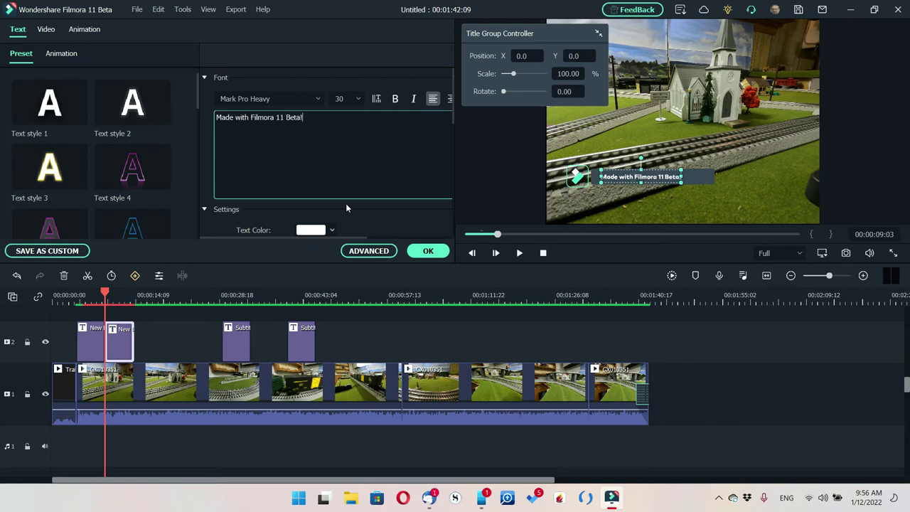
Give the "Made with Filmora 11 Beta!" title a text shadow and a black text border of size 3, and apply the styling.
click(384, 250)
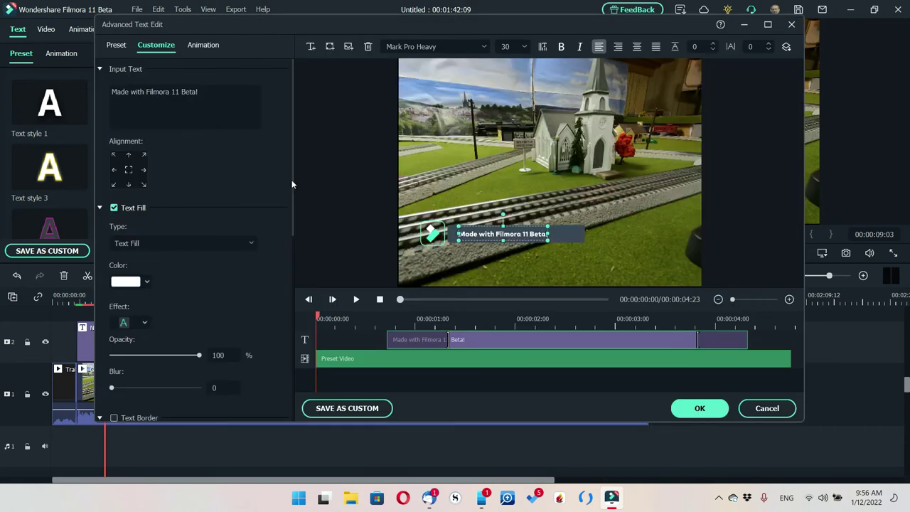
drag(291, 201, 268, 352)
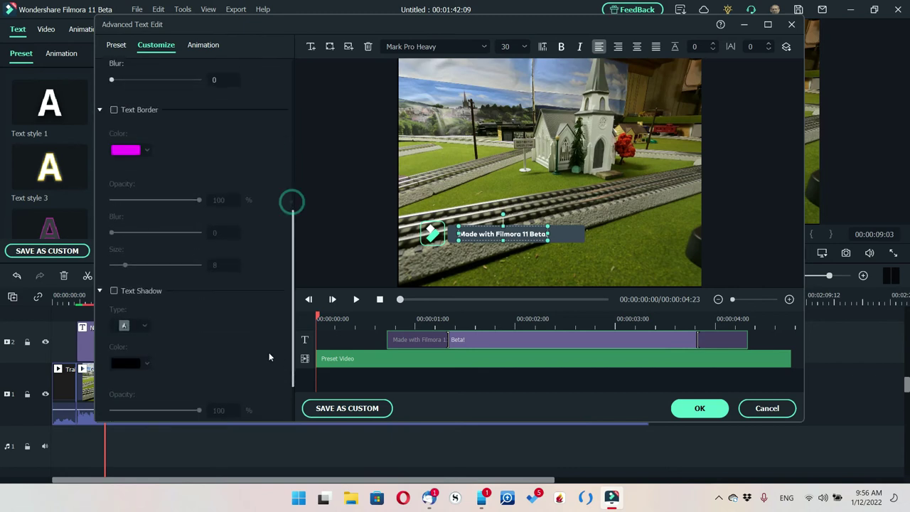
click(114, 291)
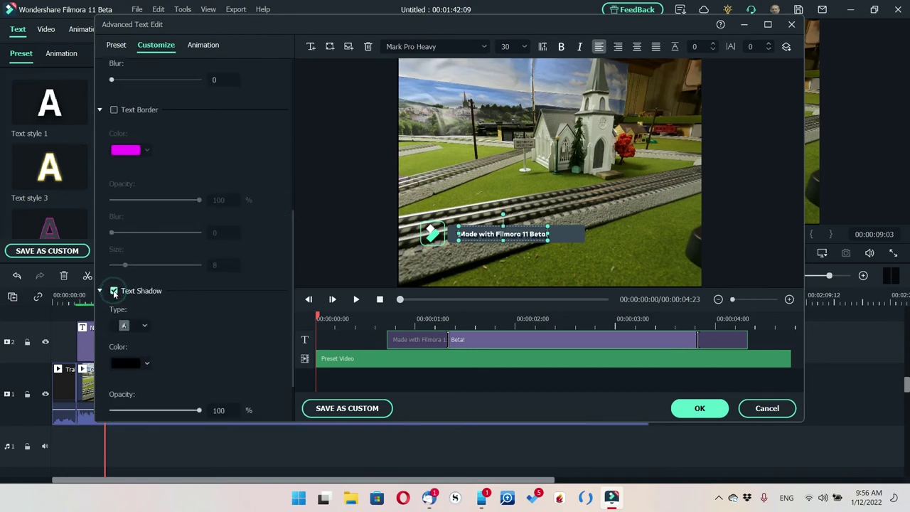
click(114, 109)
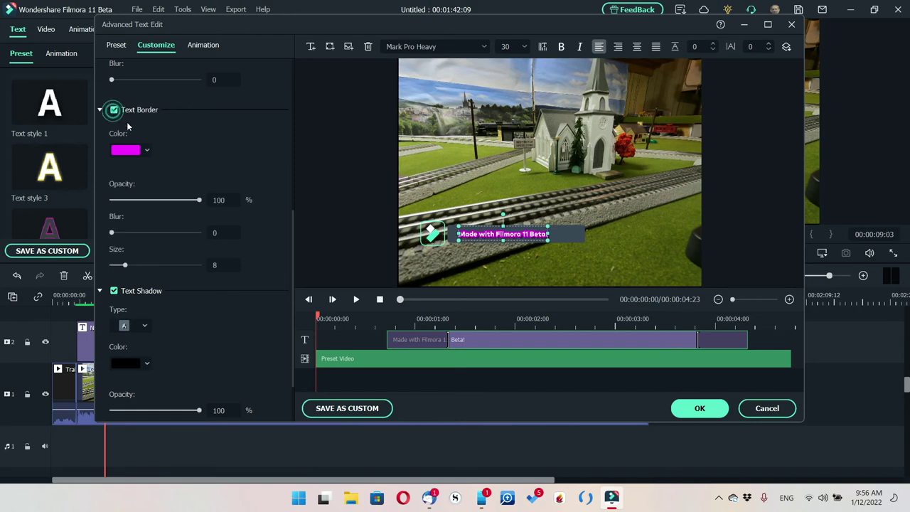
click(145, 151)
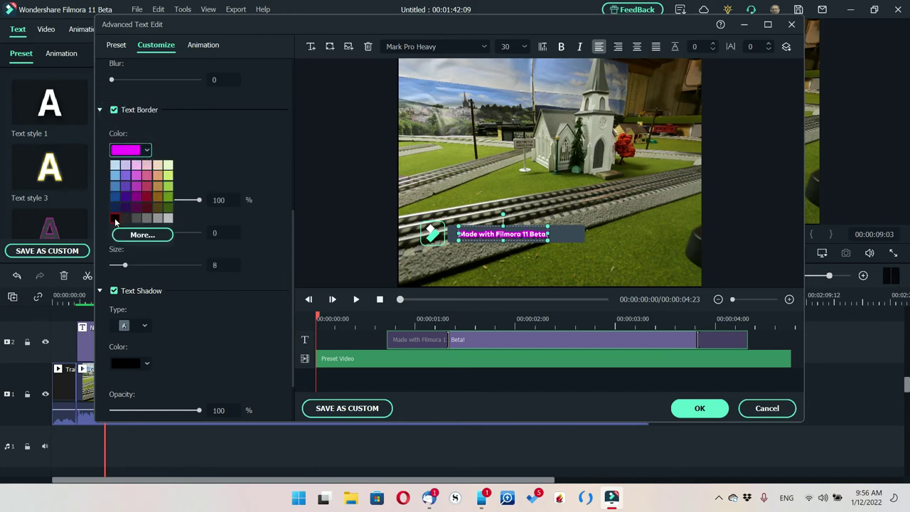
click(115, 219)
click(216, 265)
text(3)
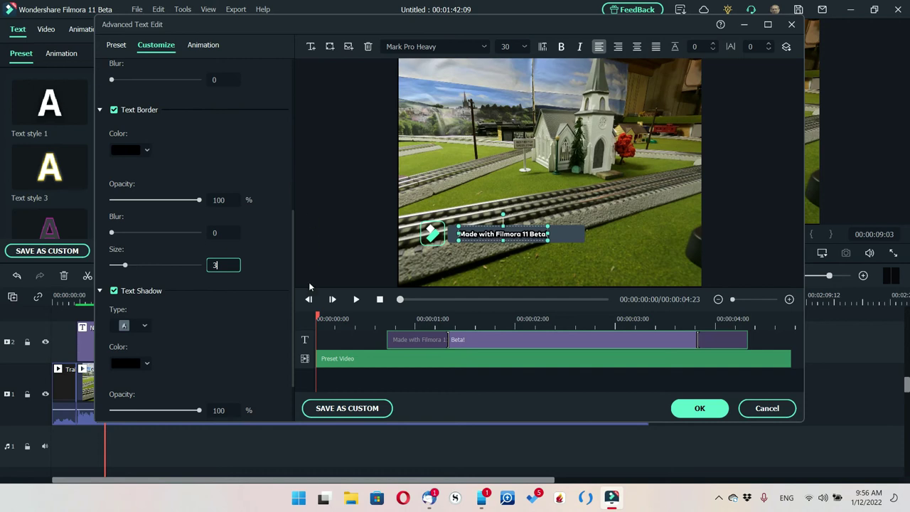
click(701, 408)
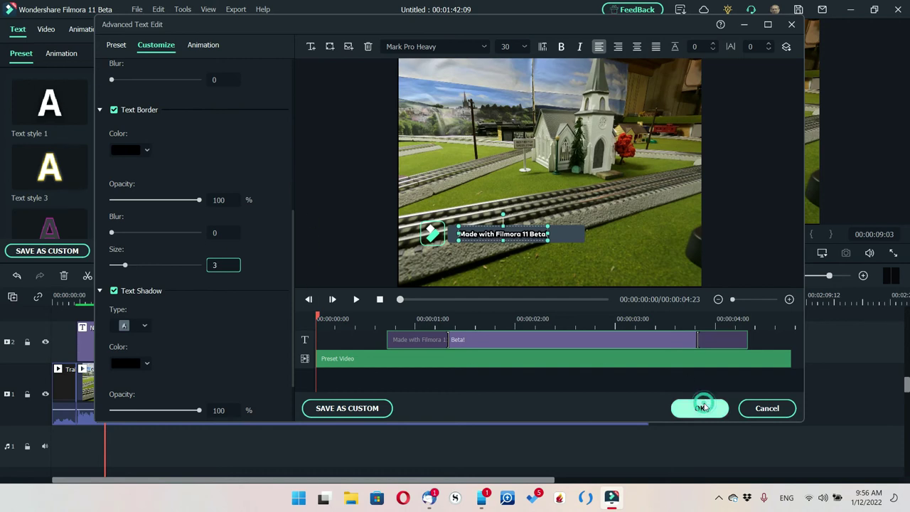
click(425, 250)
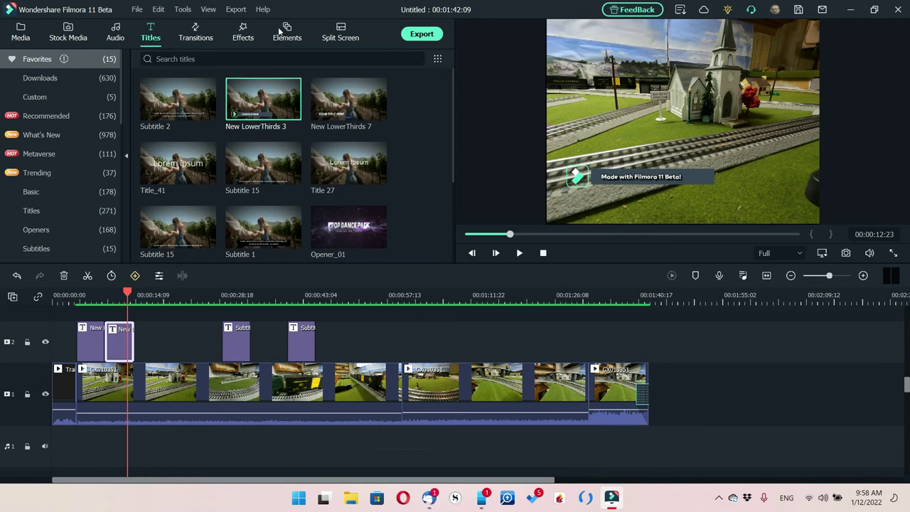
Filter the recommended effects to free ones, browse them, and look through the favorite effects.
click(242, 36)
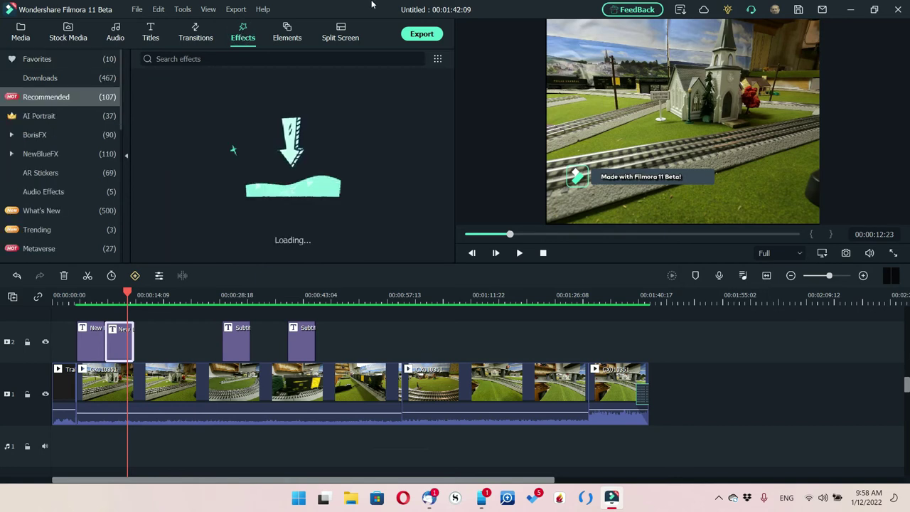
click(437, 59)
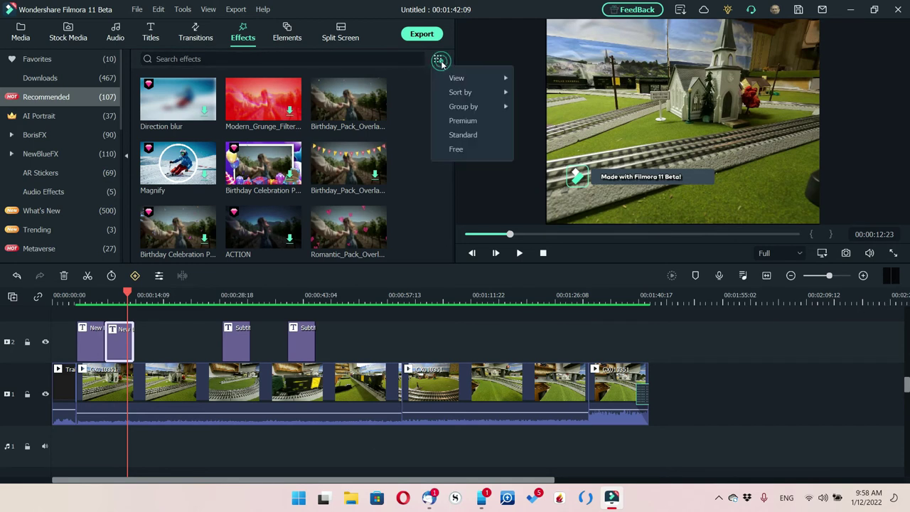
click(472, 149)
drag(452, 131, 464, 235)
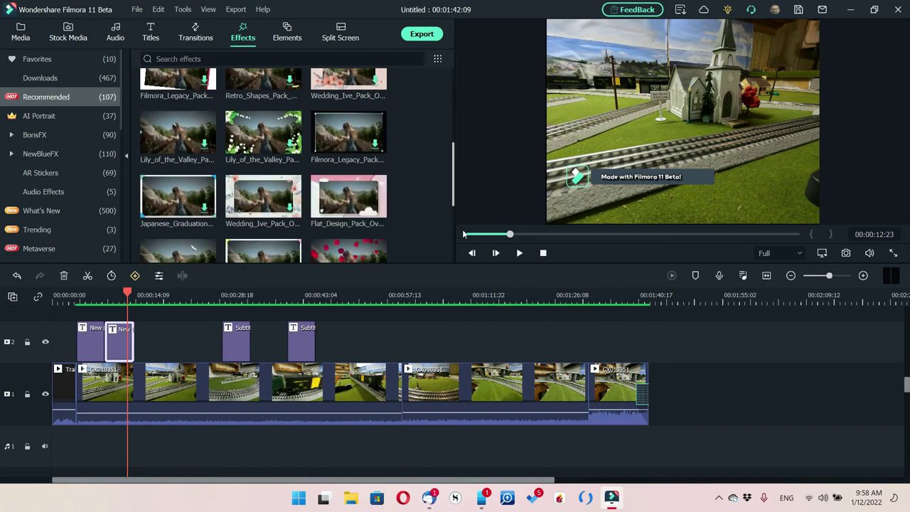
click(47, 63)
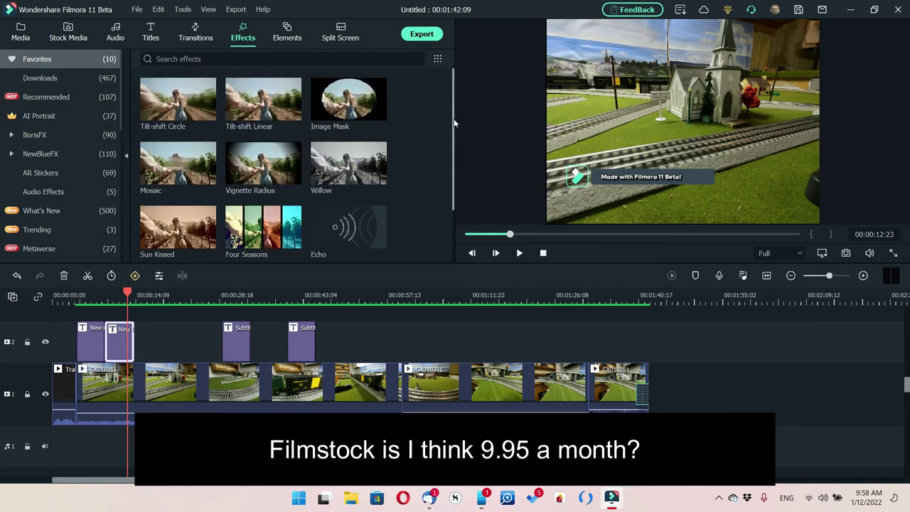
mouse_move(354, 169)
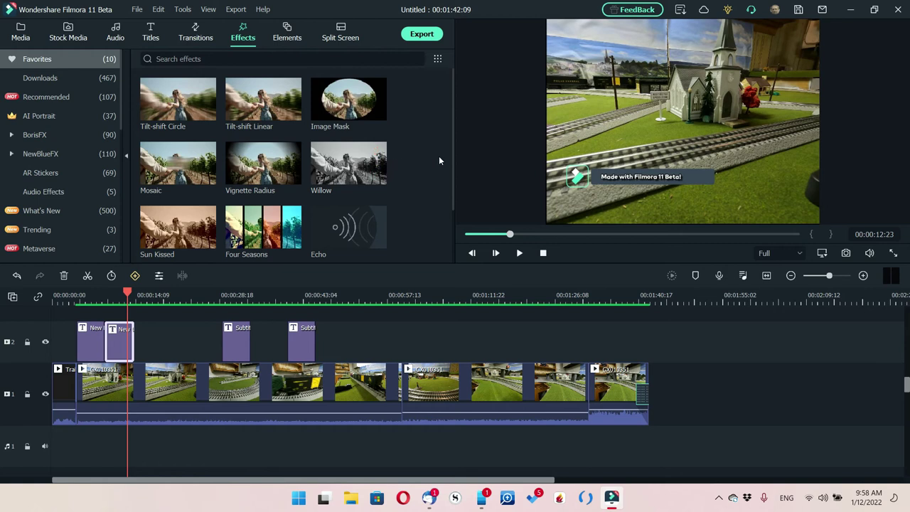
mouse_move(451, 158)
mouse_down()
mouse_move(454, 211)
mouse_move(449, 165)
mouse_up()
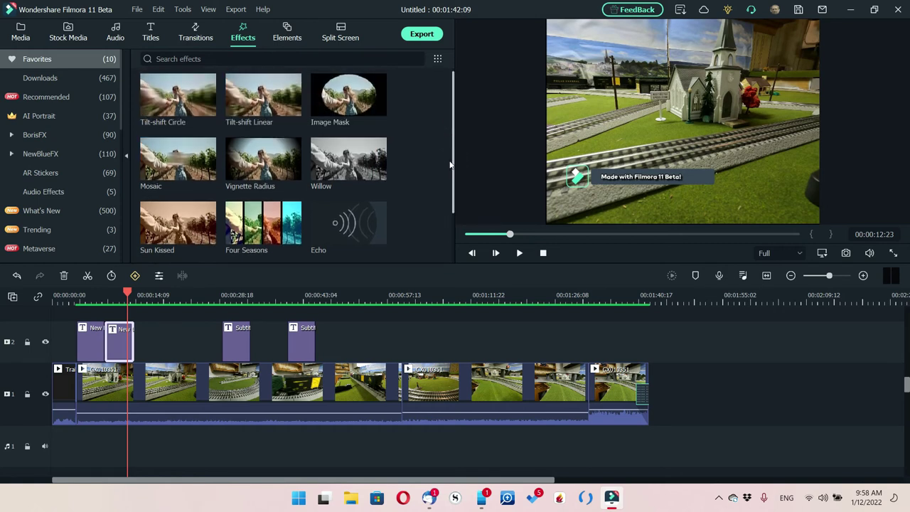
mouse_move(232, 168)
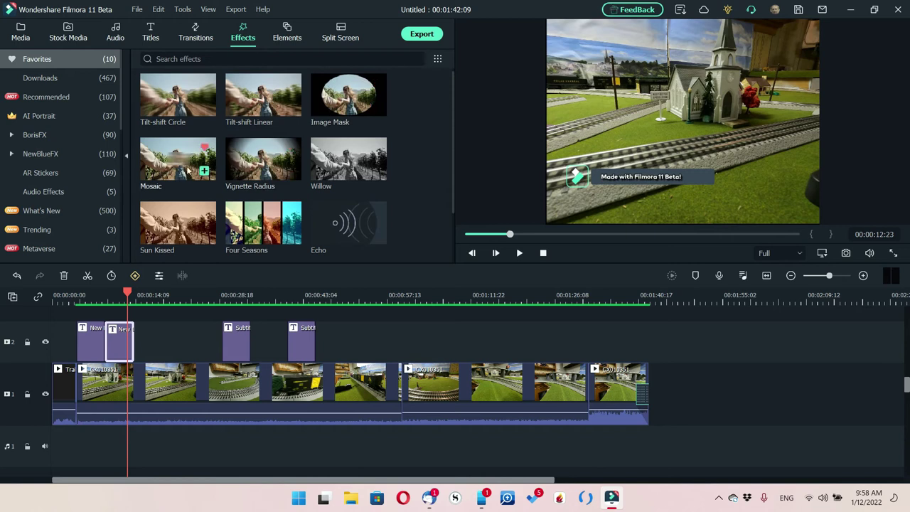
Try the Sun Kissed effect on the first GX010351 clip, check a frame further along the clip, and undo the effect.
click(165, 235)
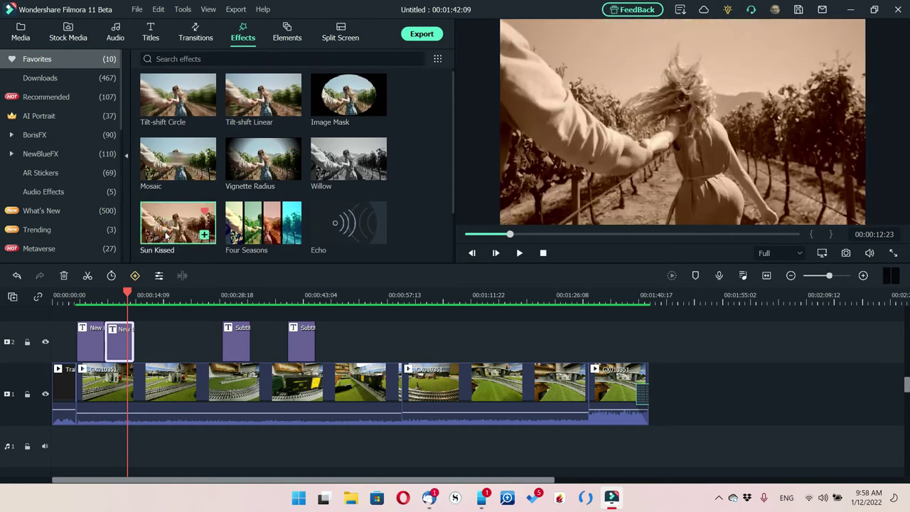
drag(166, 235, 181, 381)
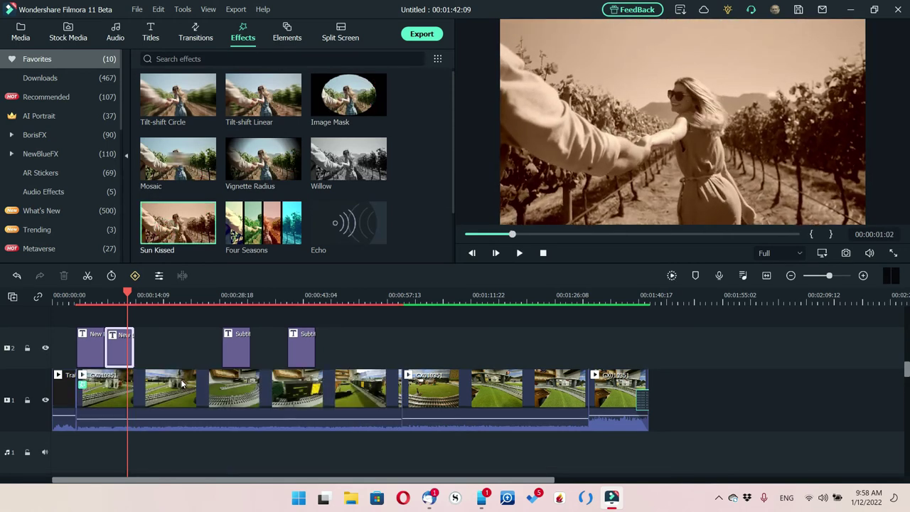
click(221, 296)
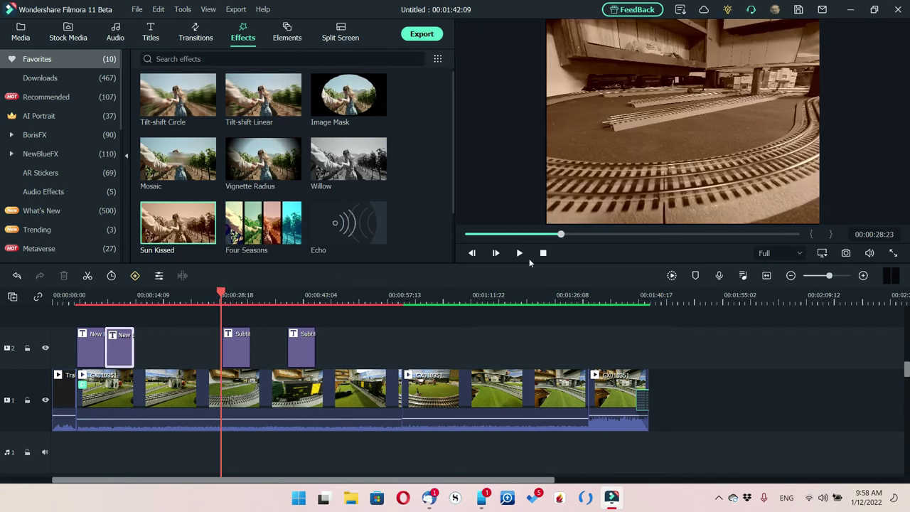
key(ctrl+z)
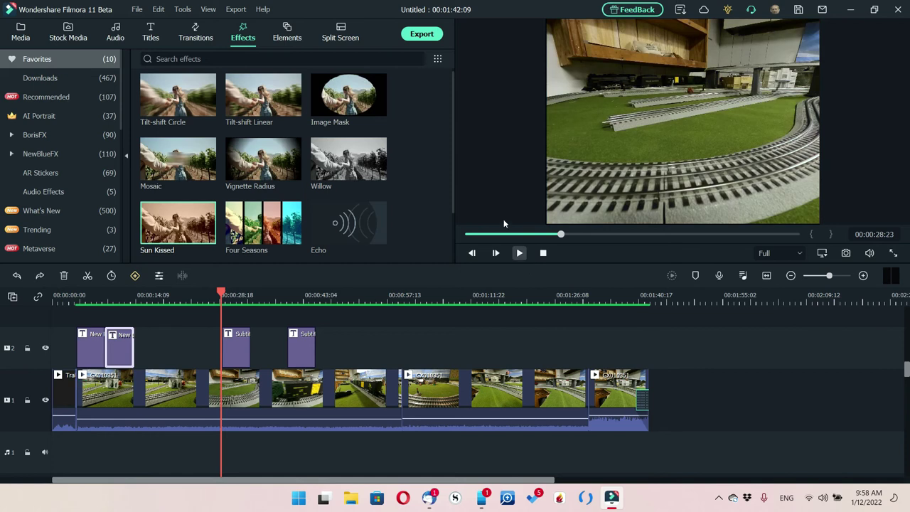
Start a local MP4 export of the project and name the output file "test video footage".
click(415, 35)
click(466, 122)
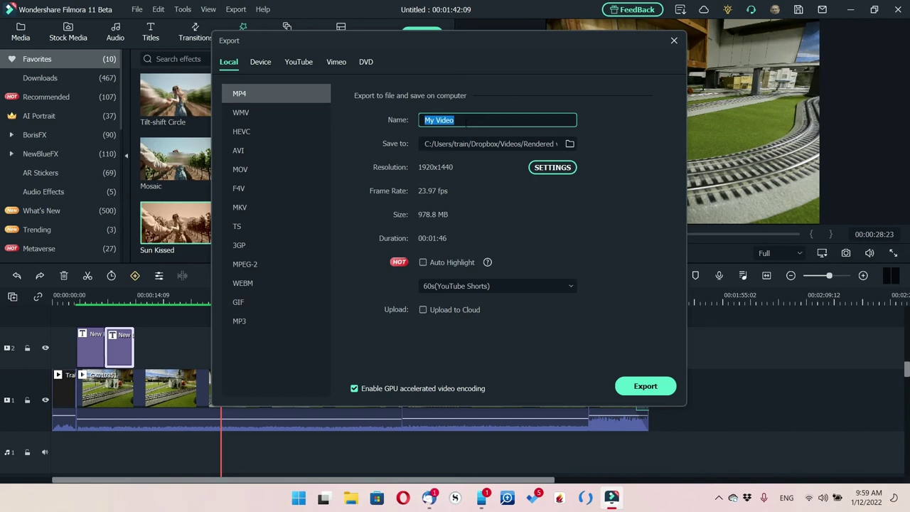
key(BackSpace)
text(test video footage)
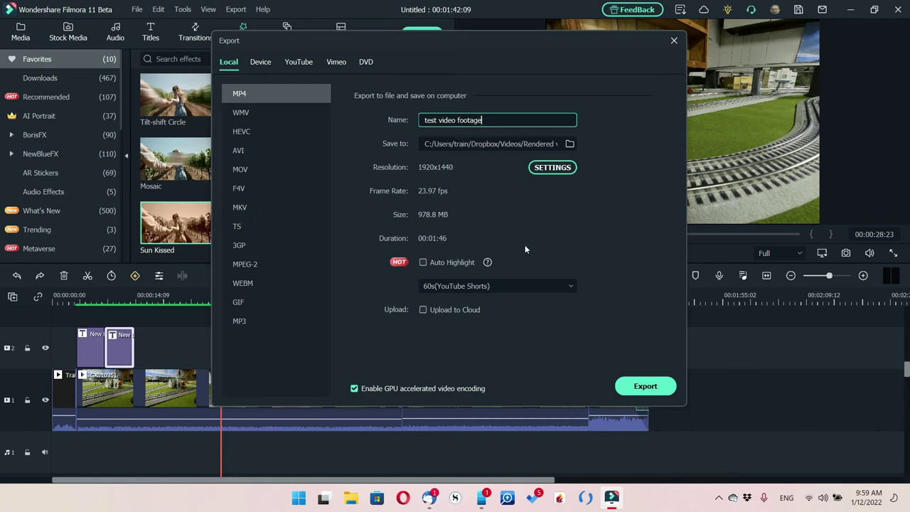
Set the export resolution to 3840x2160 and choose a frame rate of 23.97 fps in the video settings.
click(555, 167)
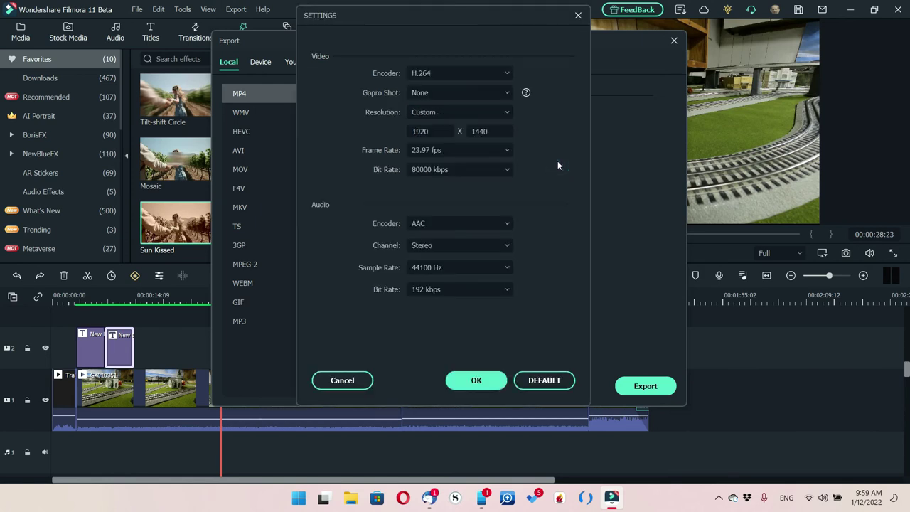
click(506, 114)
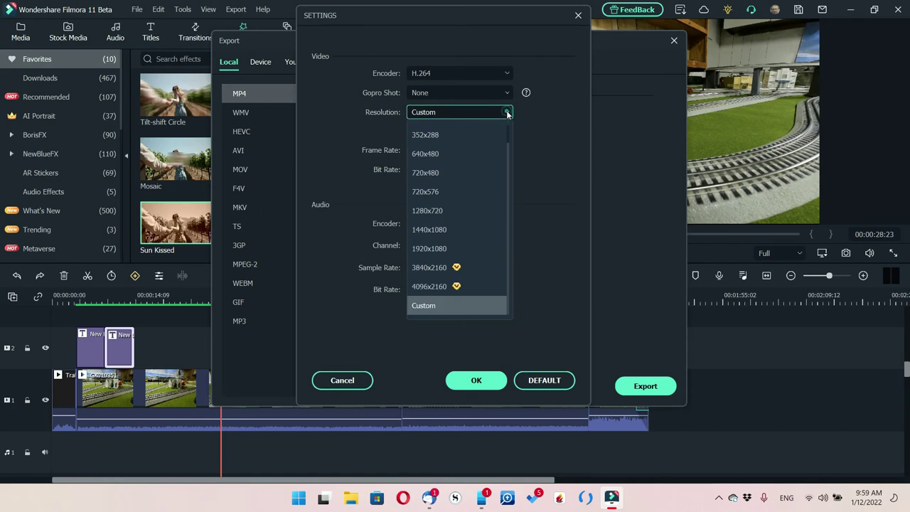
click(483, 272)
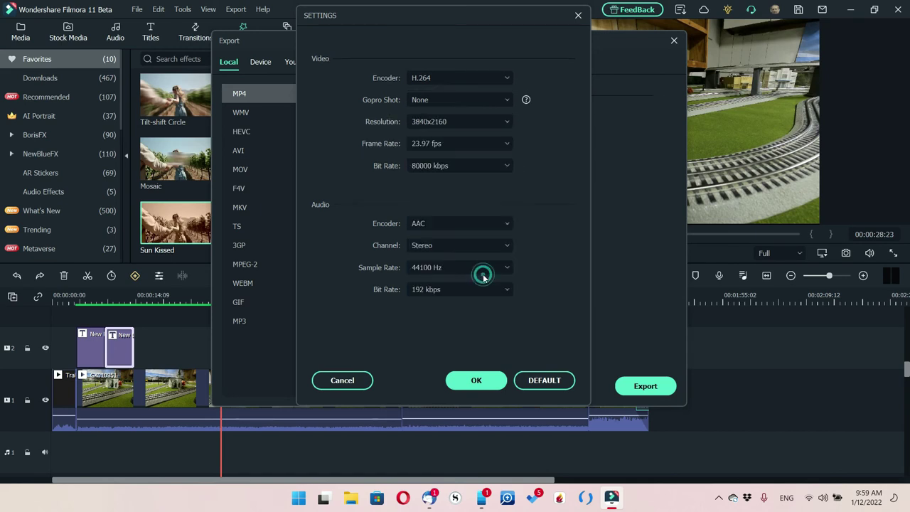
click(507, 122)
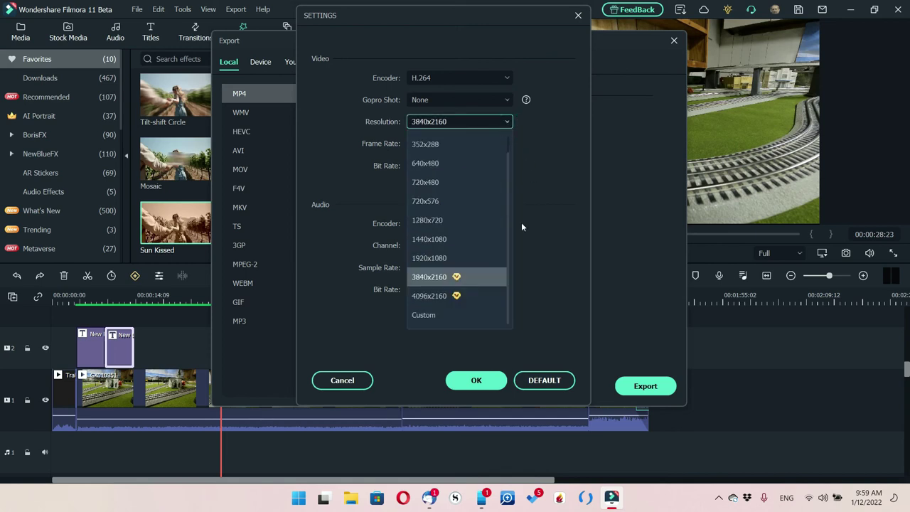
click(540, 147)
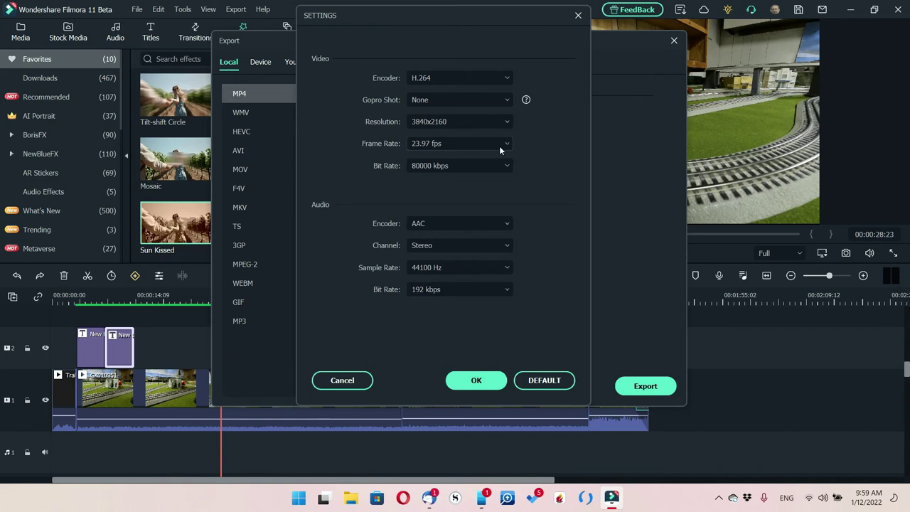
click(505, 144)
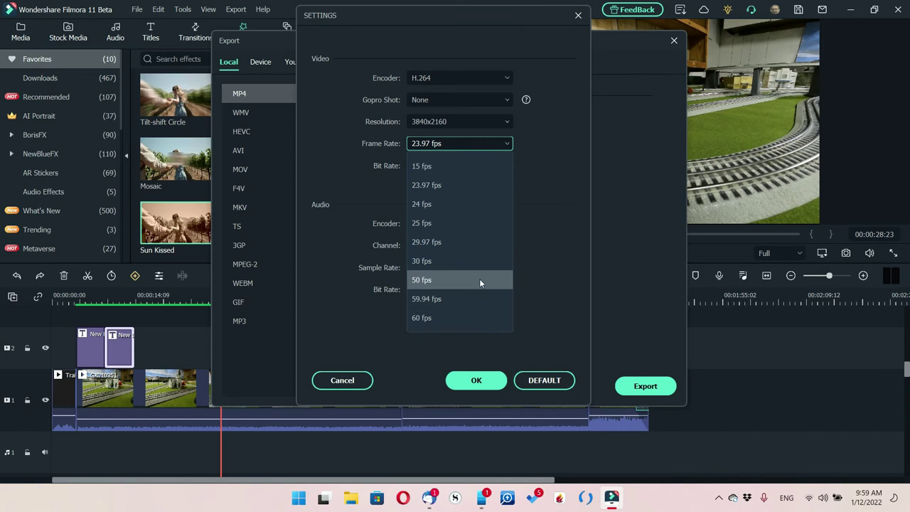
click(493, 185)
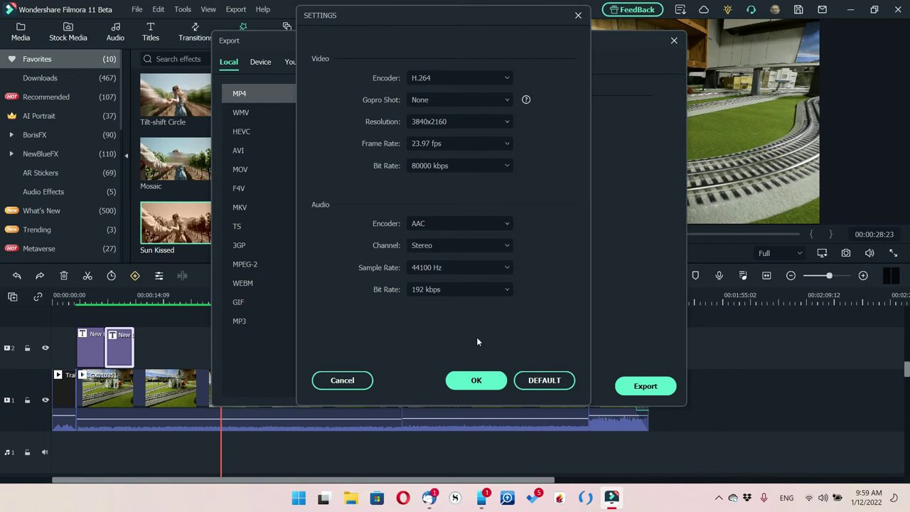
Set the GoPro Shot quality to High and check the help for this option.
click(508, 103)
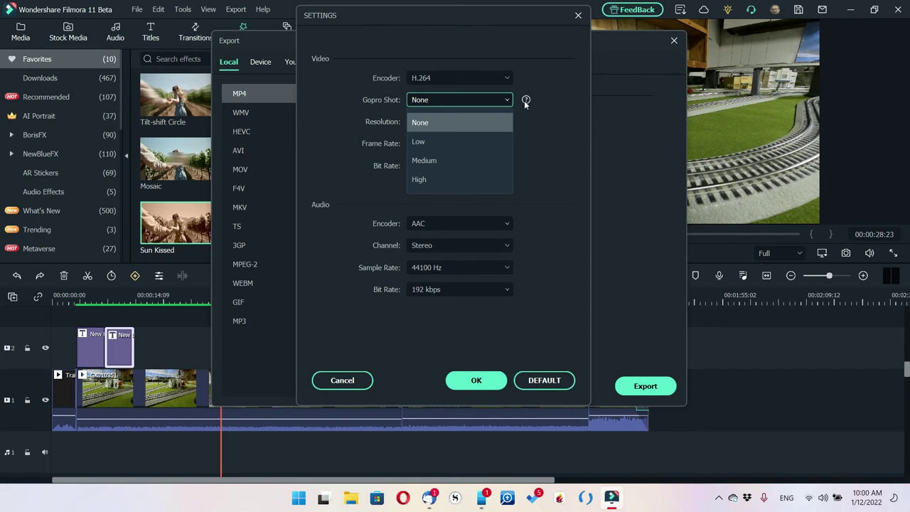
click(525, 100)
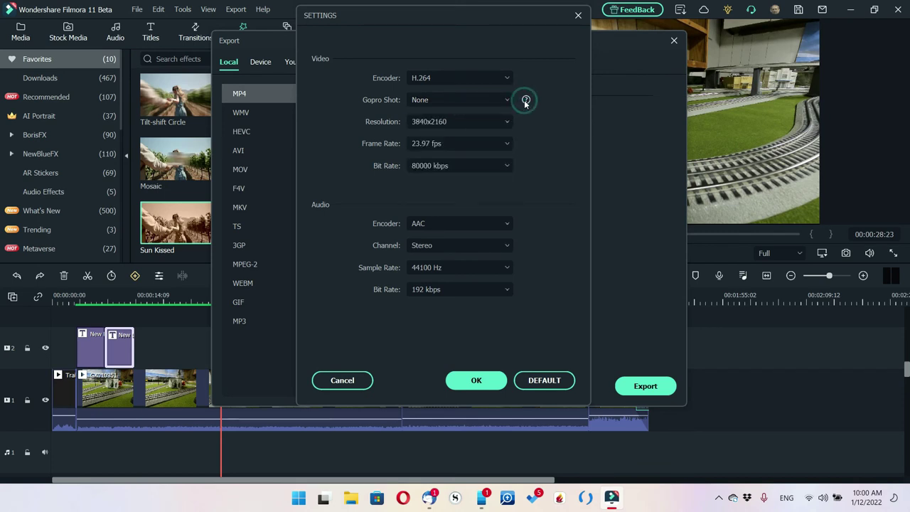
click(526, 101)
click(526, 101)
click(492, 99)
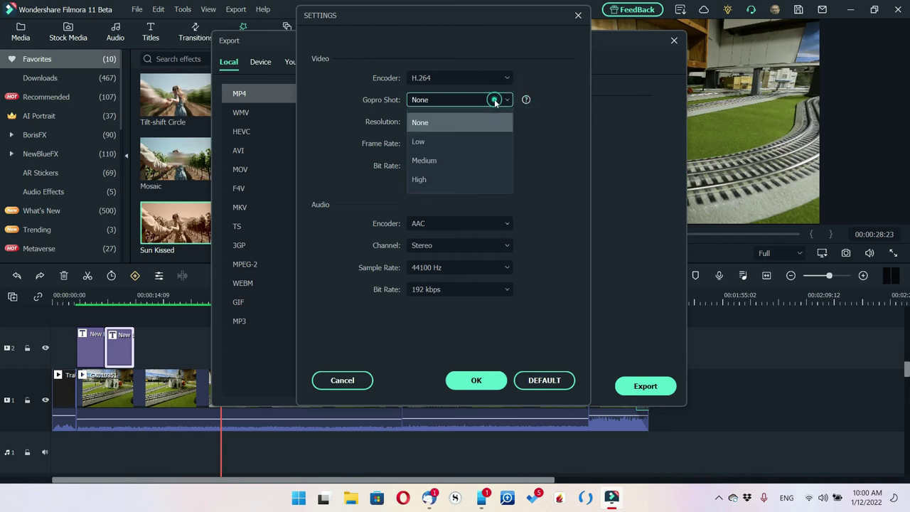
click(467, 176)
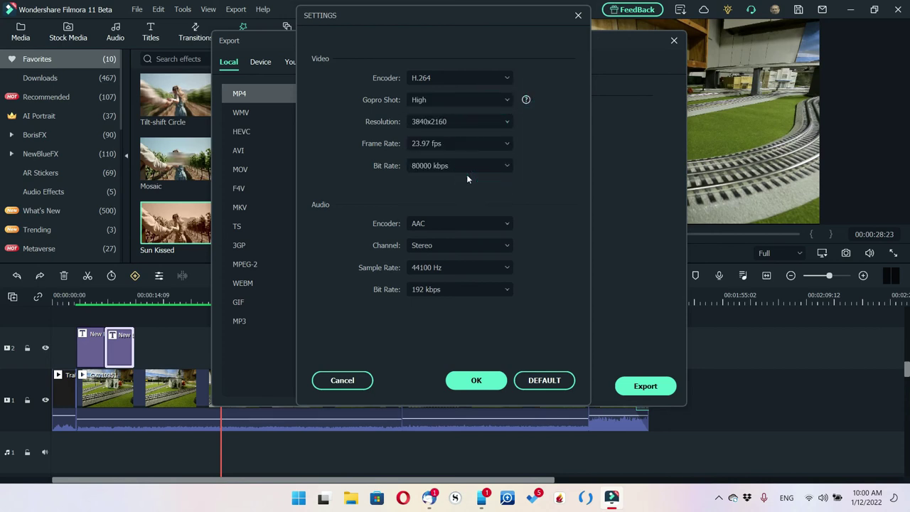
click(526, 99)
mouse_move(526, 101)
Keep the H.264 video encoder, accept the export settings and export the video.
click(445, 78)
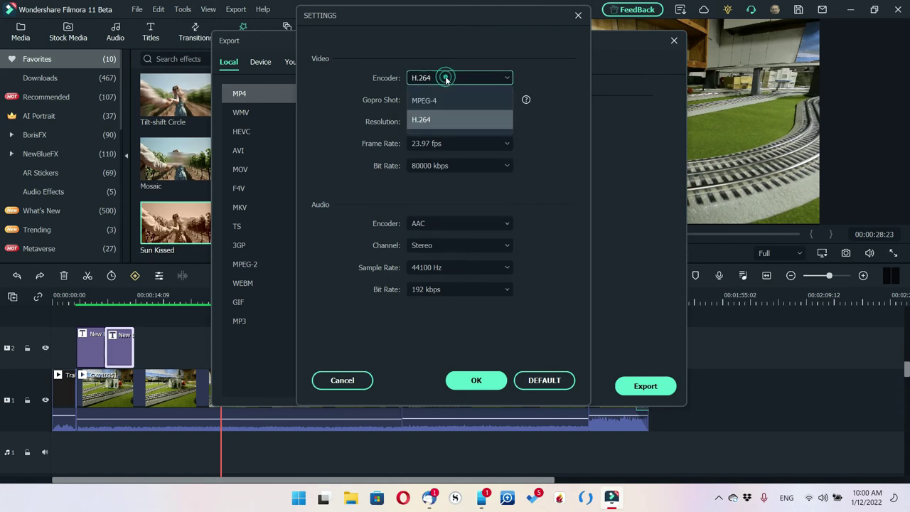
click(539, 159)
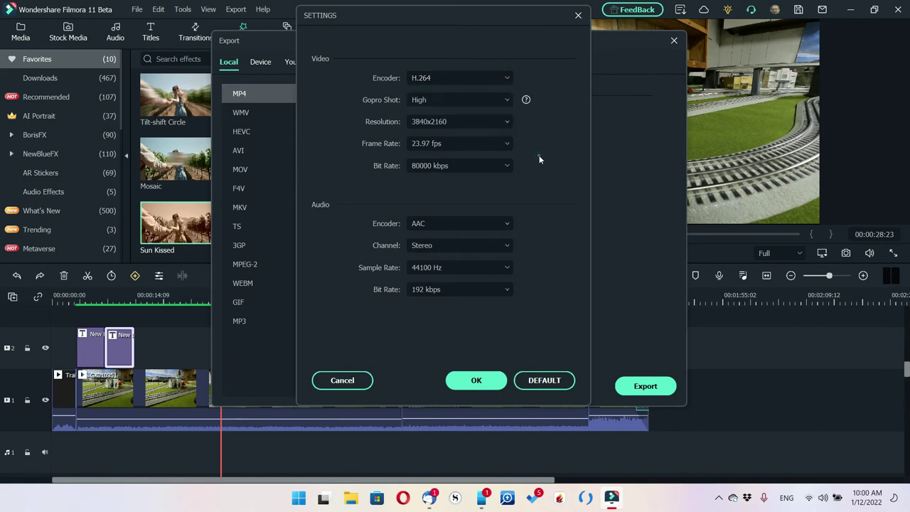
click(477, 382)
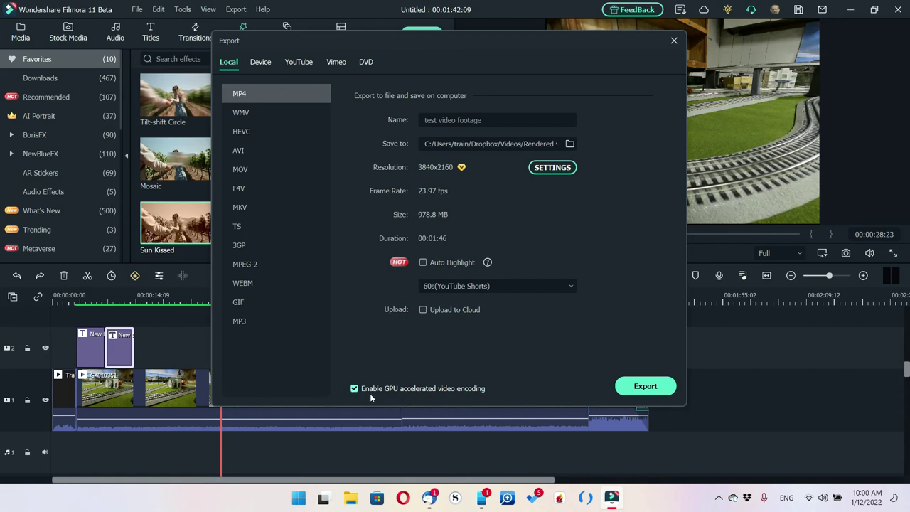
click(636, 384)
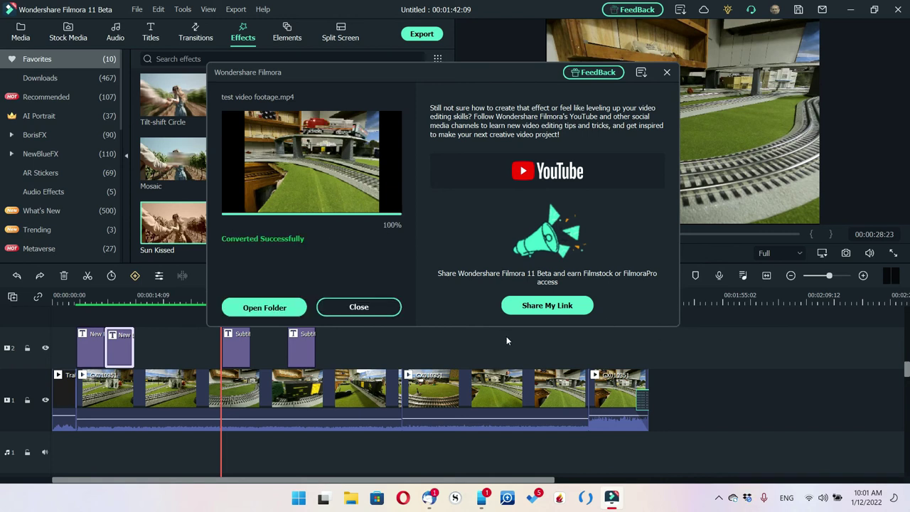
Open the folder of the exported video and delete "test video footage.mp4" everywhere.
click(259, 307)
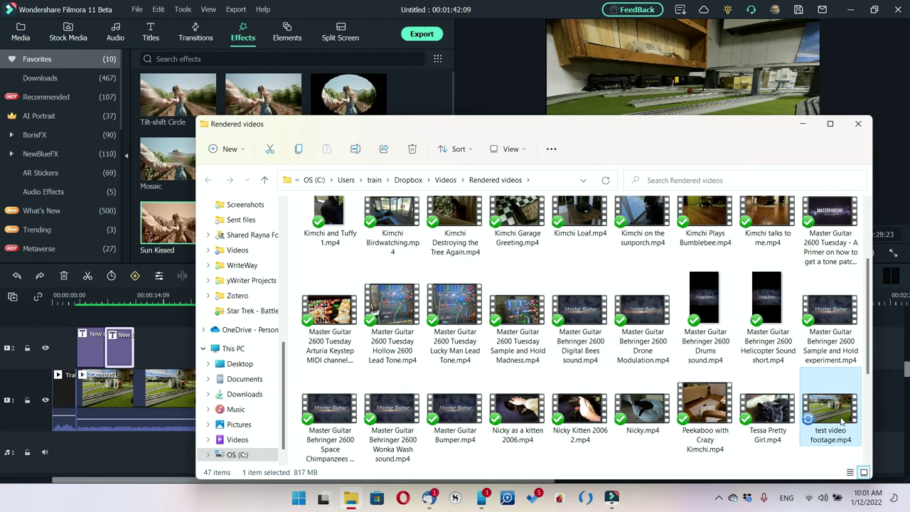
key(Delete)
click(857, 125)
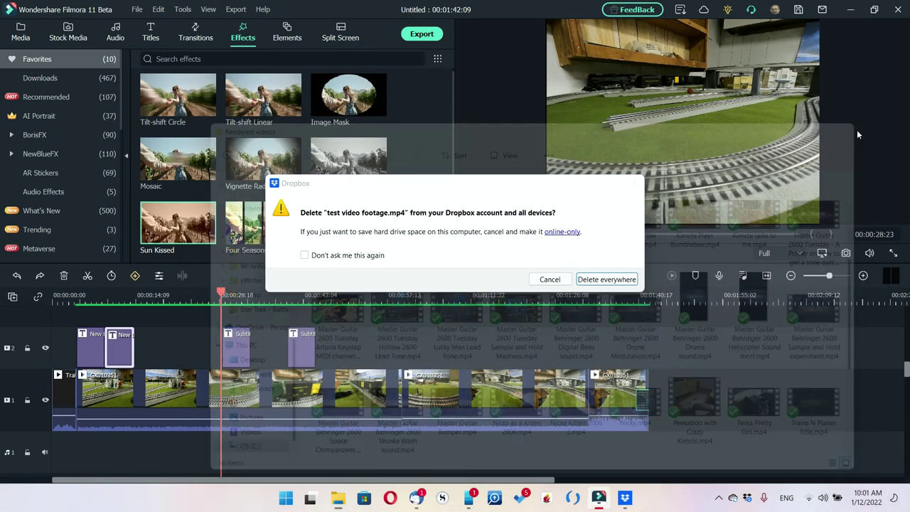
click(604, 279)
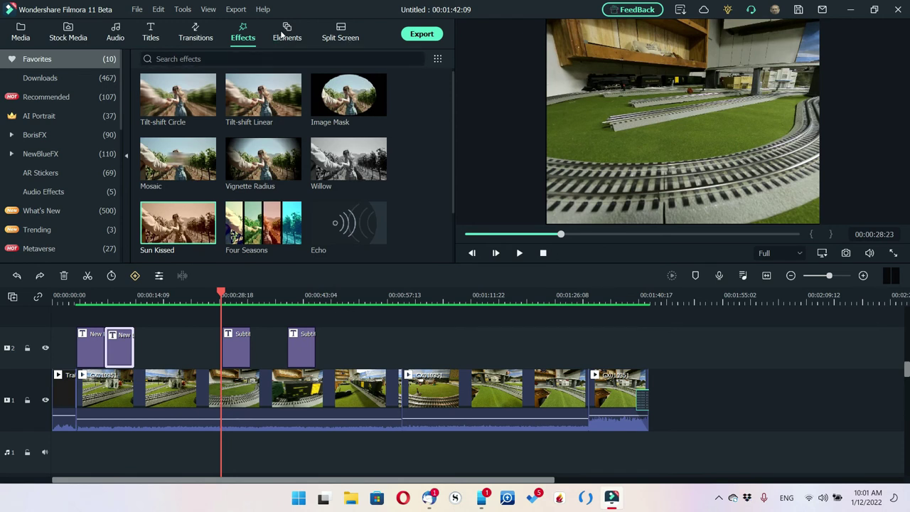
Look through the BorisFX and NewBlueFX effect categories and their subcategories.
click(71, 142)
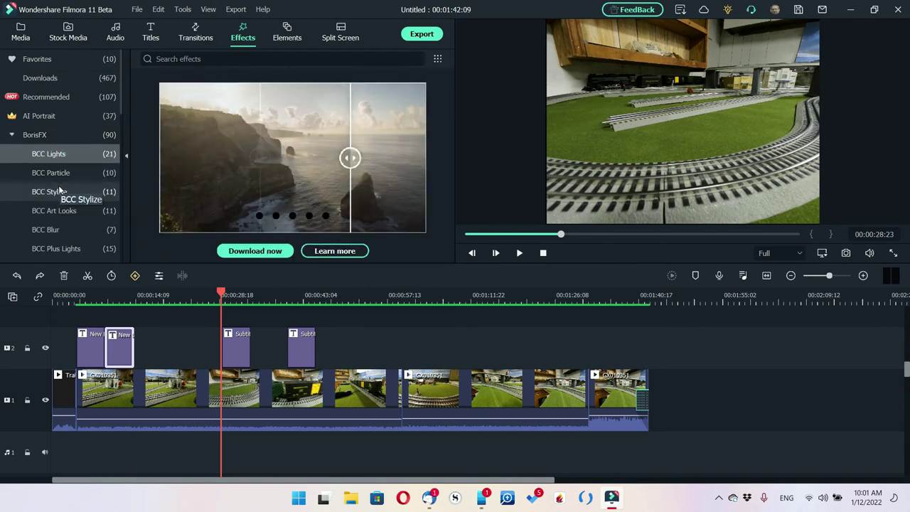
click(64, 173)
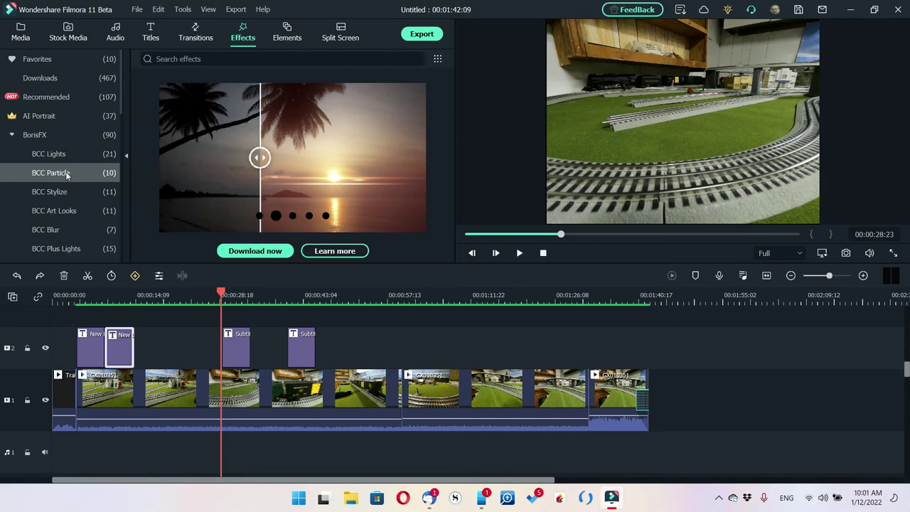
click(61, 192)
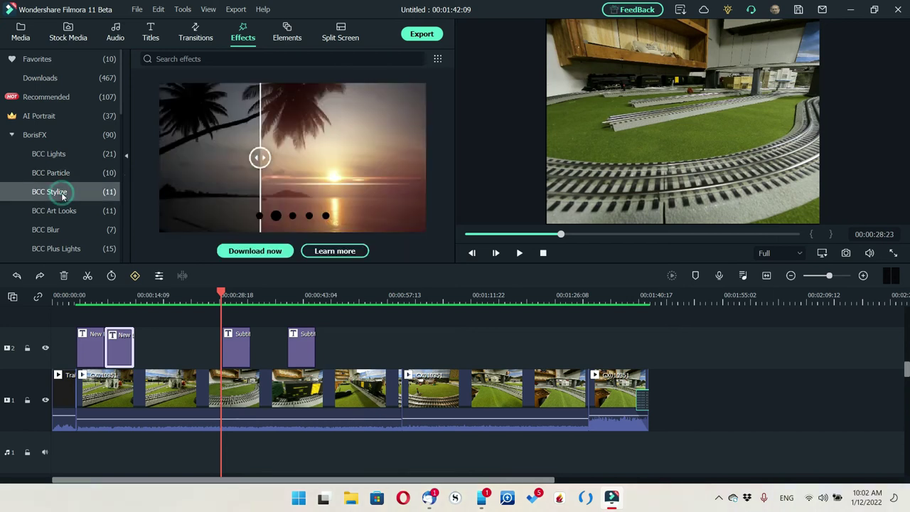
click(63, 210)
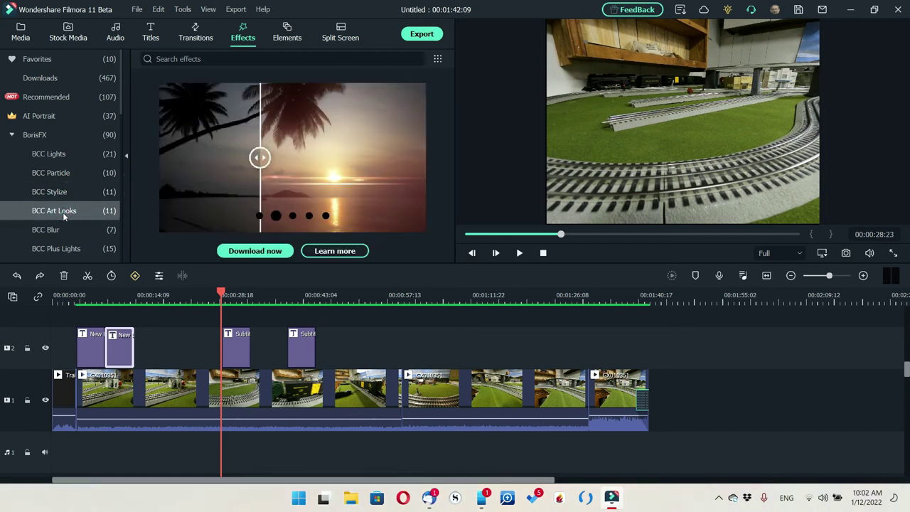
drag(122, 98, 122, 134)
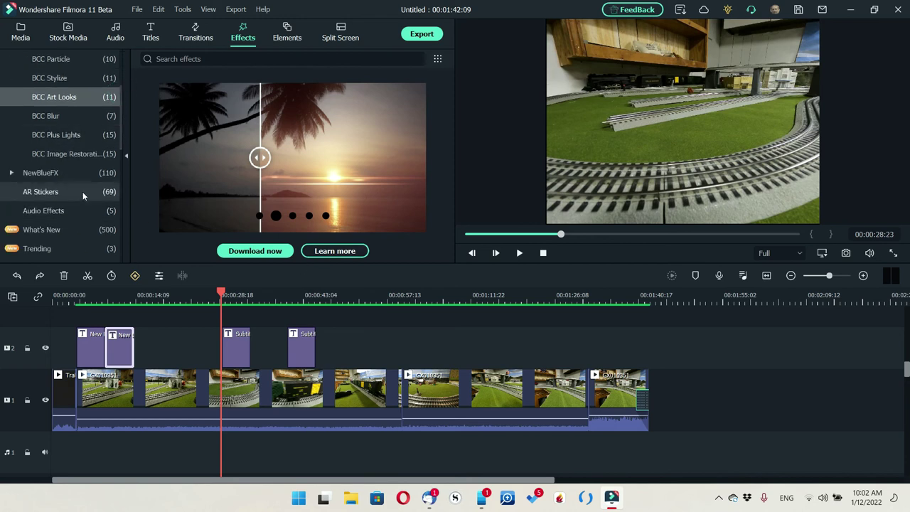
click(70, 173)
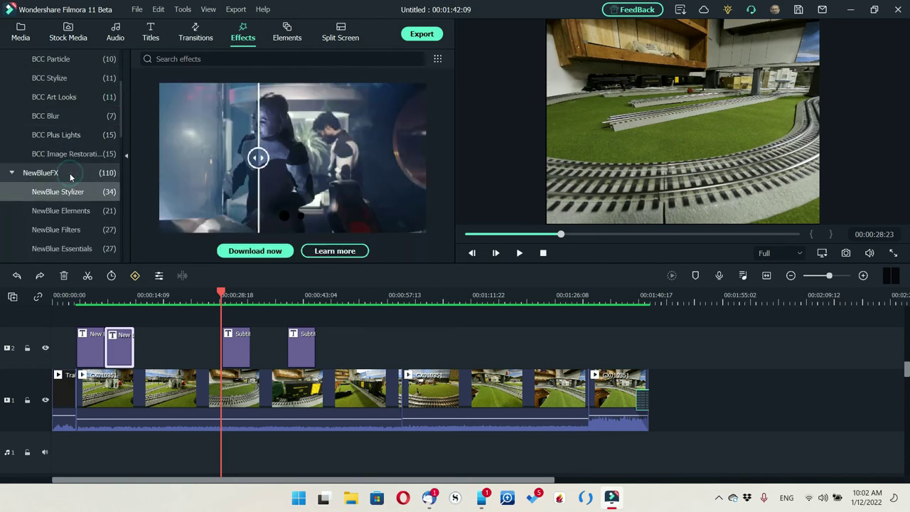
click(63, 212)
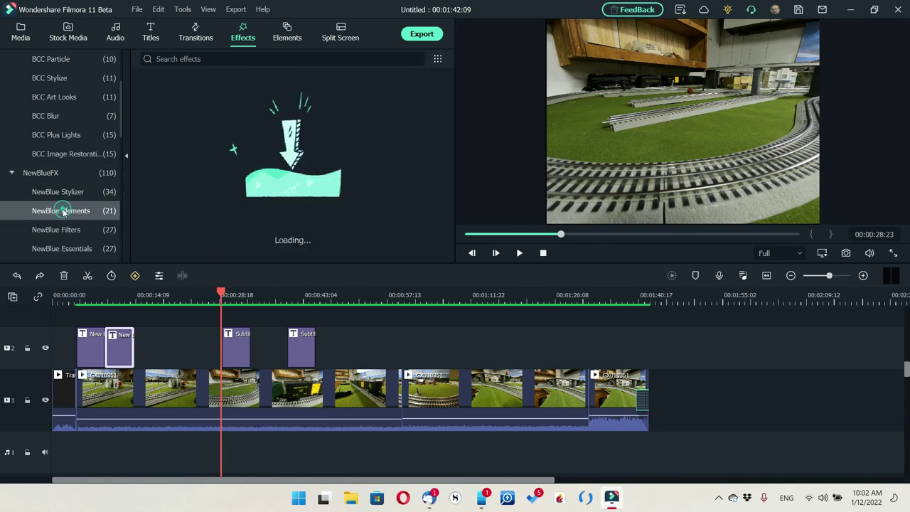
click(85, 228)
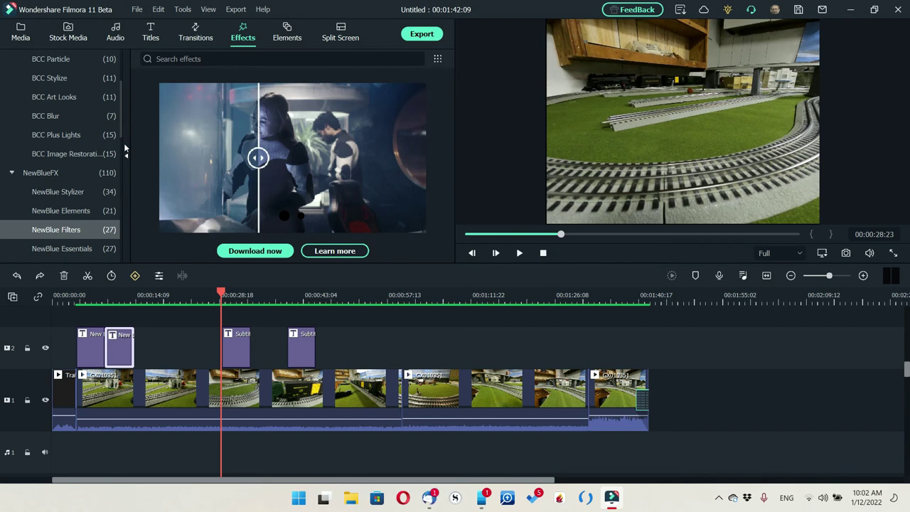
scroll(121, 144, down, 1)
scroll(121, 144, down, 3)
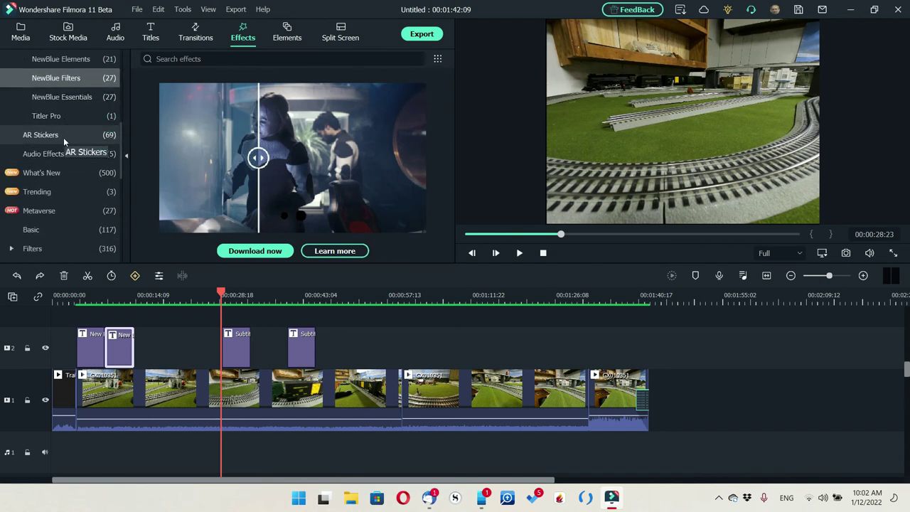
Browse the What's New, Trending, Metaverse and favorite effects, and open the elements library.
click(53, 172)
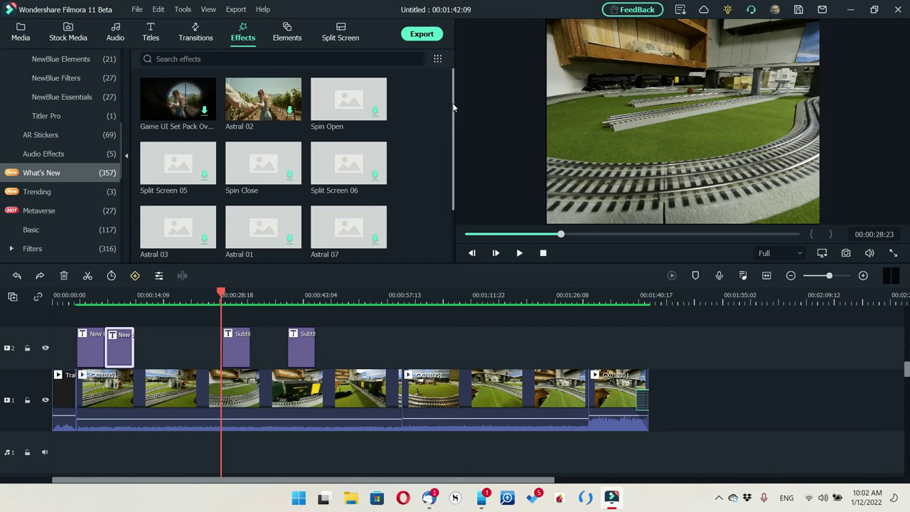
drag(454, 107, 429, 216)
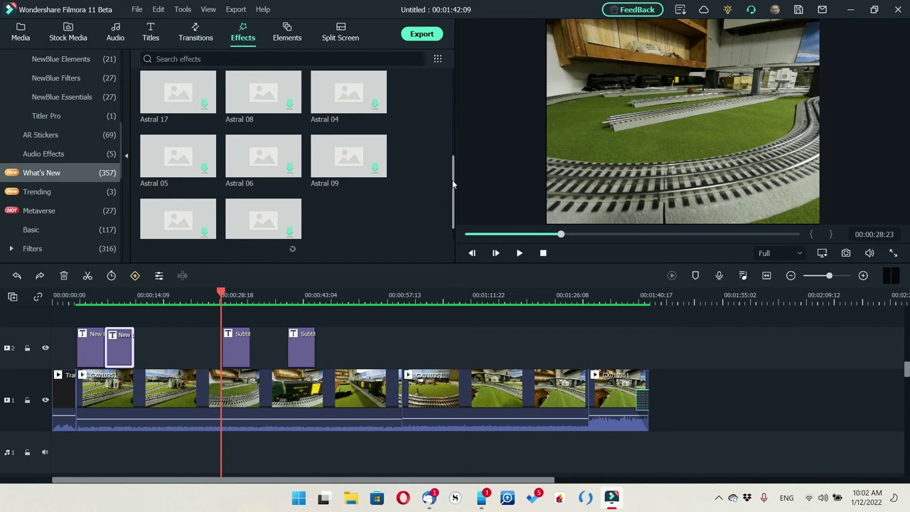
drag(454, 175, 450, 243)
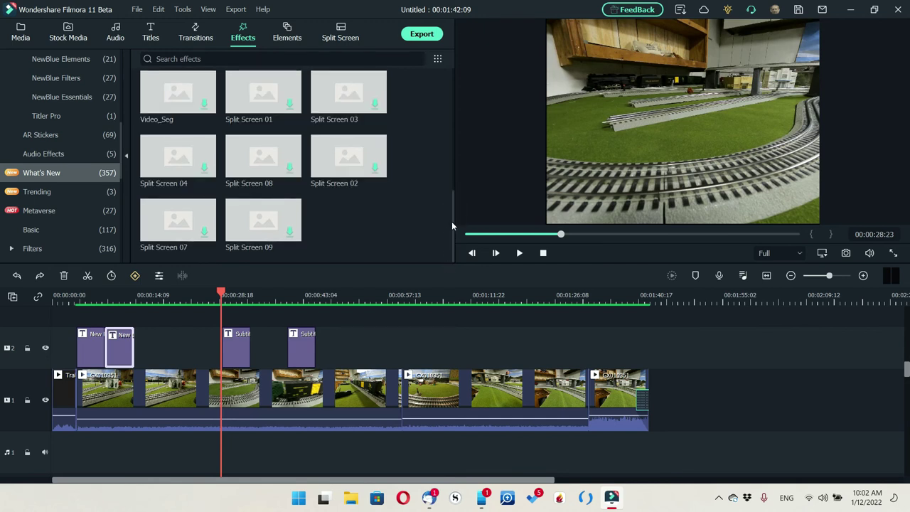
drag(452, 221, 455, 92)
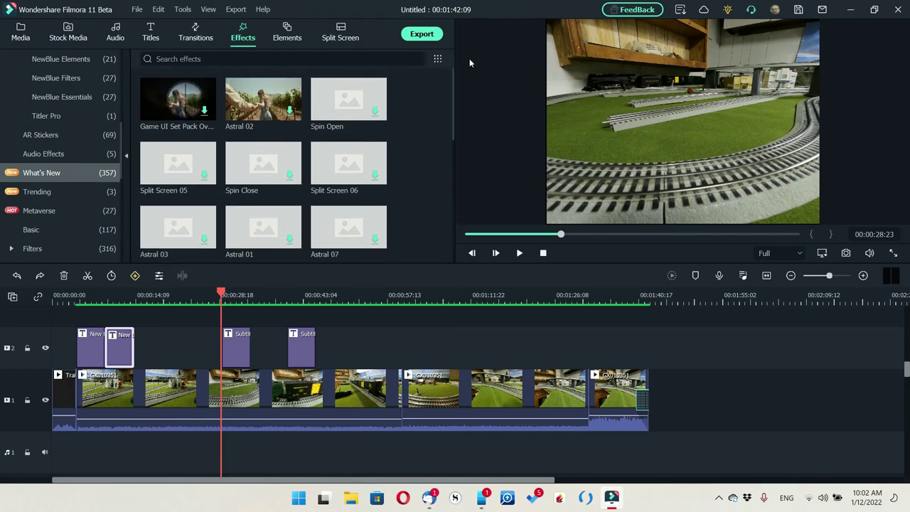
click(32, 192)
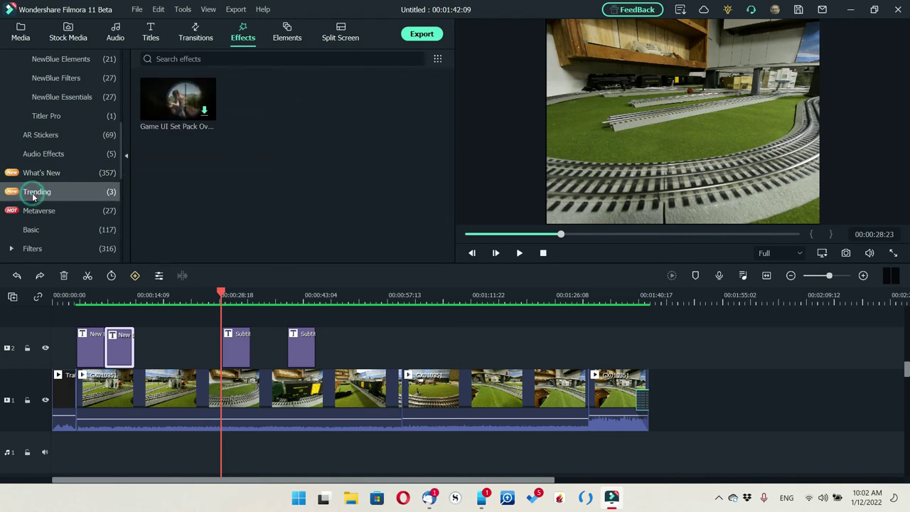
click(59, 211)
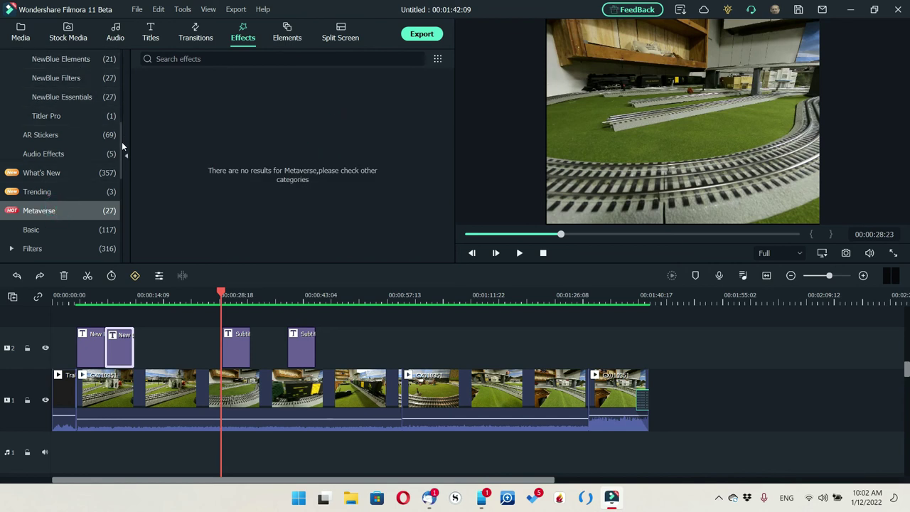
drag(119, 142, 121, 57)
click(78, 59)
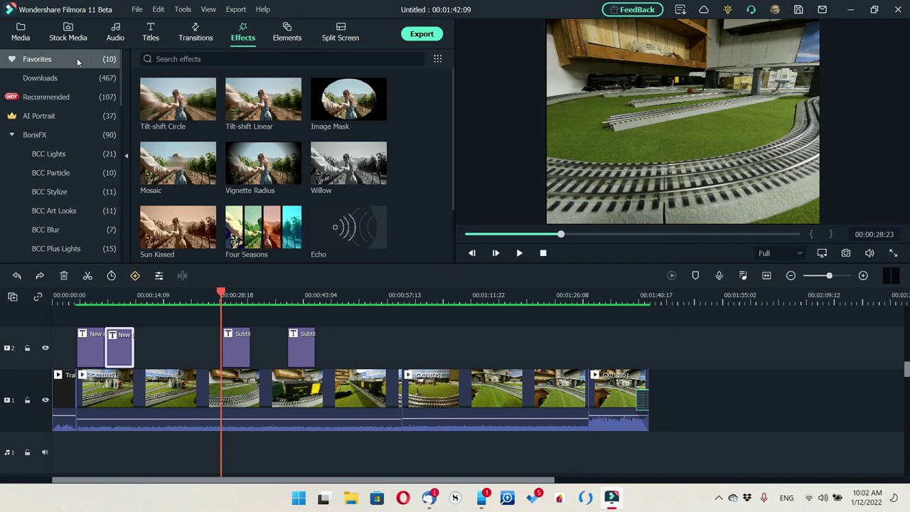
click(288, 33)
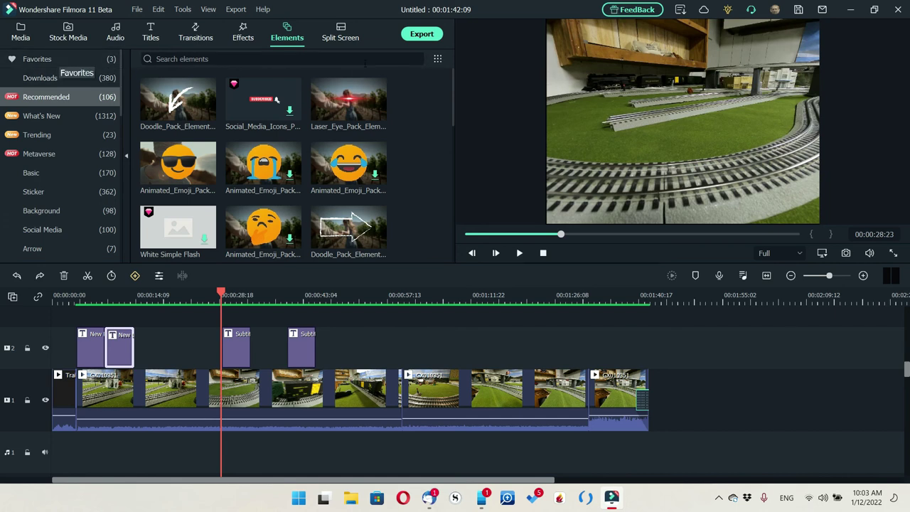
Filter the elements library to free items and look through the favorite elements.
click(437, 59)
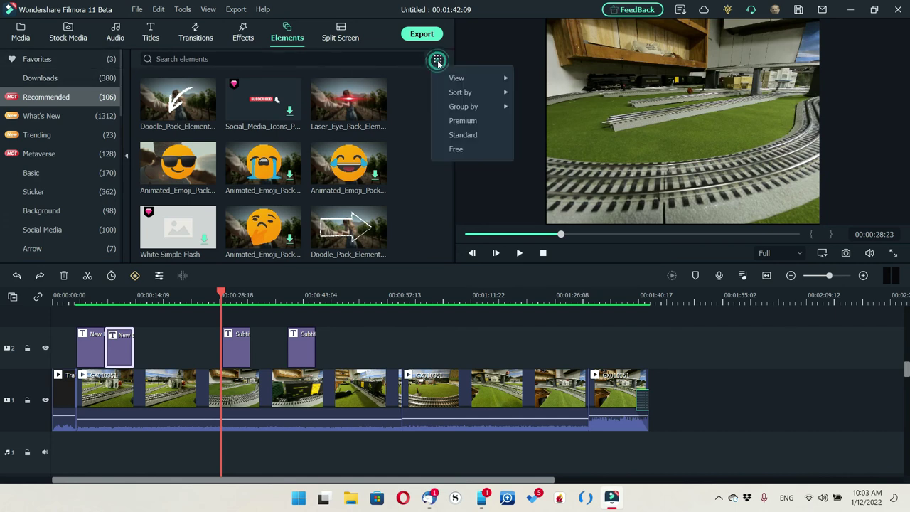
click(455, 149)
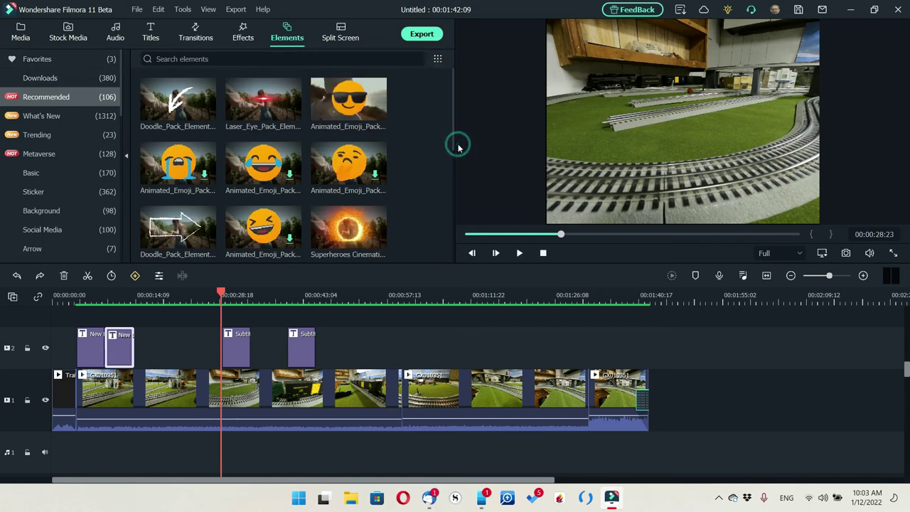
click(39, 60)
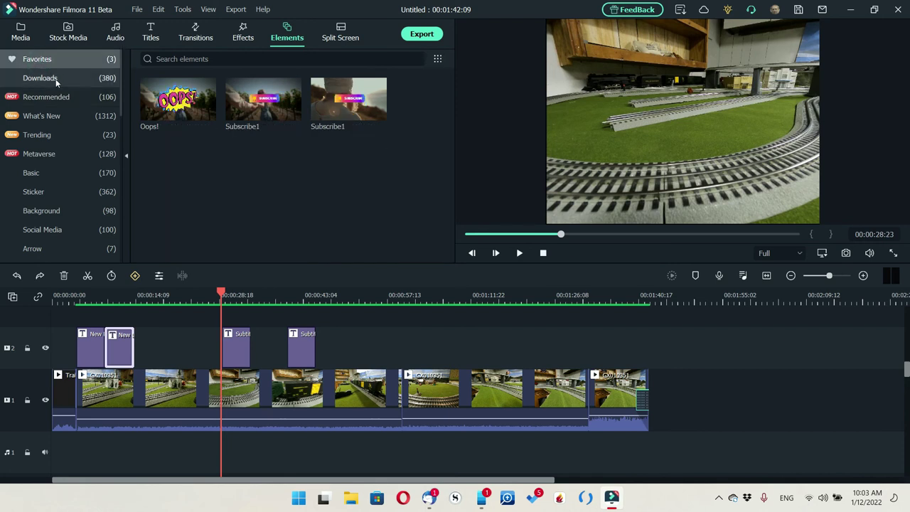
mouse_move(249, 107)
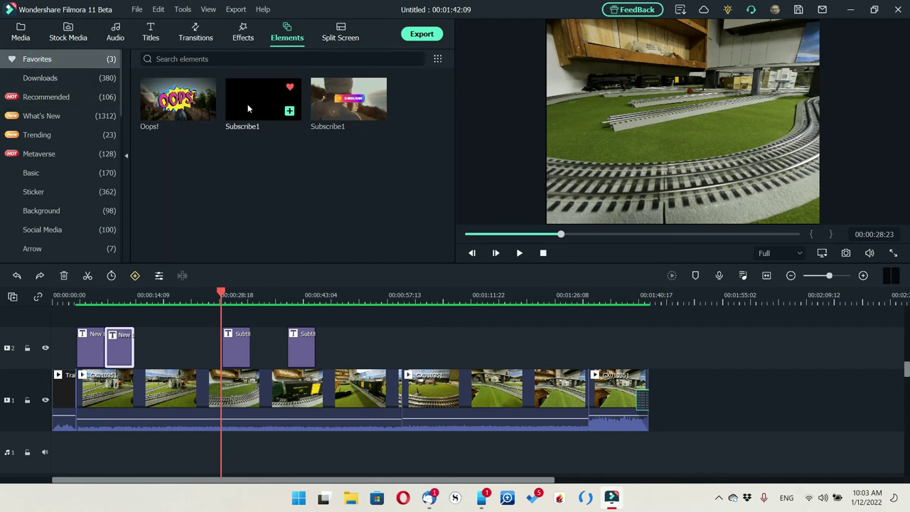
mouse_move(347, 105)
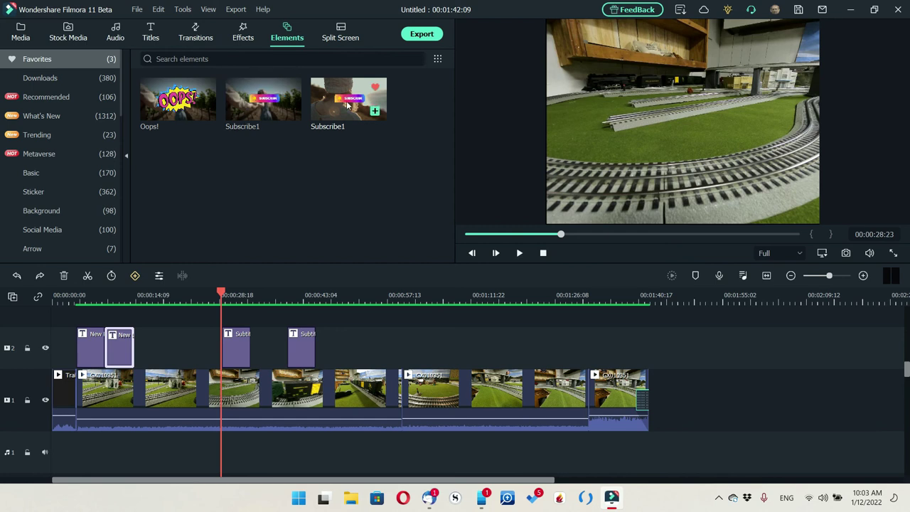
Add the downloaded Intense_Fog element to the second video track, ending where the first train clip meets the next clip.
click(76, 78)
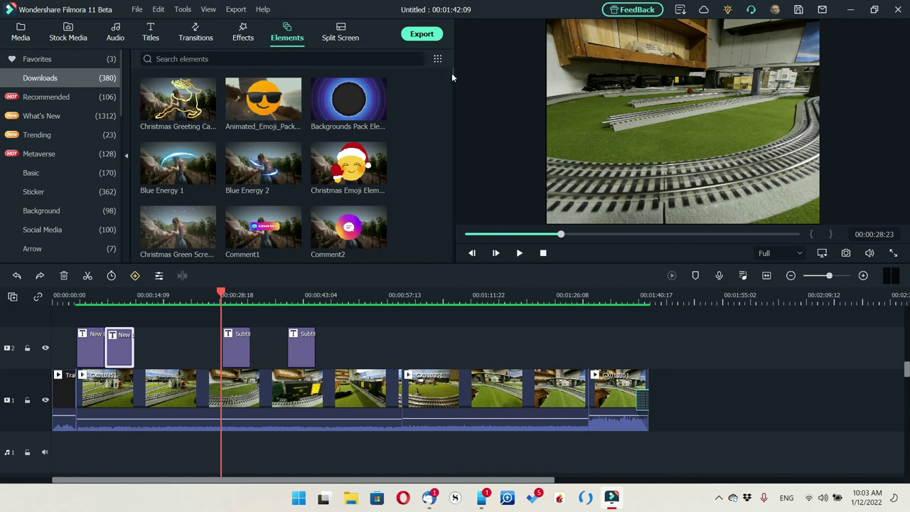
drag(452, 73, 450, 88)
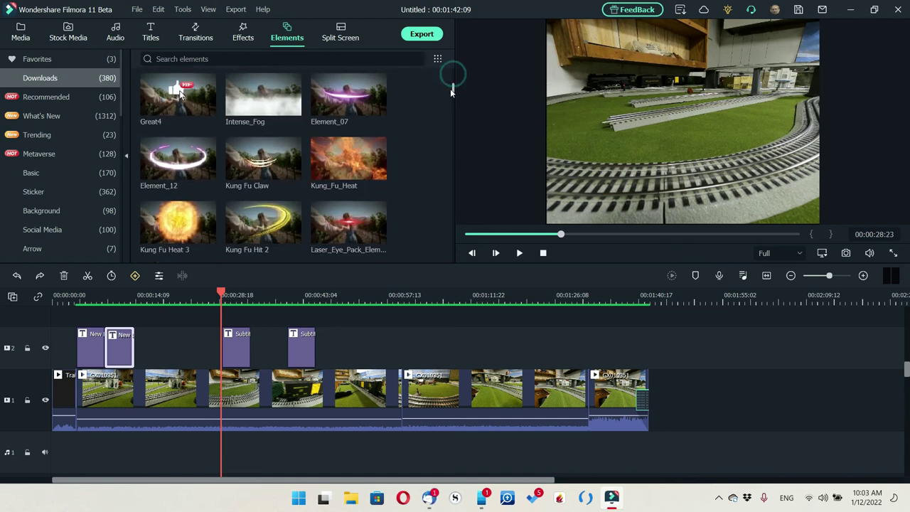
drag(260, 107, 346, 365)
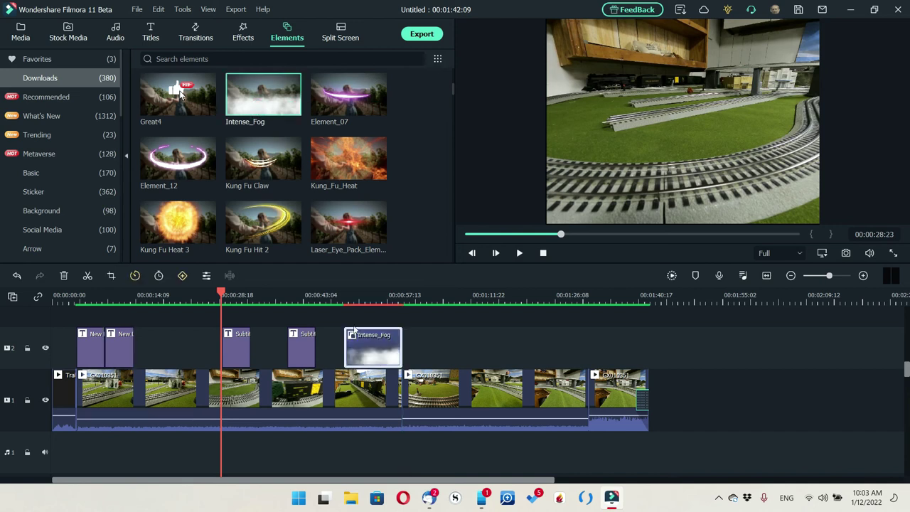
Go to 00:00:55:00 and move the fog overlay down to the lower part of the picture.
click(372, 293)
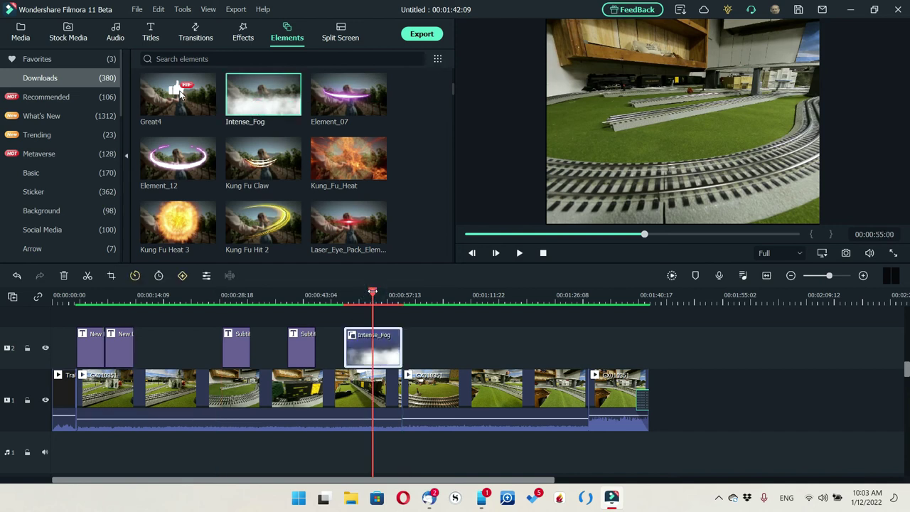
click(643, 171)
drag(642, 168, 641, 193)
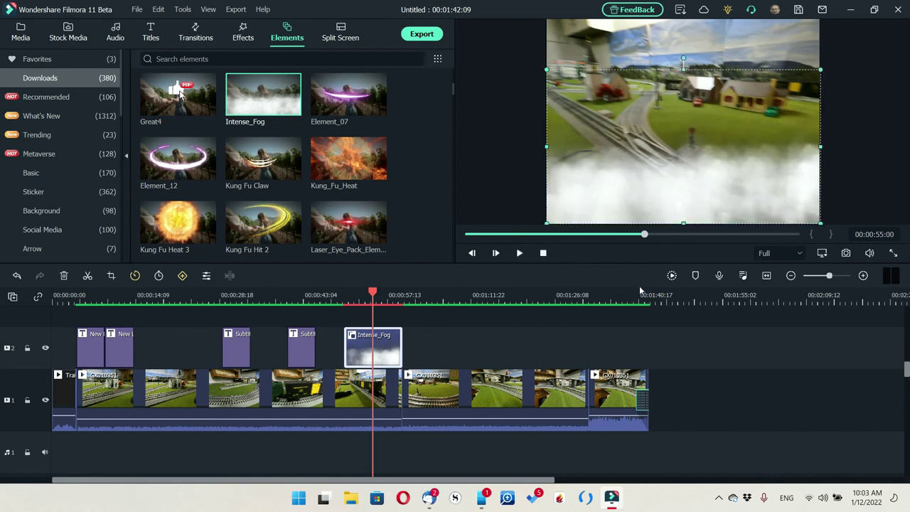
Render the timeline preview and play back the section with the fog overlay.
click(672, 278)
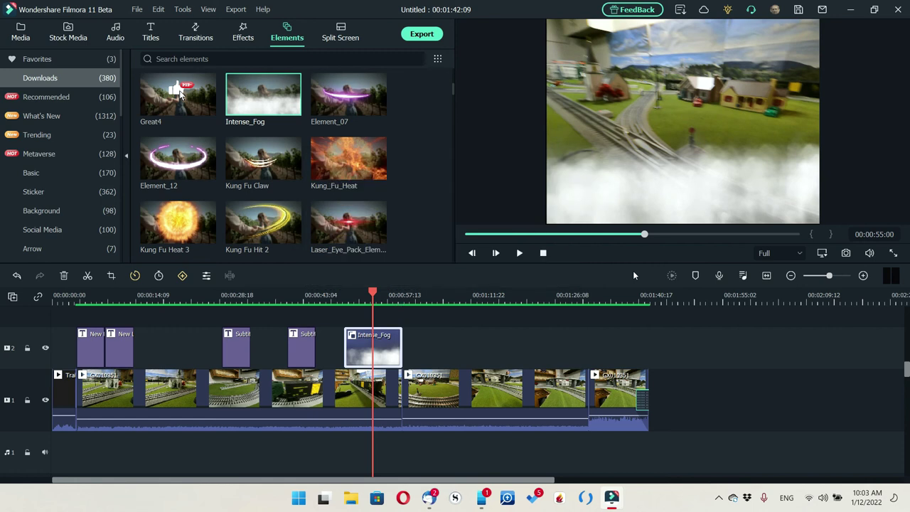
click(520, 253)
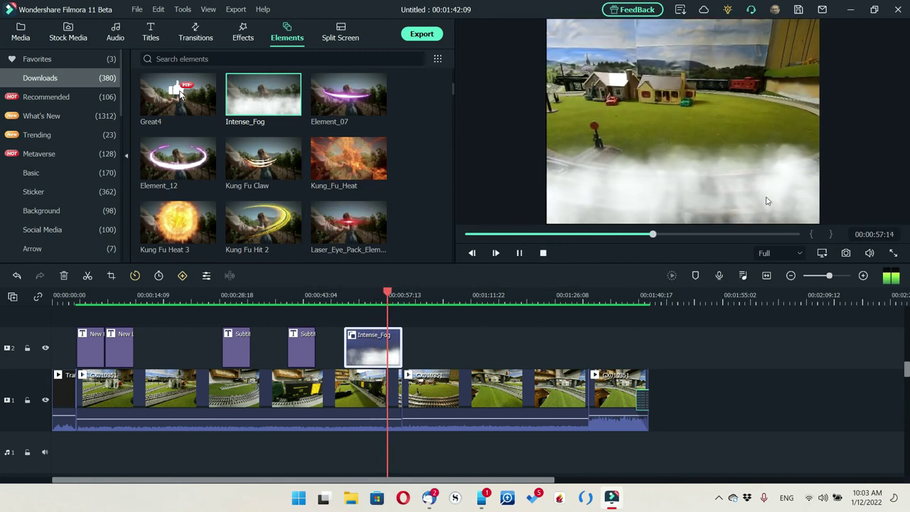
click(522, 254)
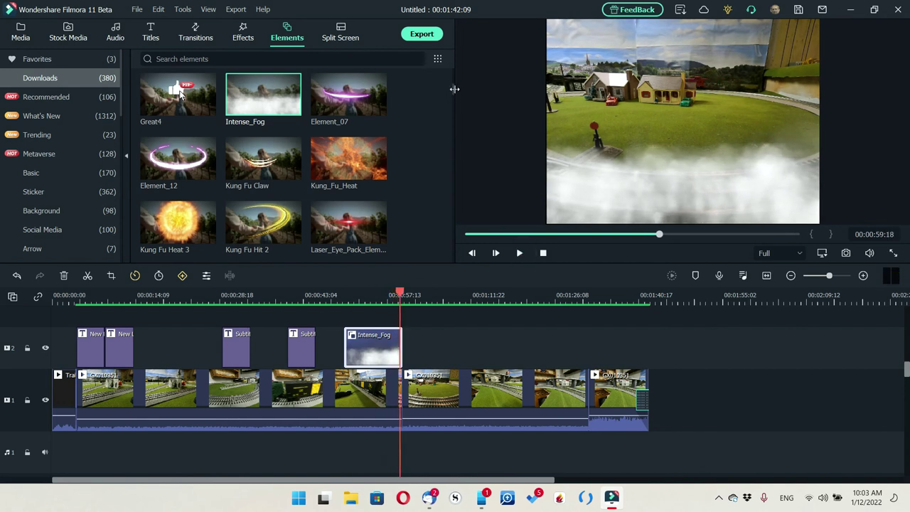
Look through the remaining downloaded elements and the What's New, Trending and Metaverse element categories.
drag(454, 90, 454, 212)
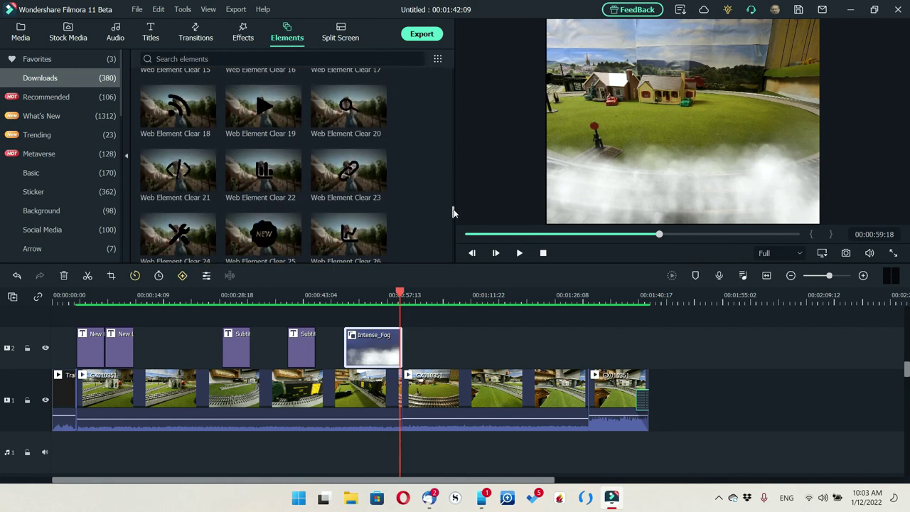
click(45, 117)
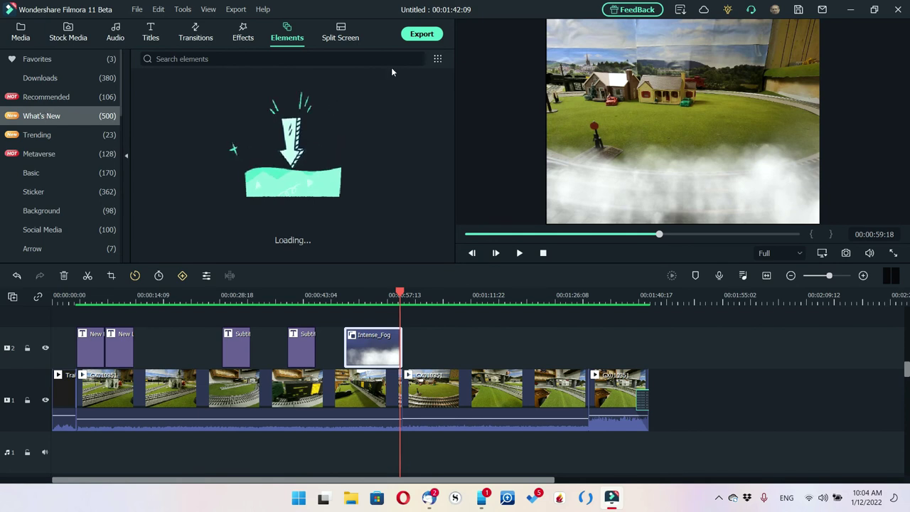
click(435, 59)
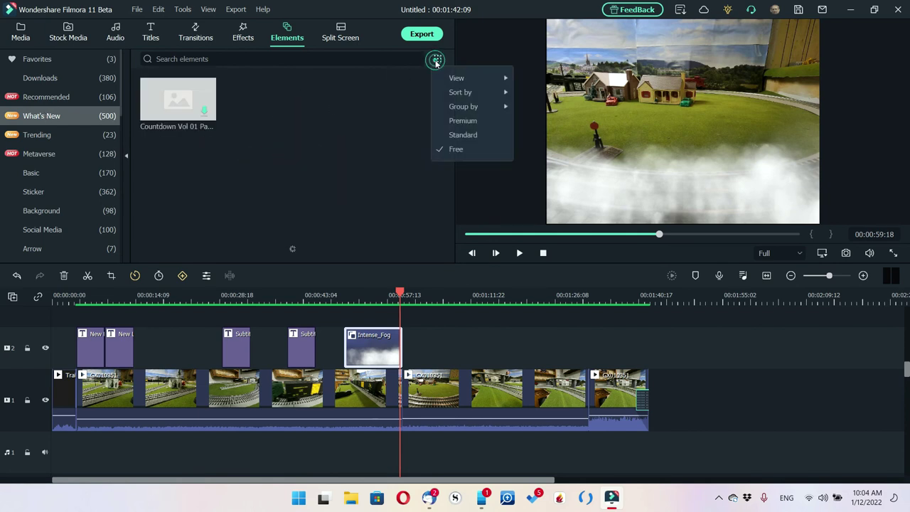
click(354, 175)
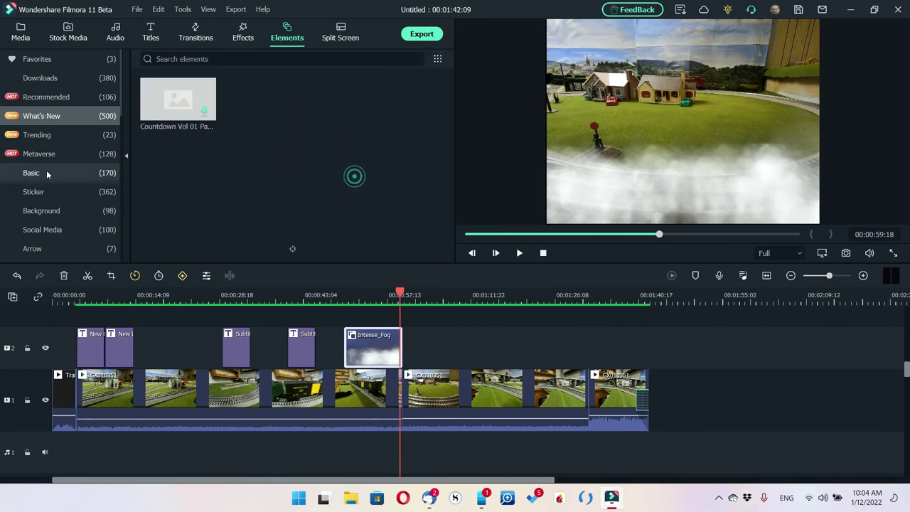
click(62, 103)
click(59, 135)
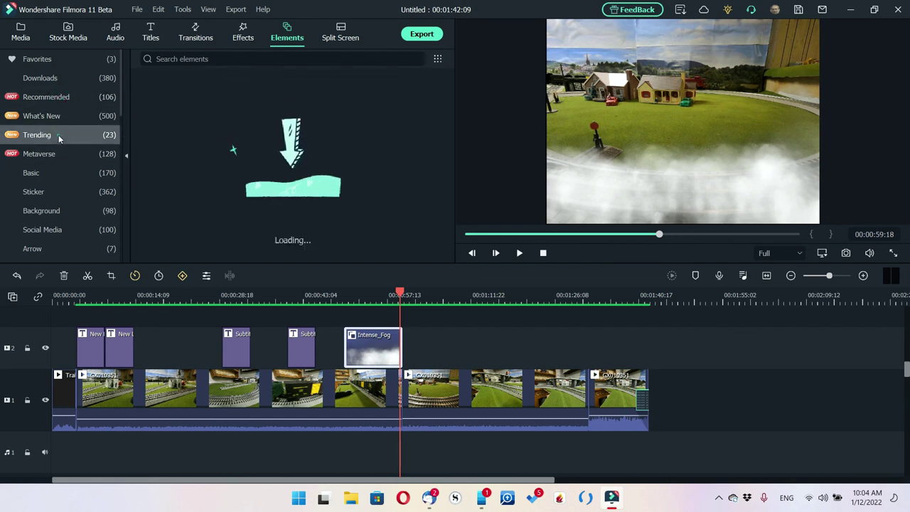
click(62, 154)
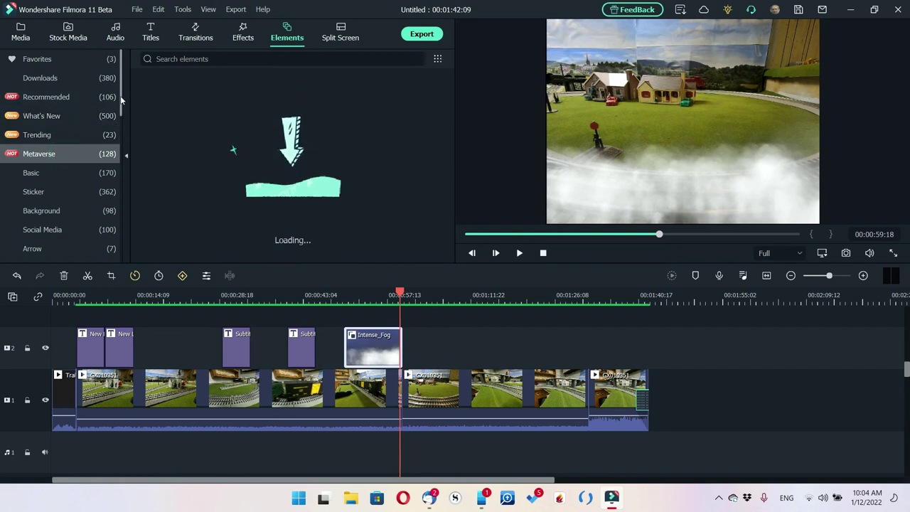
Browse the Basic, Sticker, Background, Social Media, Arrow and Emoji element categories.
drag(121, 97, 122, 123)
click(73, 97)
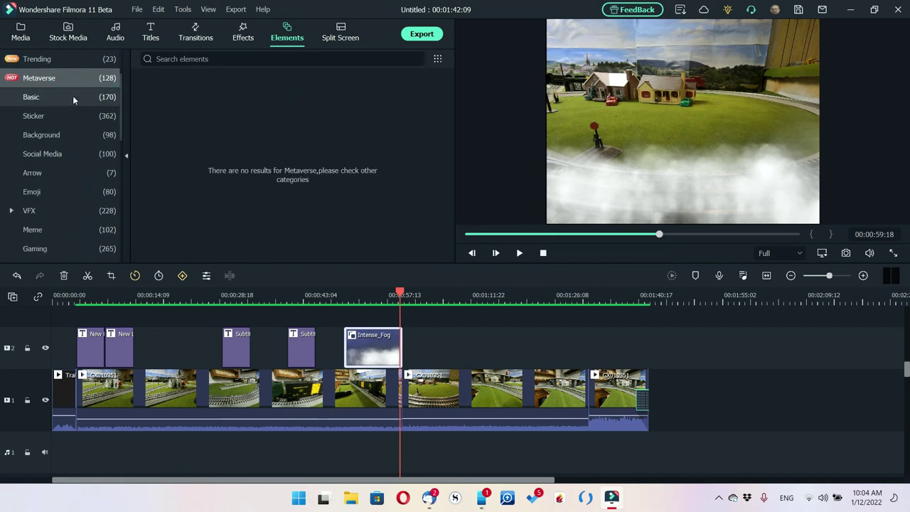
click(73, 112)
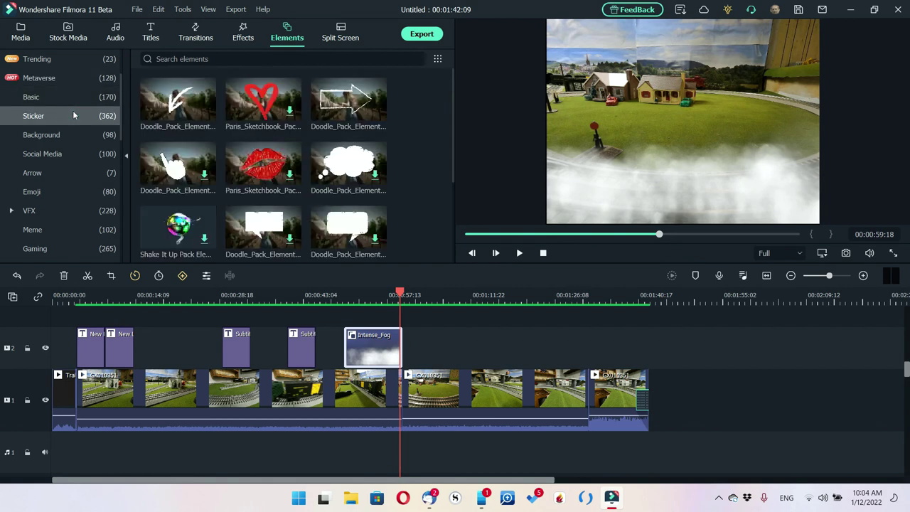
drag(452, 112, 447, 183)
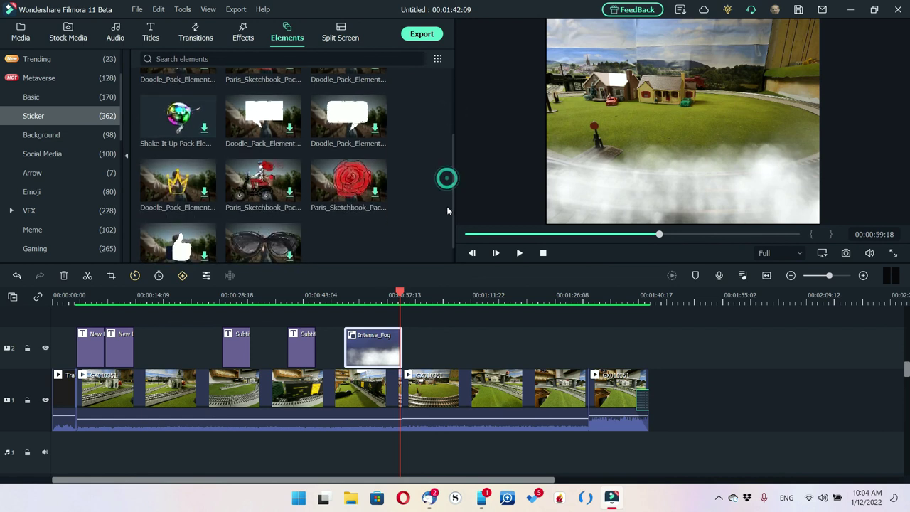
click(62, 138)
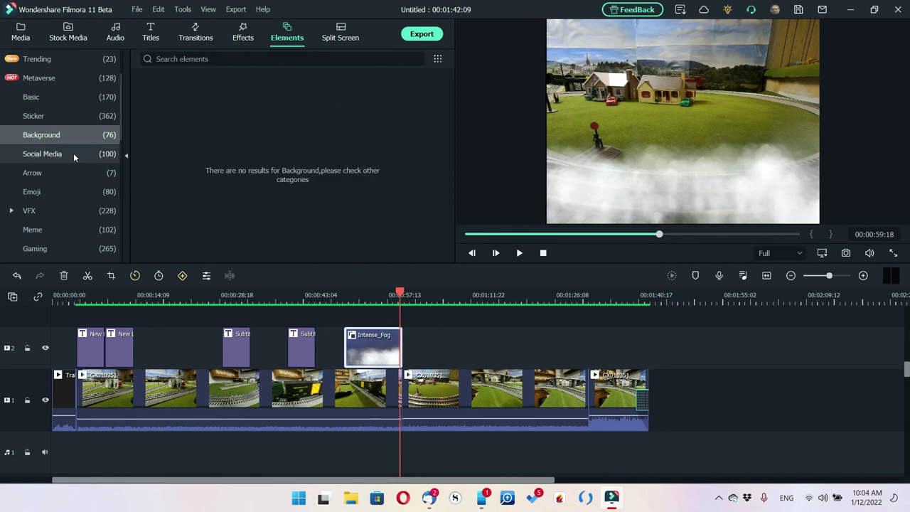
click(74, 157)
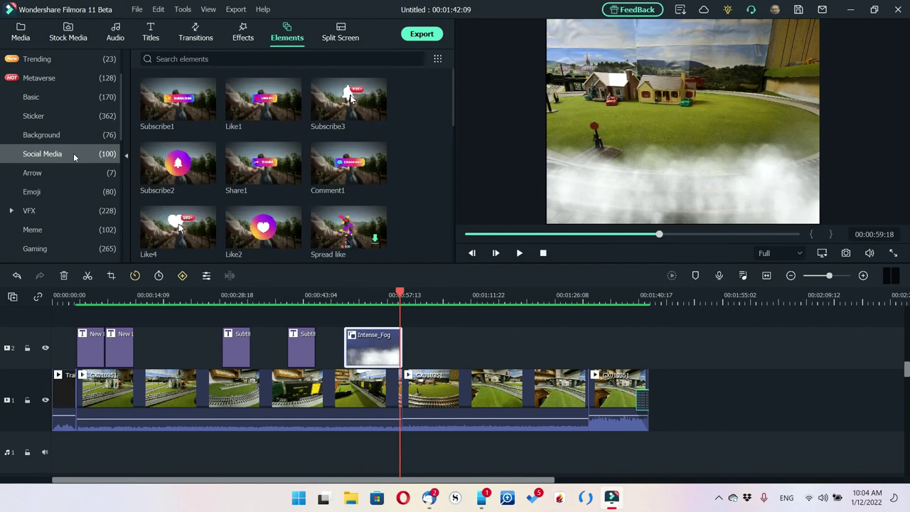
click(73, 172)
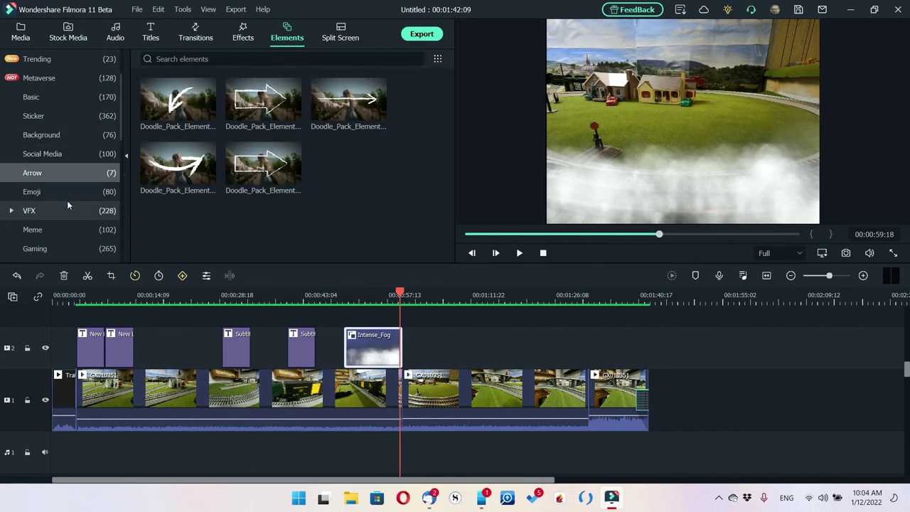
click(50, 191)
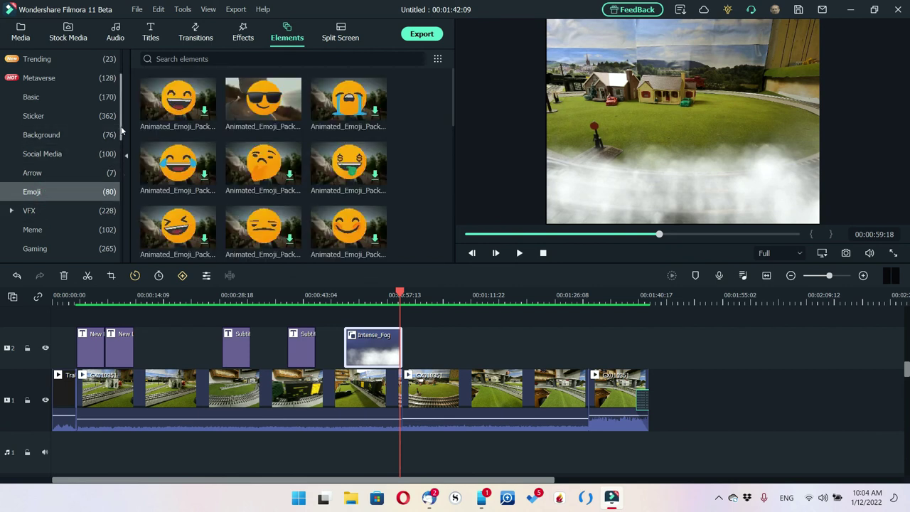
Expand the VFX elements and check the Fire, Explosion and Smoke subcategories.
scroll(123, 142, down, 1)
scroll(123, 142, down, 4)
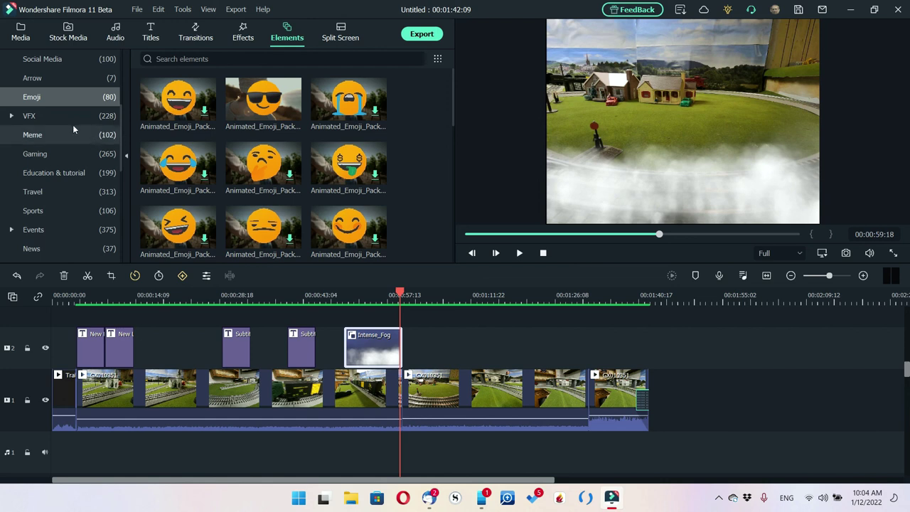
click(61, 122)
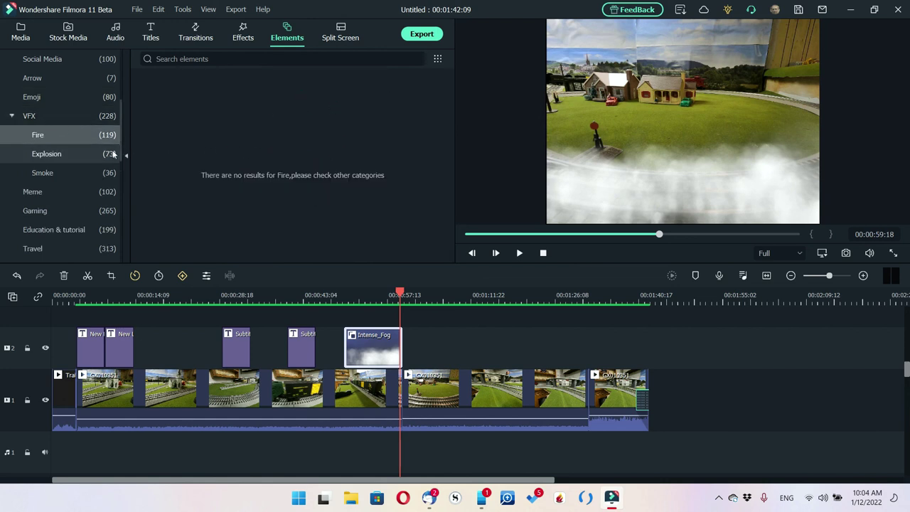
click(78, 160)
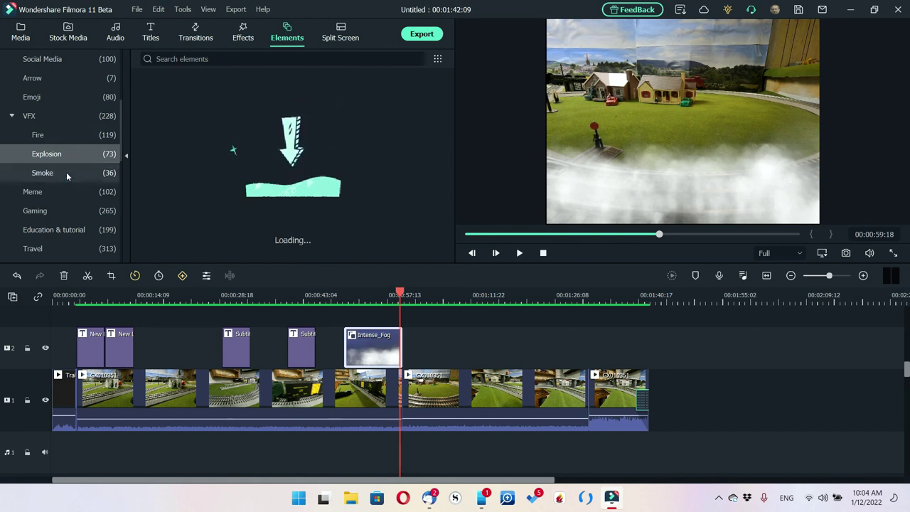
click(66, 172)
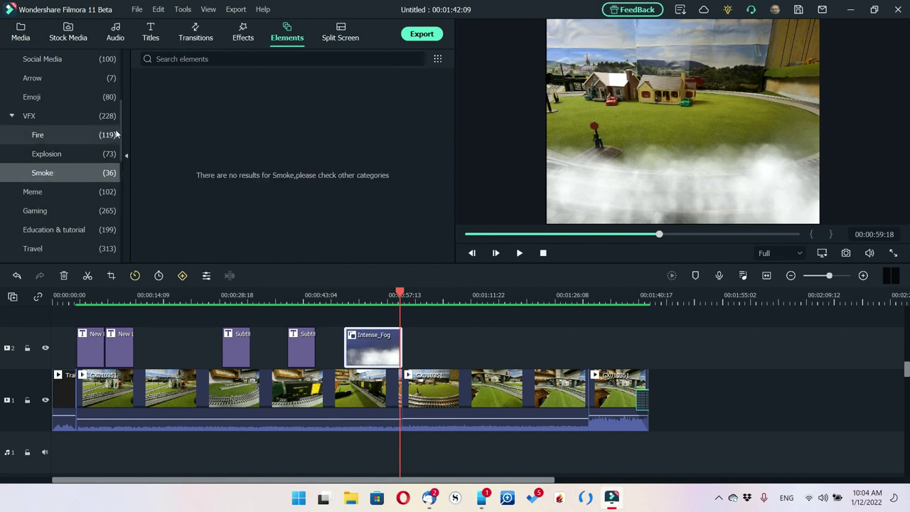
Change the elements filter to Standard and look through the Smoke, Meme and Gaming elements.
click(438, 59)
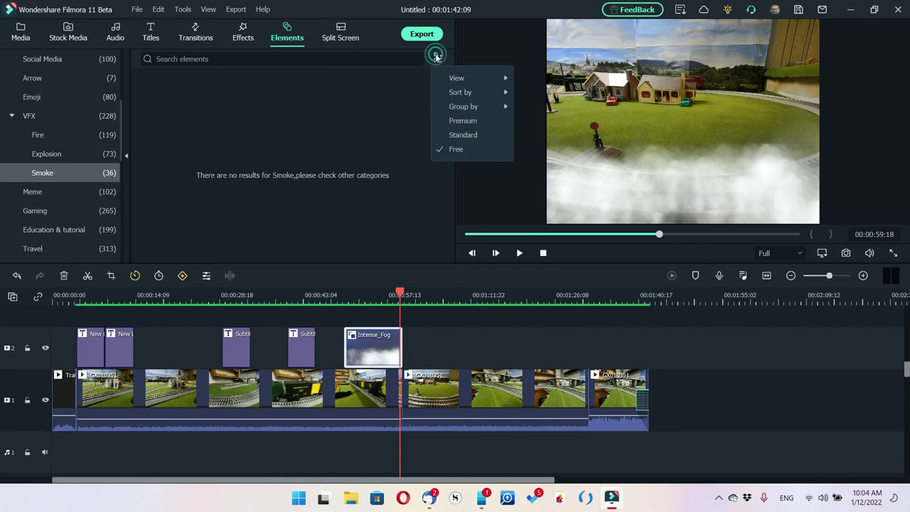
click(463, 134)
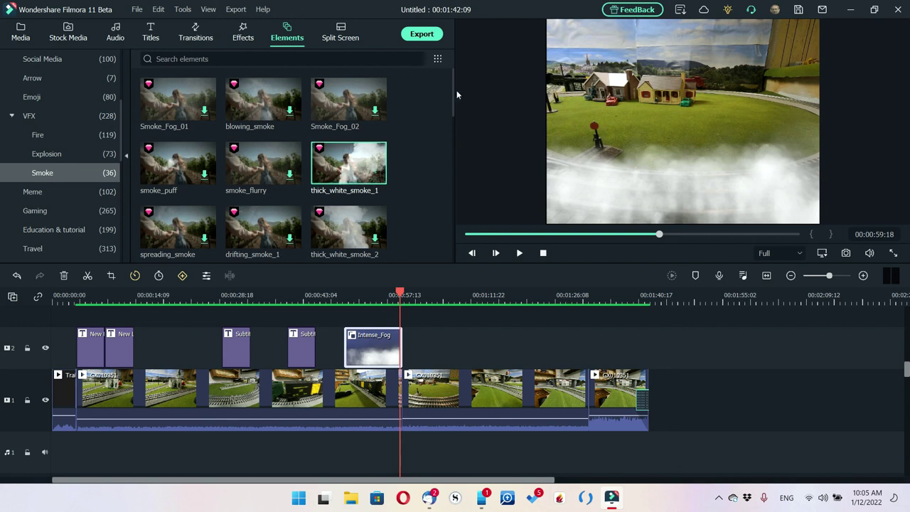
drag(454, 95, 427, 239)
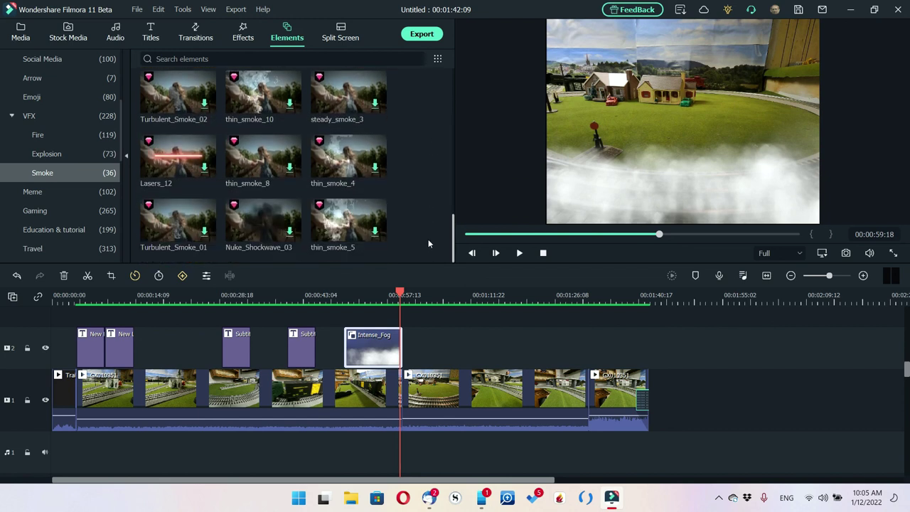
click(74, 193)
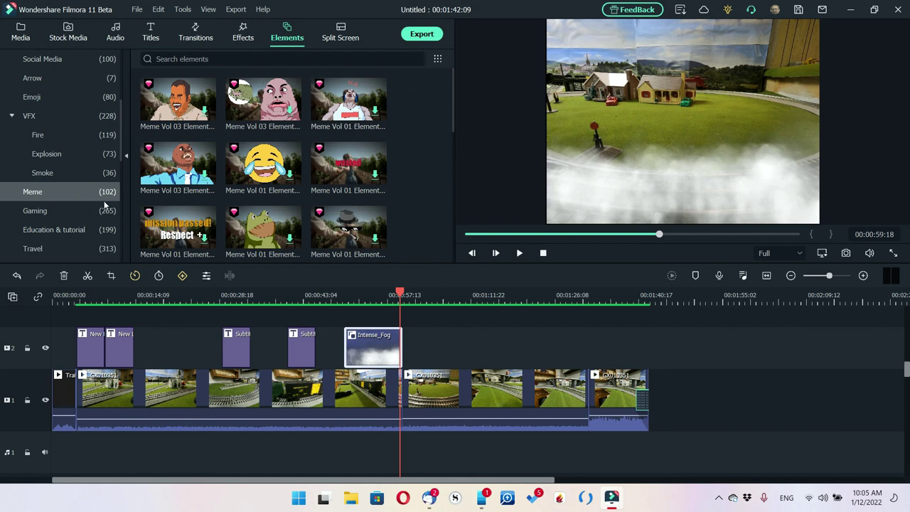
click(85, 213)
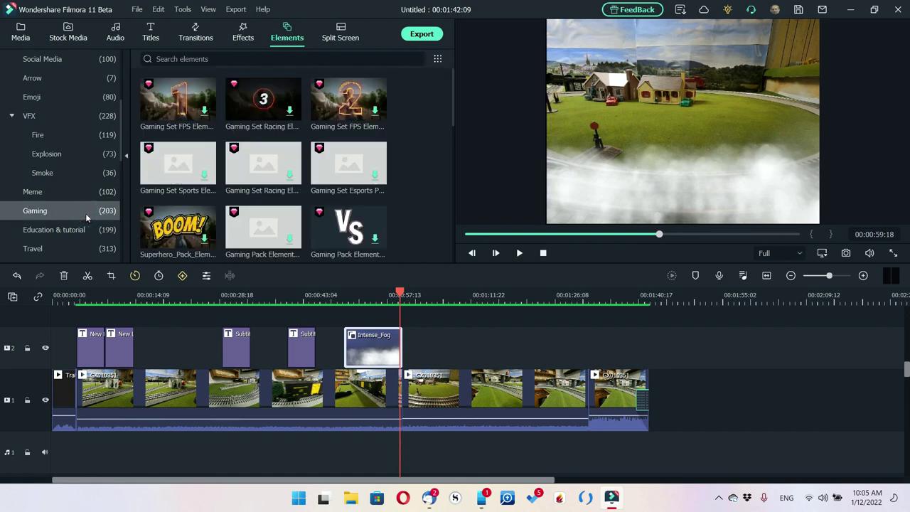
Change the elements filter to Free and look through the Gaming and Education & tutorial elements.
click(438, 60)
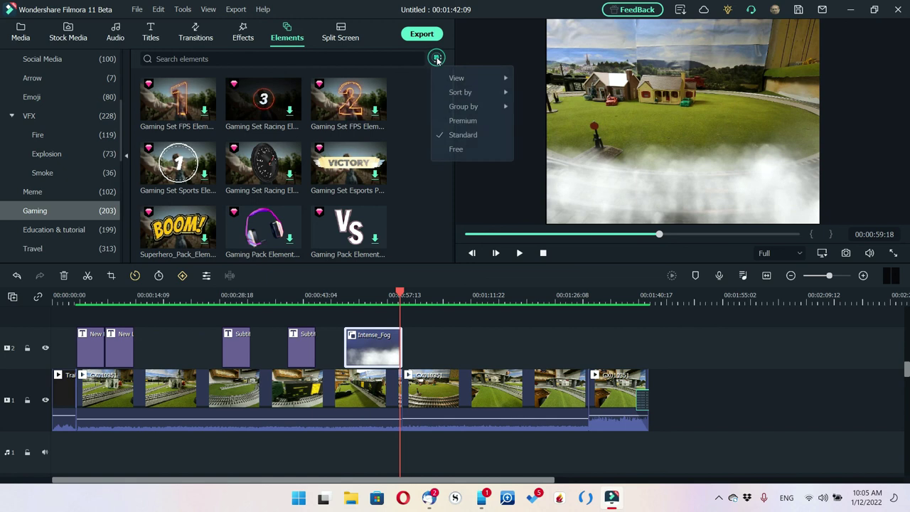
click(457, 149)
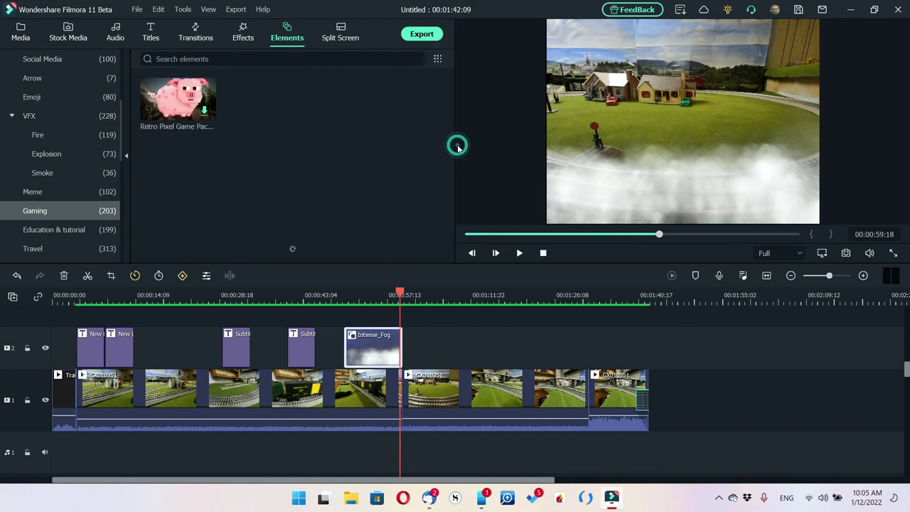
click(76, 227)
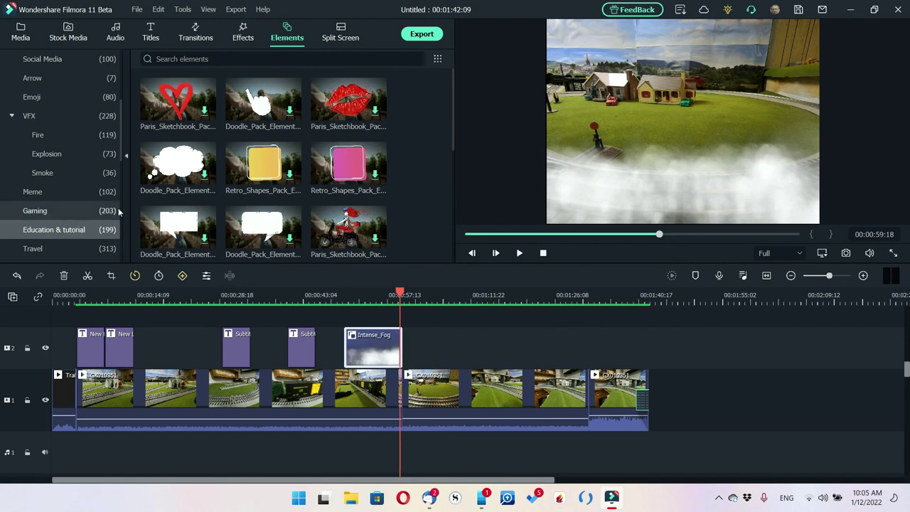
Look through the Filmstock elements and preview the Kung Fu Heat 2 effect.
drag(123, 134, 122, 234)
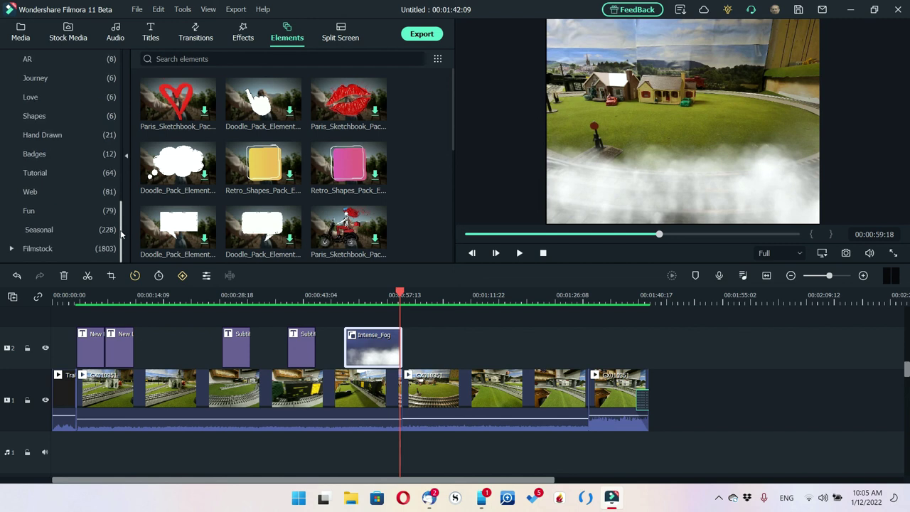
click(52, 251)
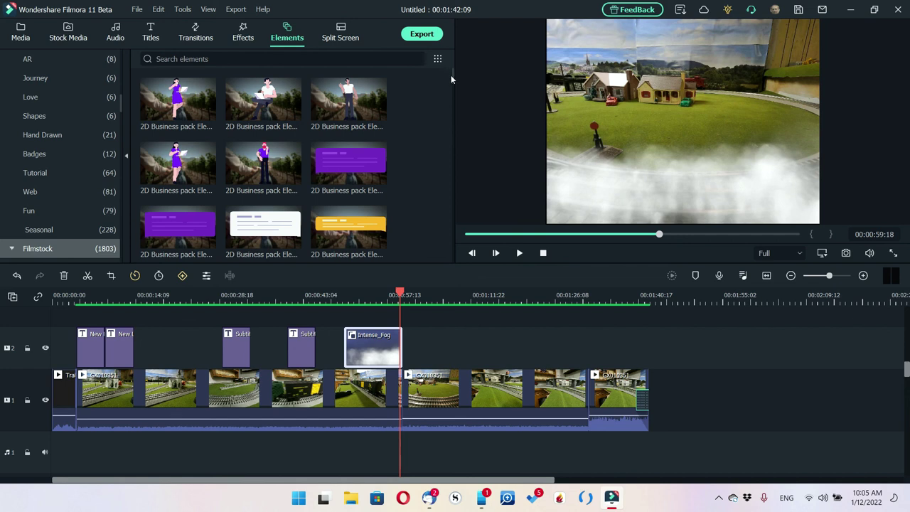
drag(452, 75, 455, 174)
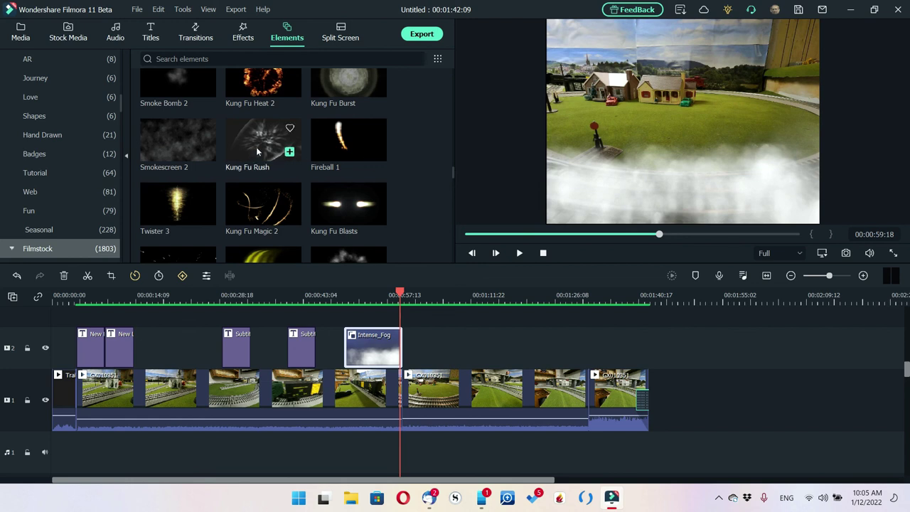
click(254, 83)
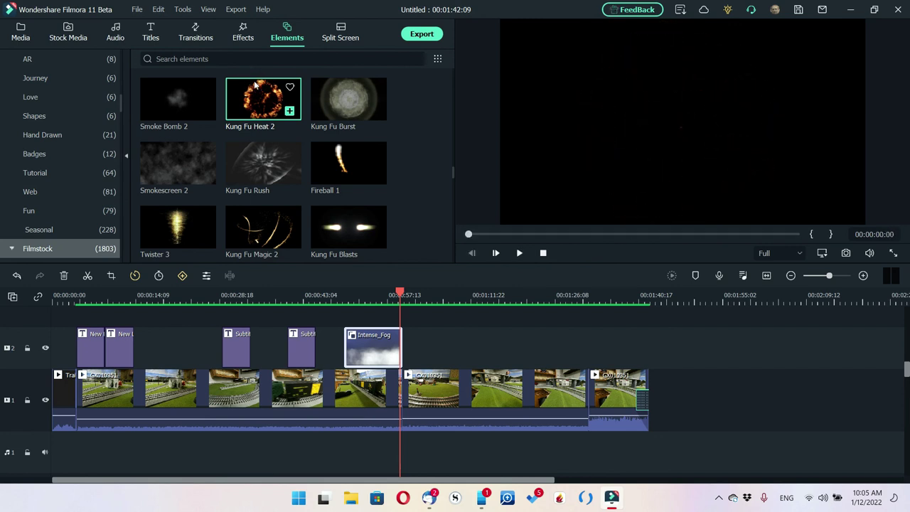
Add the Basic Split Screen 5 layout to video track 1 directly after the last clip.
click(340, 37)
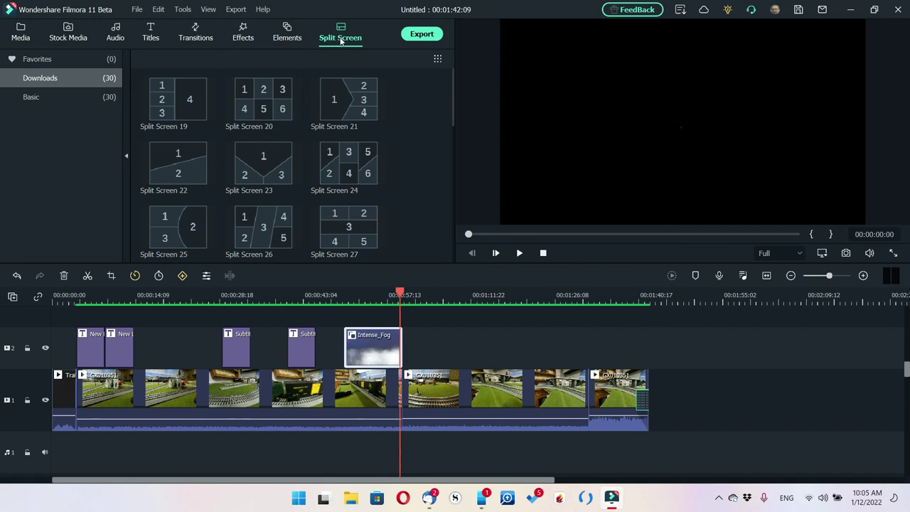
click(57, 97)
mouse_move(353, 98)
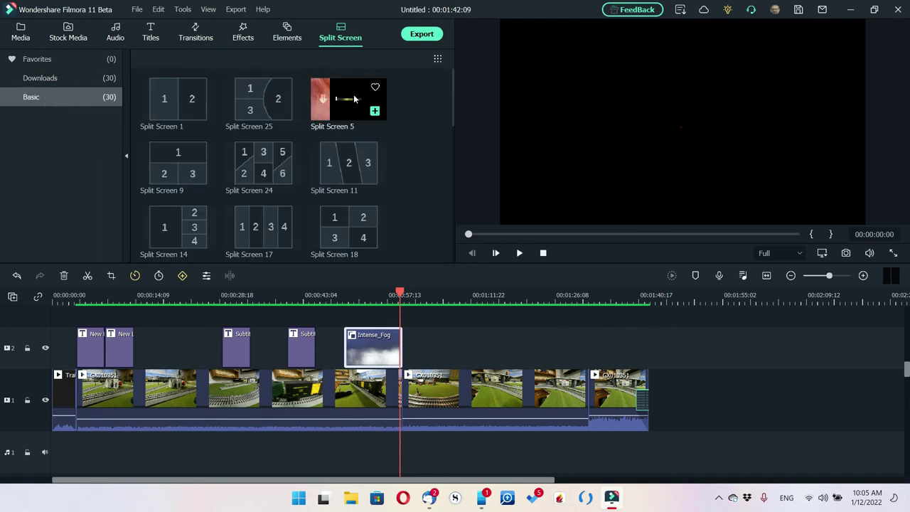
drag(354, 98, 657, 382)
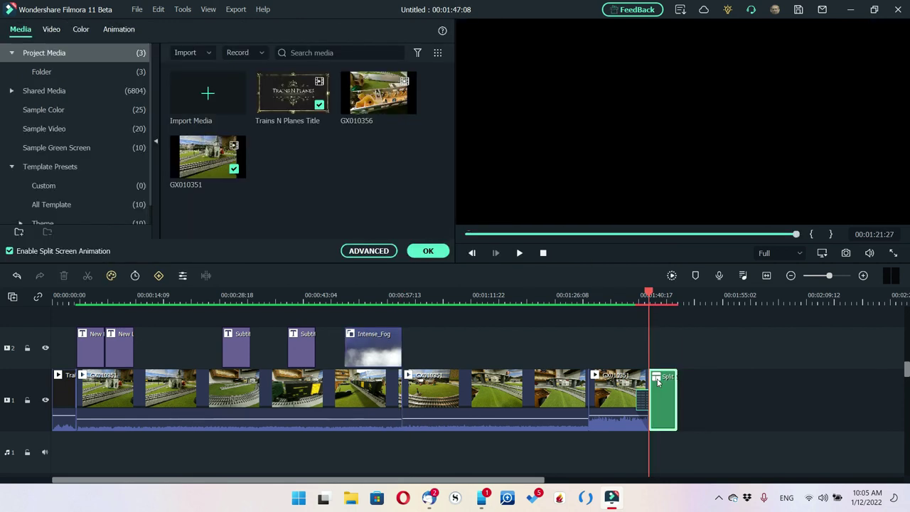
Fill the split screen's panes 1 to 3 with GX010356, GX010351 and Trains N Planes Title respectively.
click(368, 93)
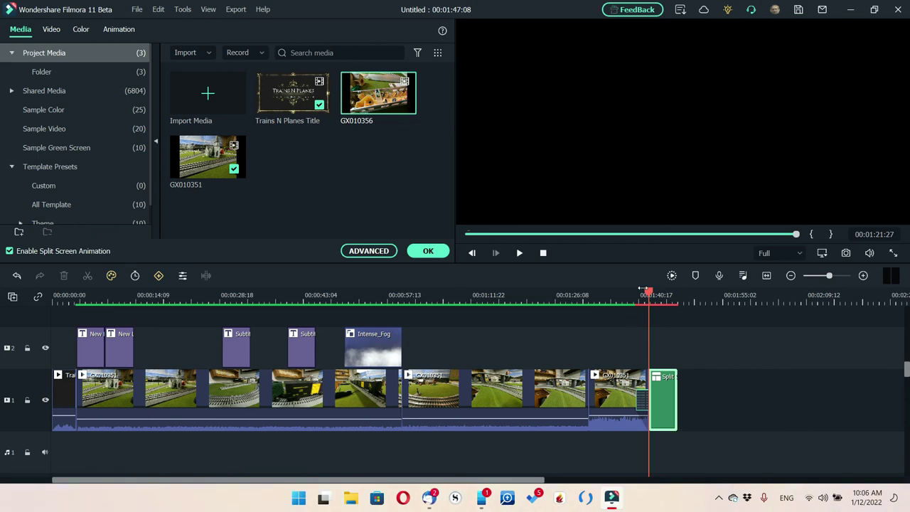
click(667, 297)
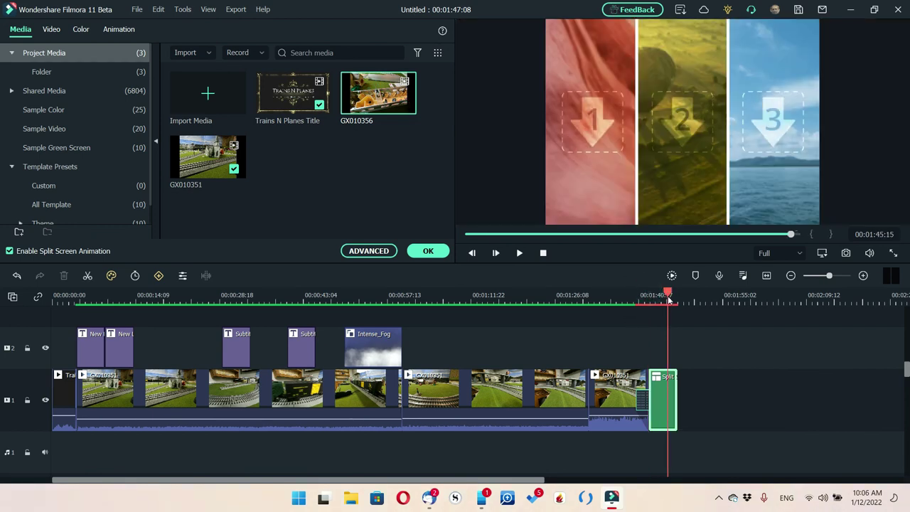
drag(375, 100, 599, 155)
drag(213, 158, 689, 153)
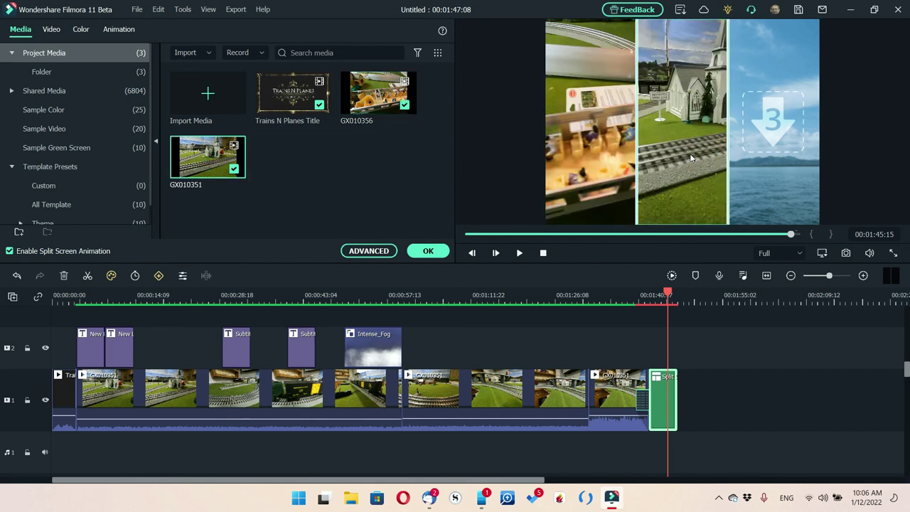
drag(281, 97, 759, 158)
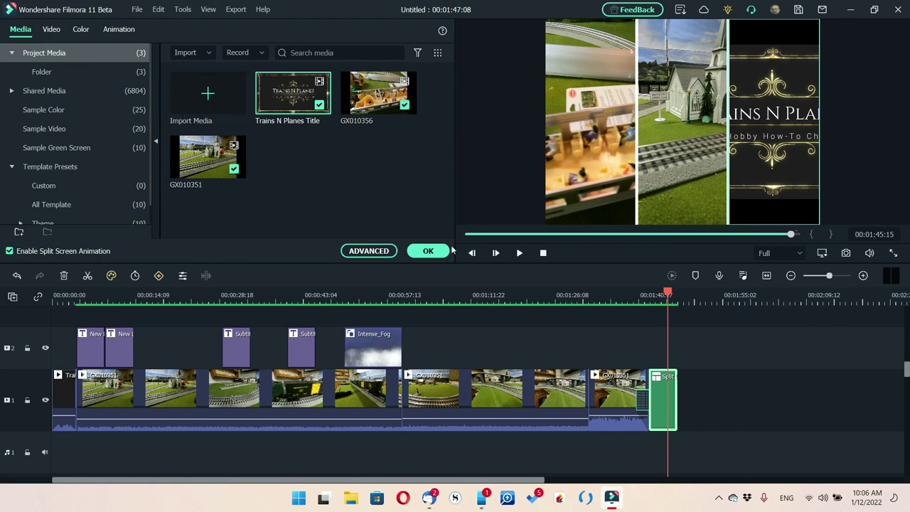
Play back the split screen clip and accept its settings.
click(518, 254)
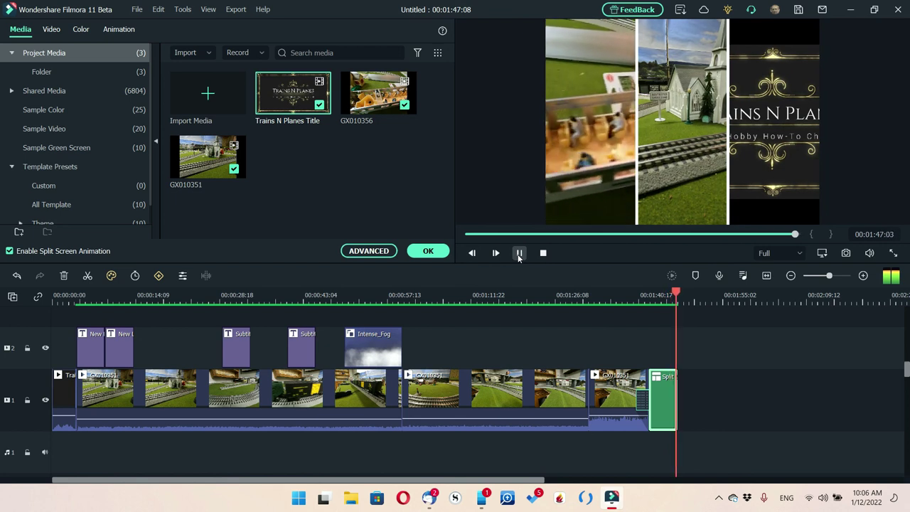
click(519, 253)
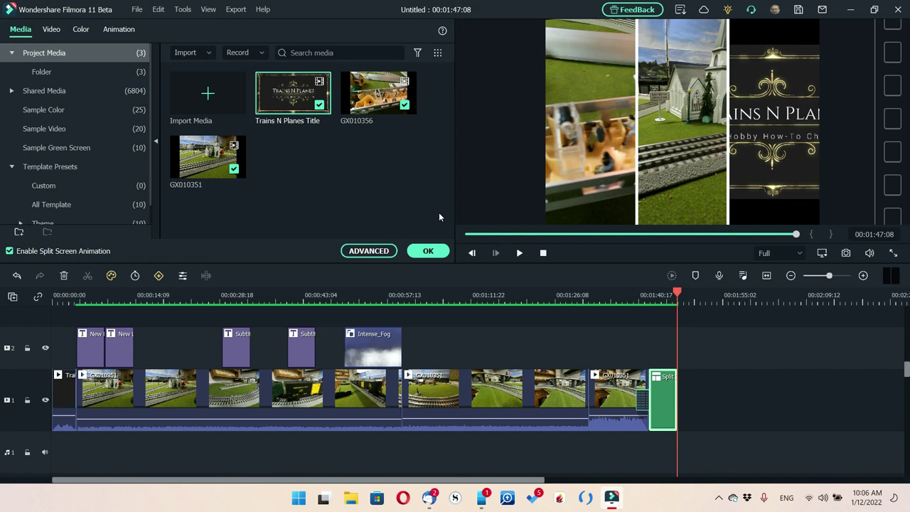
click(428, 250)
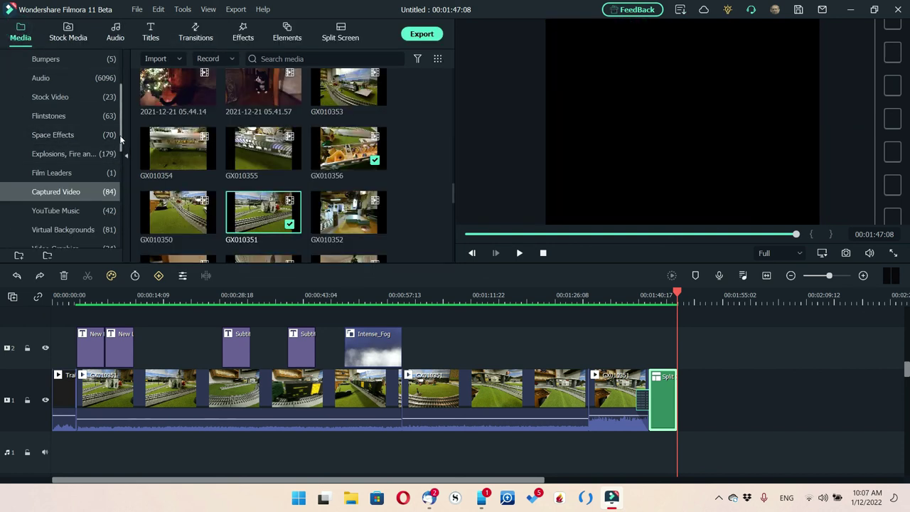
Show the project media and look through the list of shared media folders.
scroll(120, 135, up, 3)
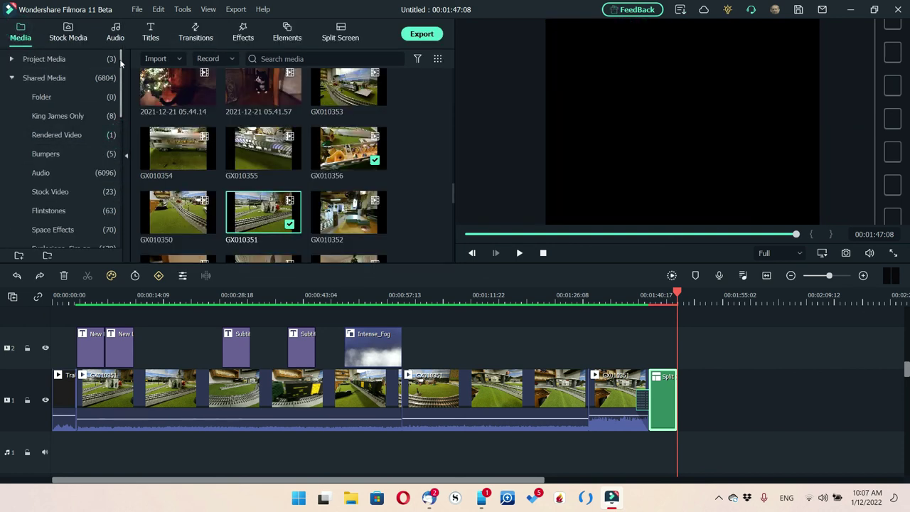
click(73, 59)
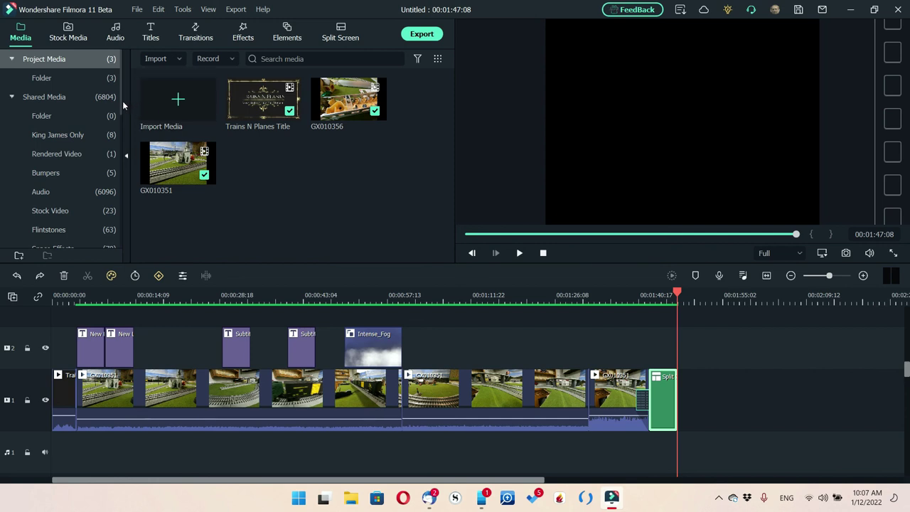
drag(119, 96, 126, 176)
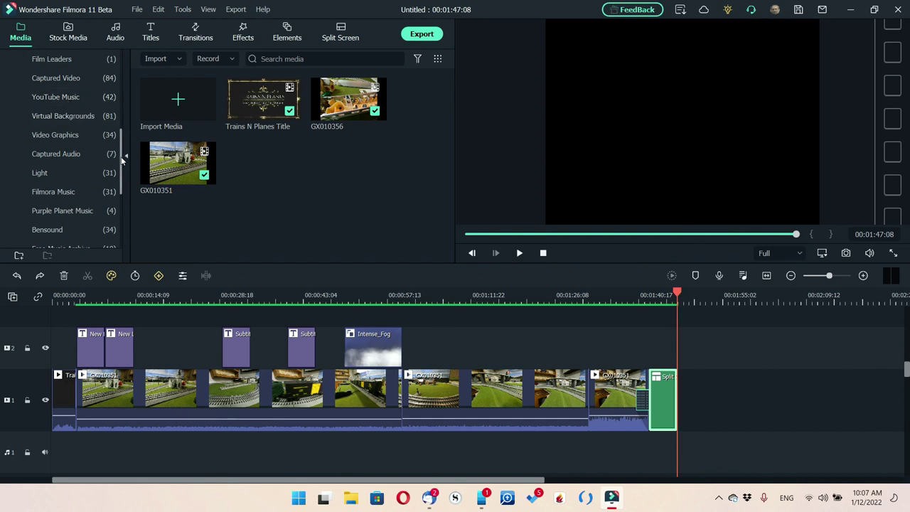
drag(121, 161, 121, 129)
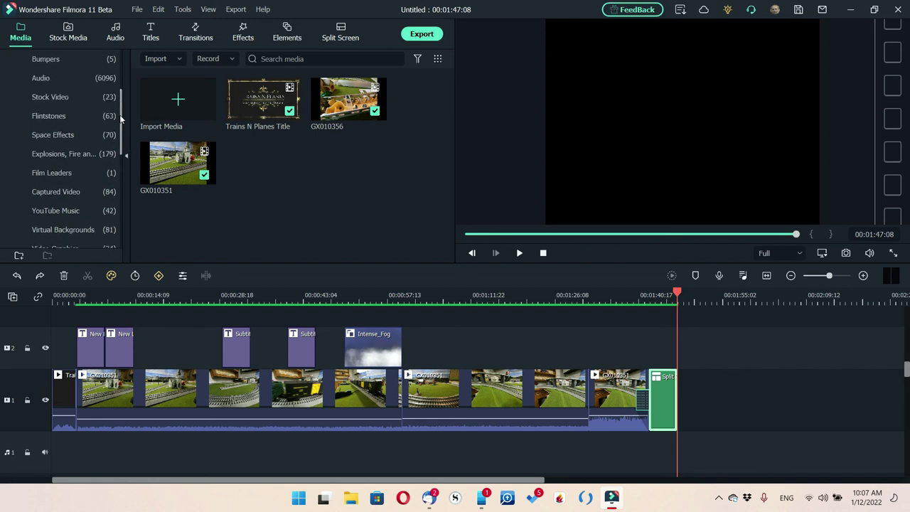
Browse the shared Audio folder and open the Emergency Security sound and another audio file in the preview.
click(49, 81)
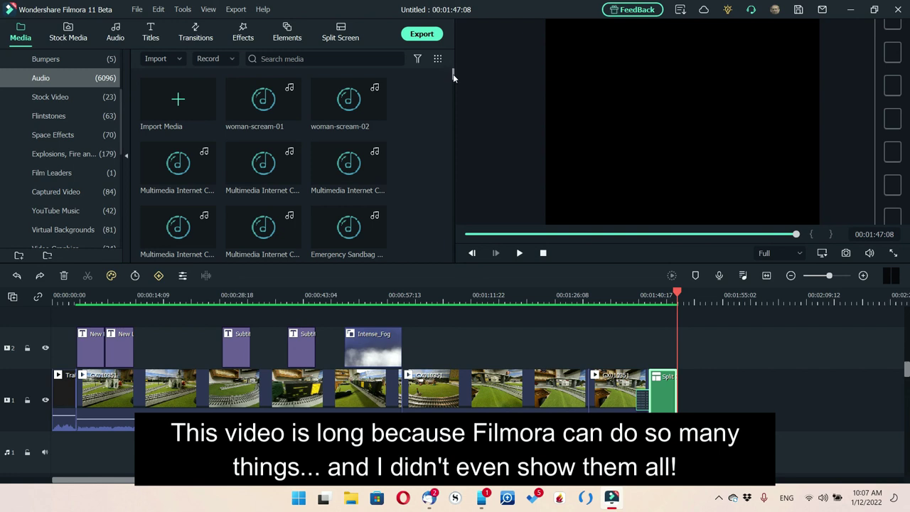
drag(453, 74, 453, 99)
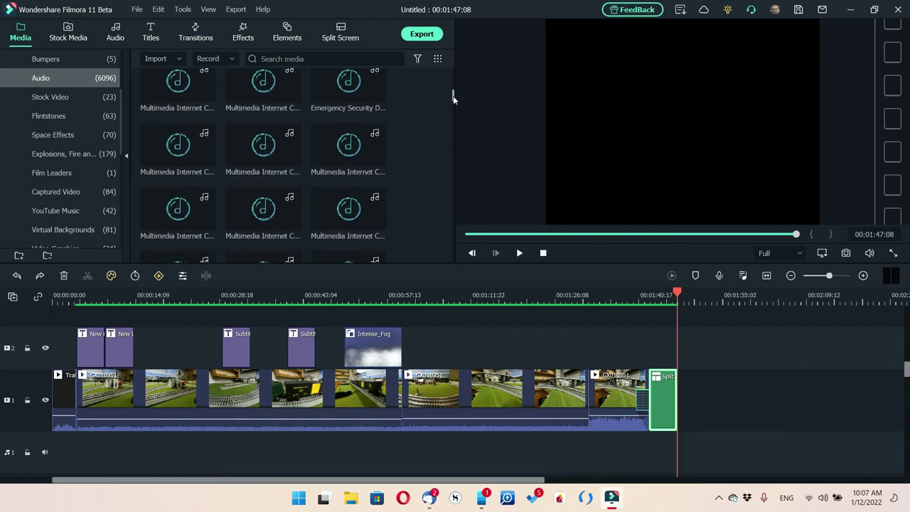
double_click(335, 98)
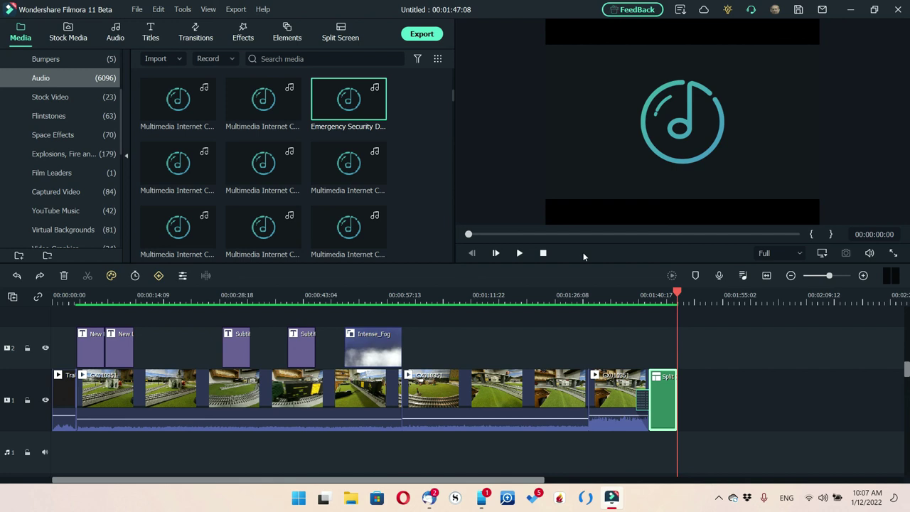
mouse_move(314, 88)
click(250, 224)
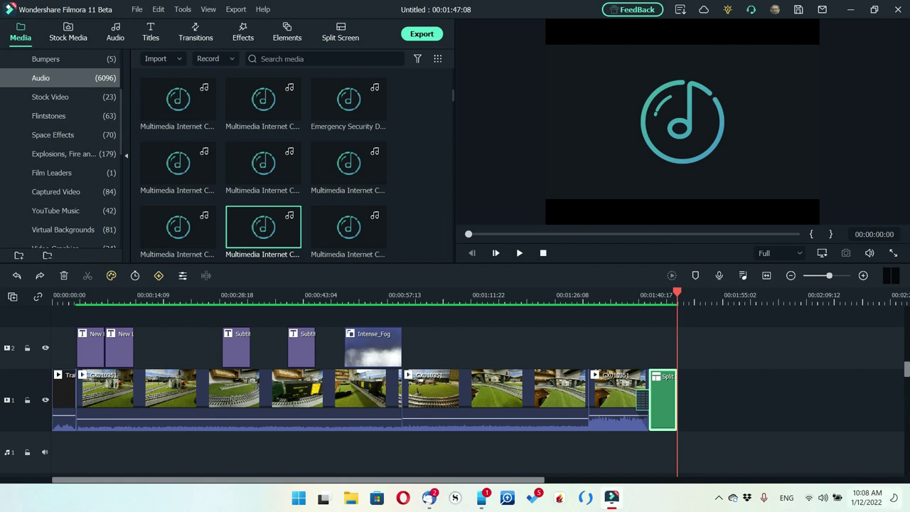
Open the window of the screen recorder running in the background.
click(718, 499)
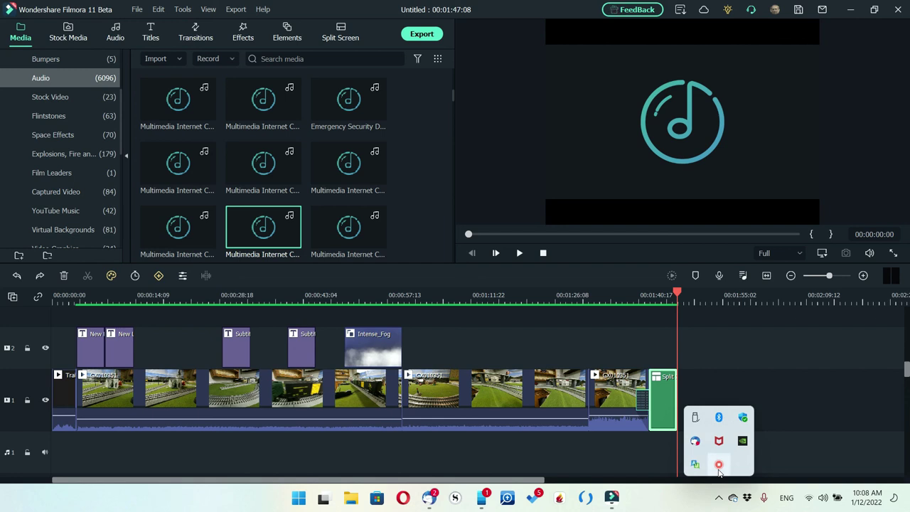
right_click(719, 469)
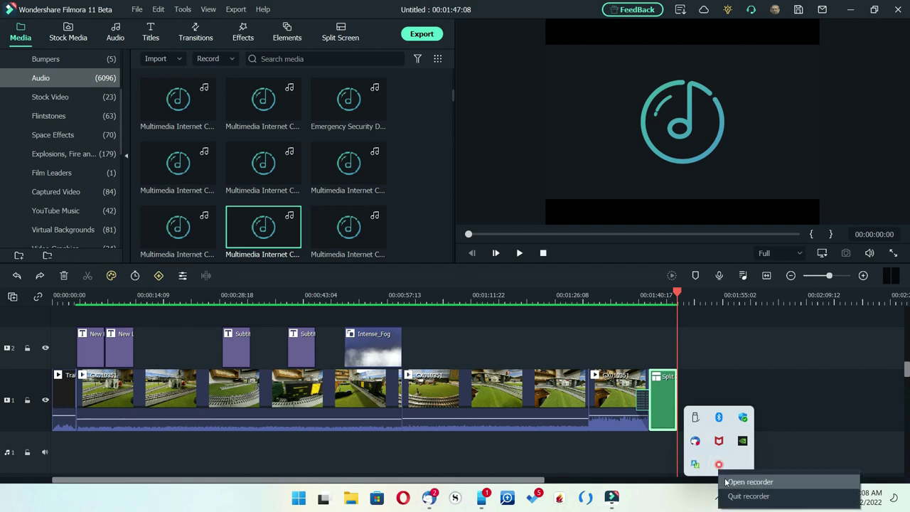
click(749, 482)
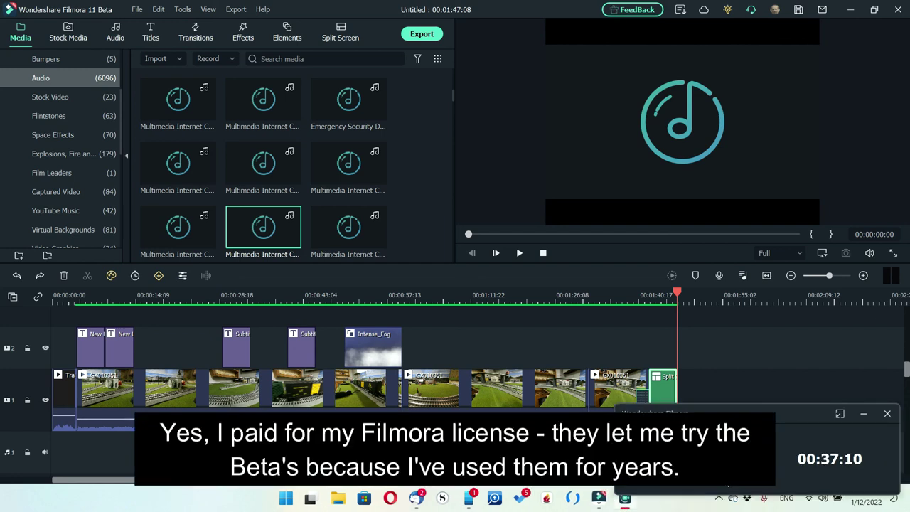